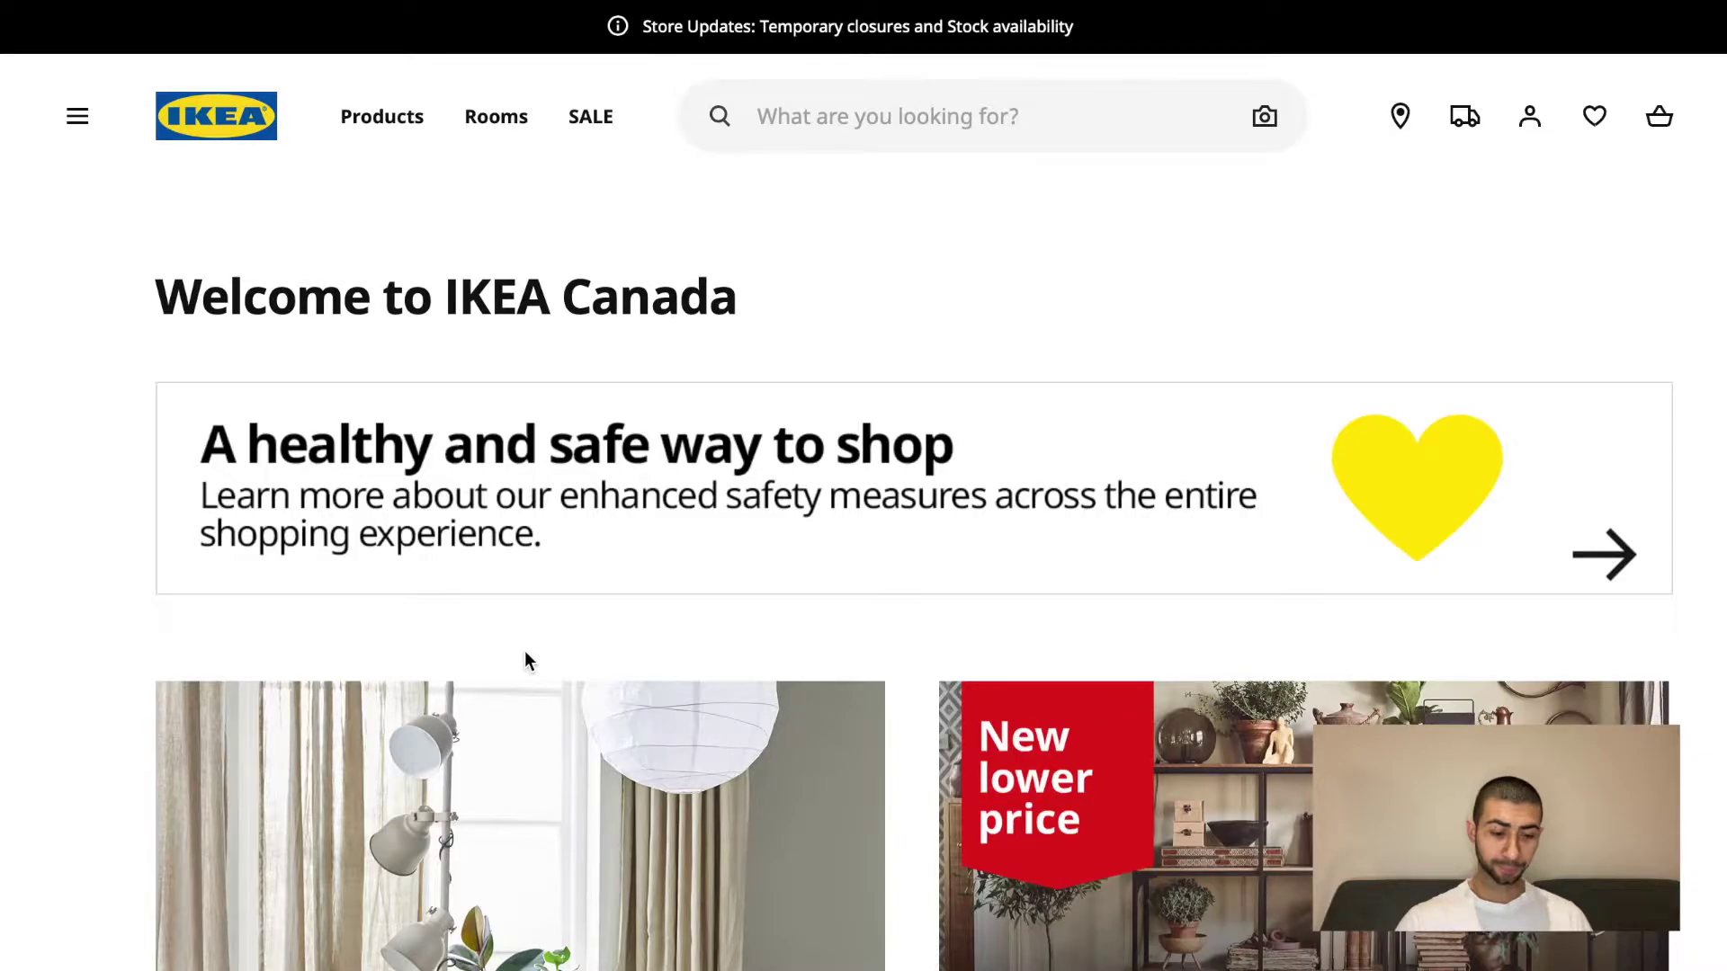
# Search the IKEA Canada site for "bestå" using the suggested search term.
pyautogui.scroll(-15, 525, 650)
pyautogui.scroll(-10, 525, 635)
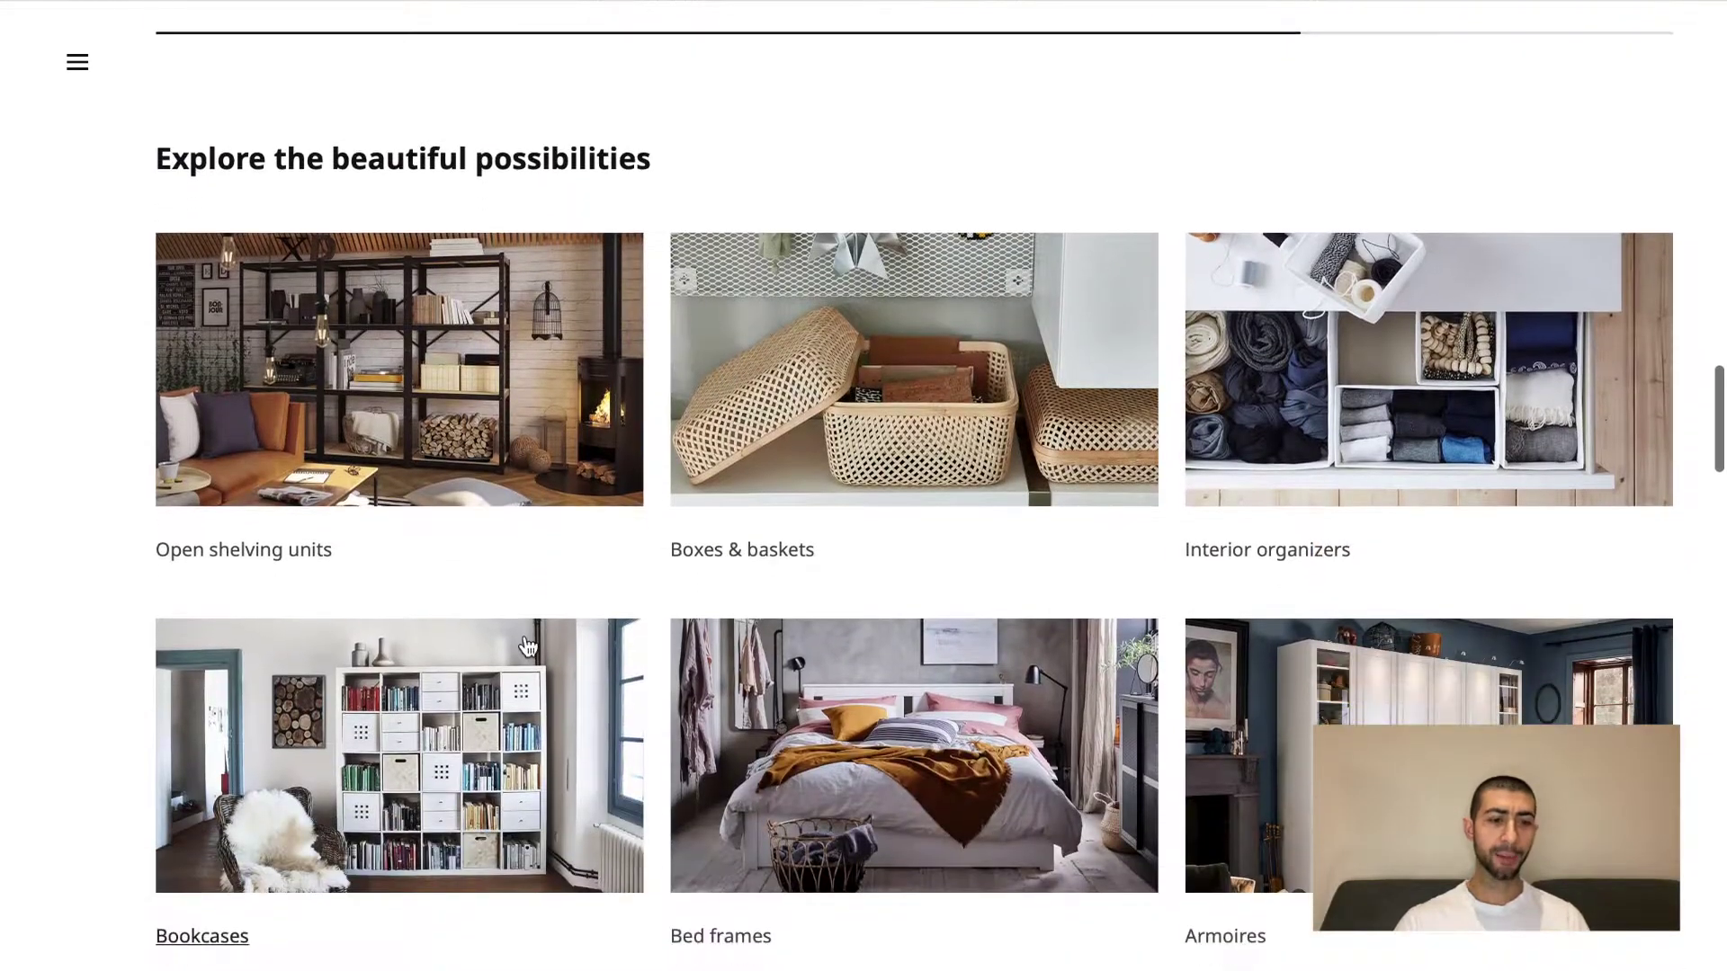
pyautogui.press('Home')
pyautogui.scroll(-1, 630, 449)
pyautogui.click(880, 113)
pyautogui.write('best')
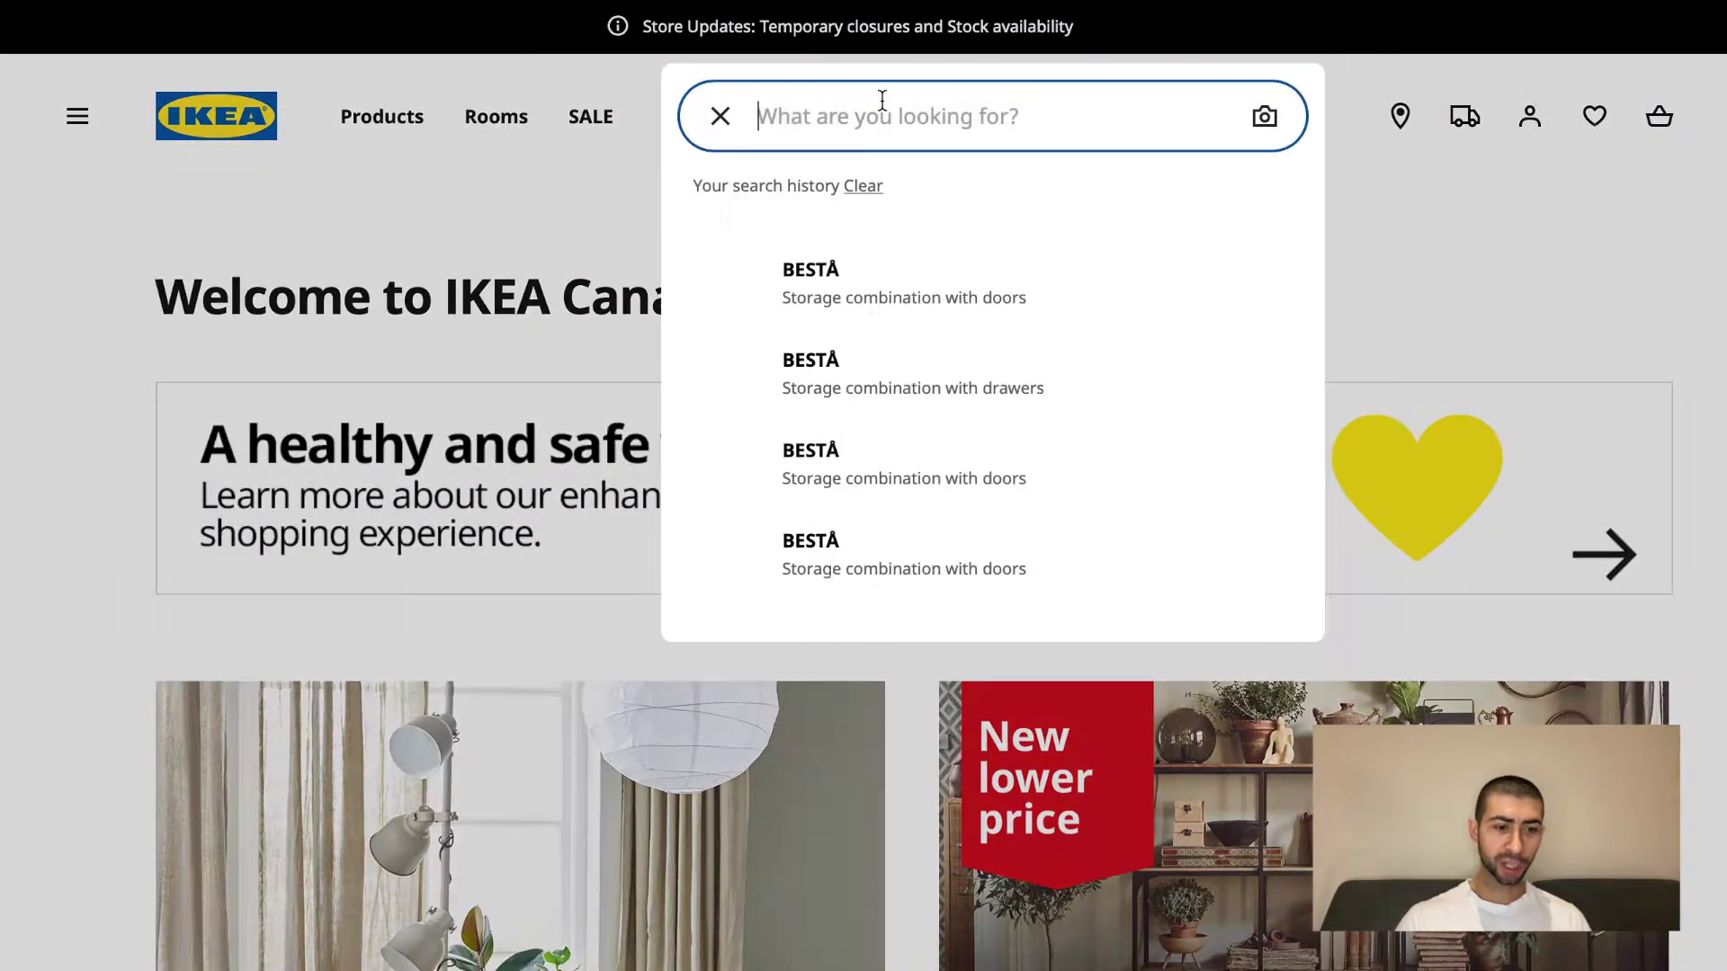
pyautogui.write('a')
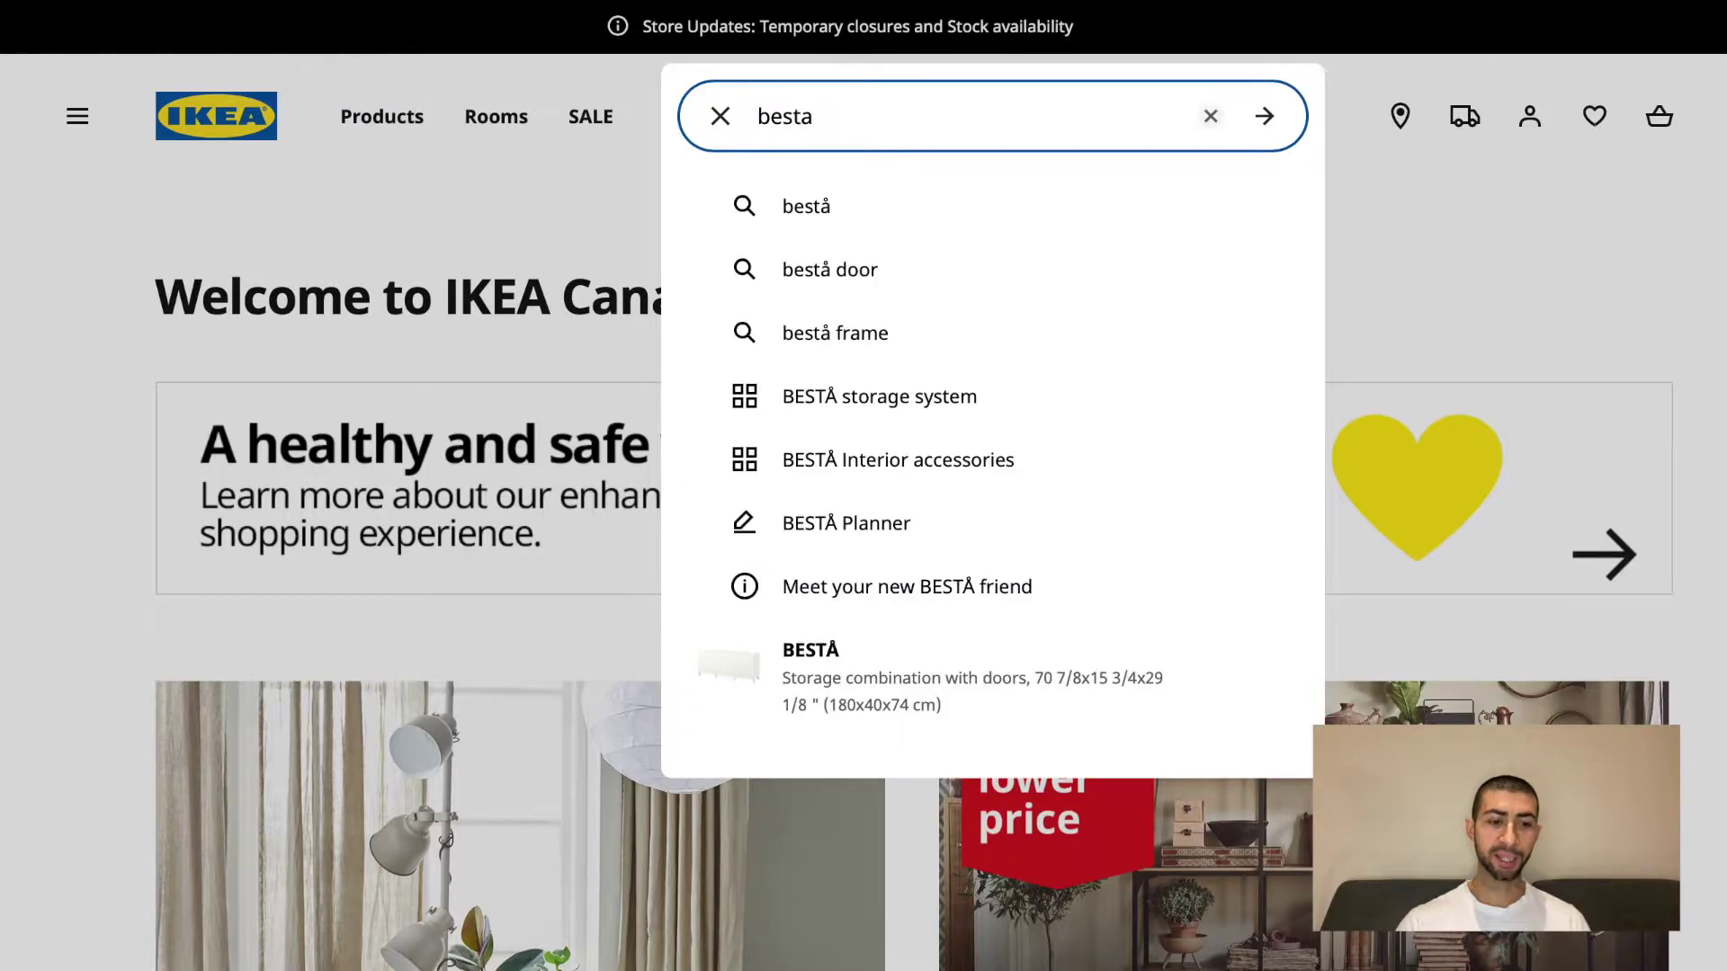
pyautogui.click(856, 214)
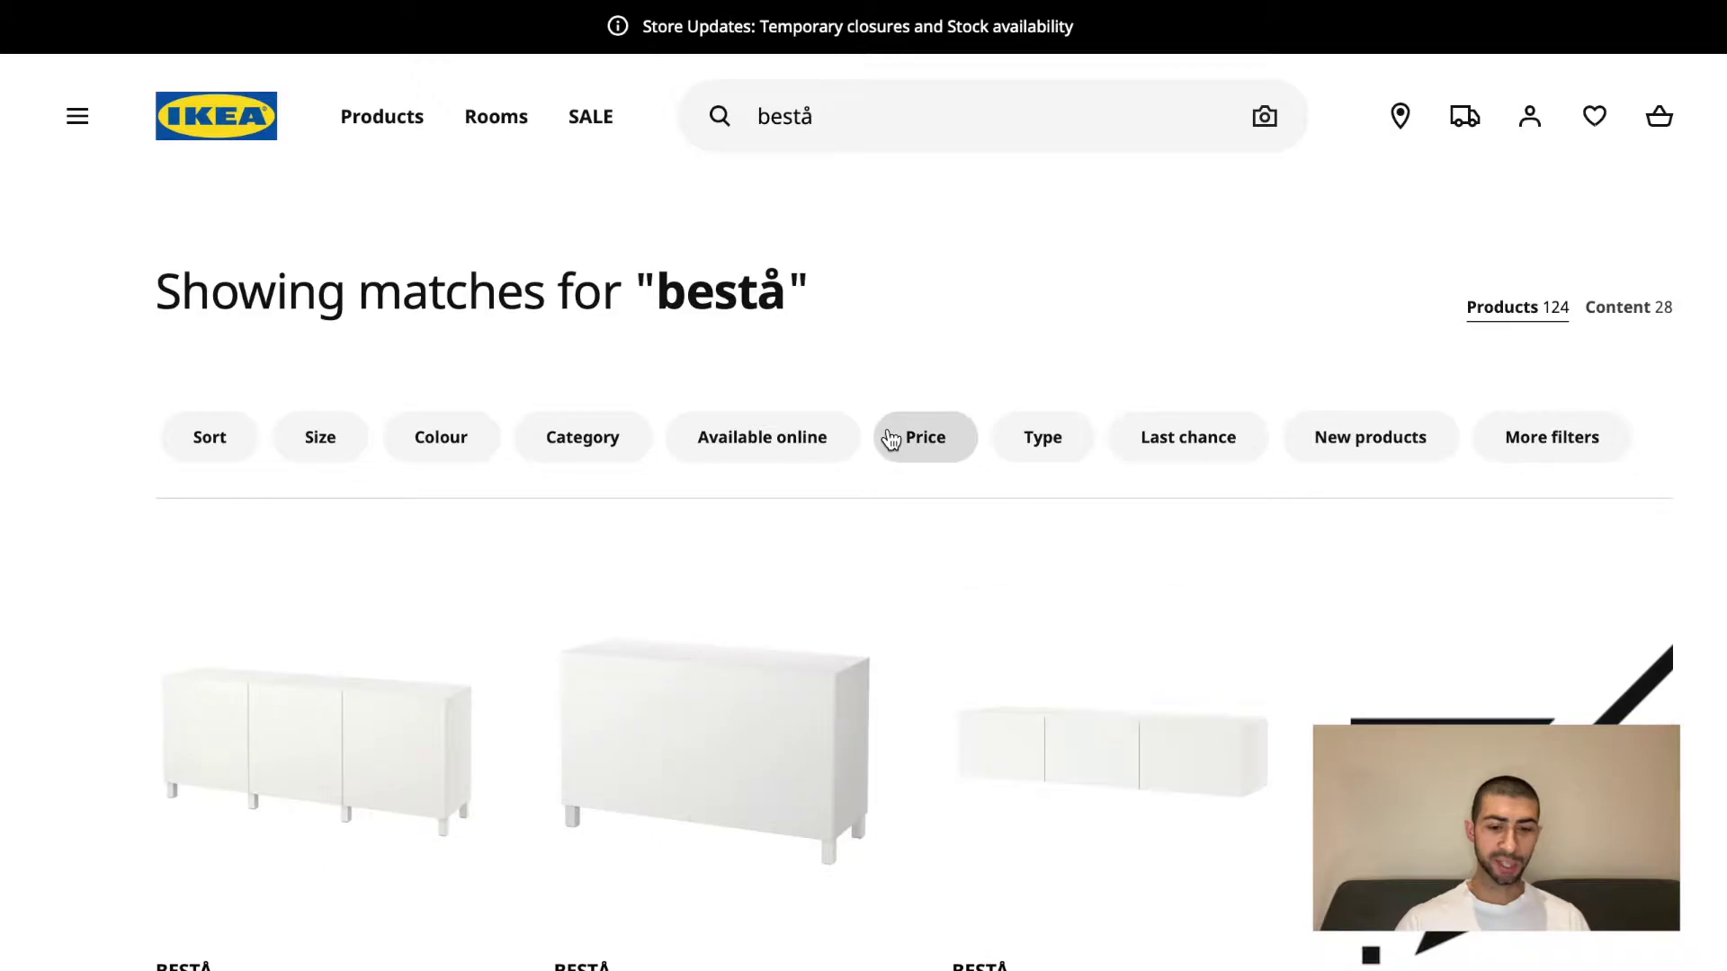
# Open the BESTÅ storage combination with doors, 180x40x74 cm, and review its product photos and description.
pyautogui.scroll(-3, 890, 437)
pyautogui.scroll(-3, 891, 439)
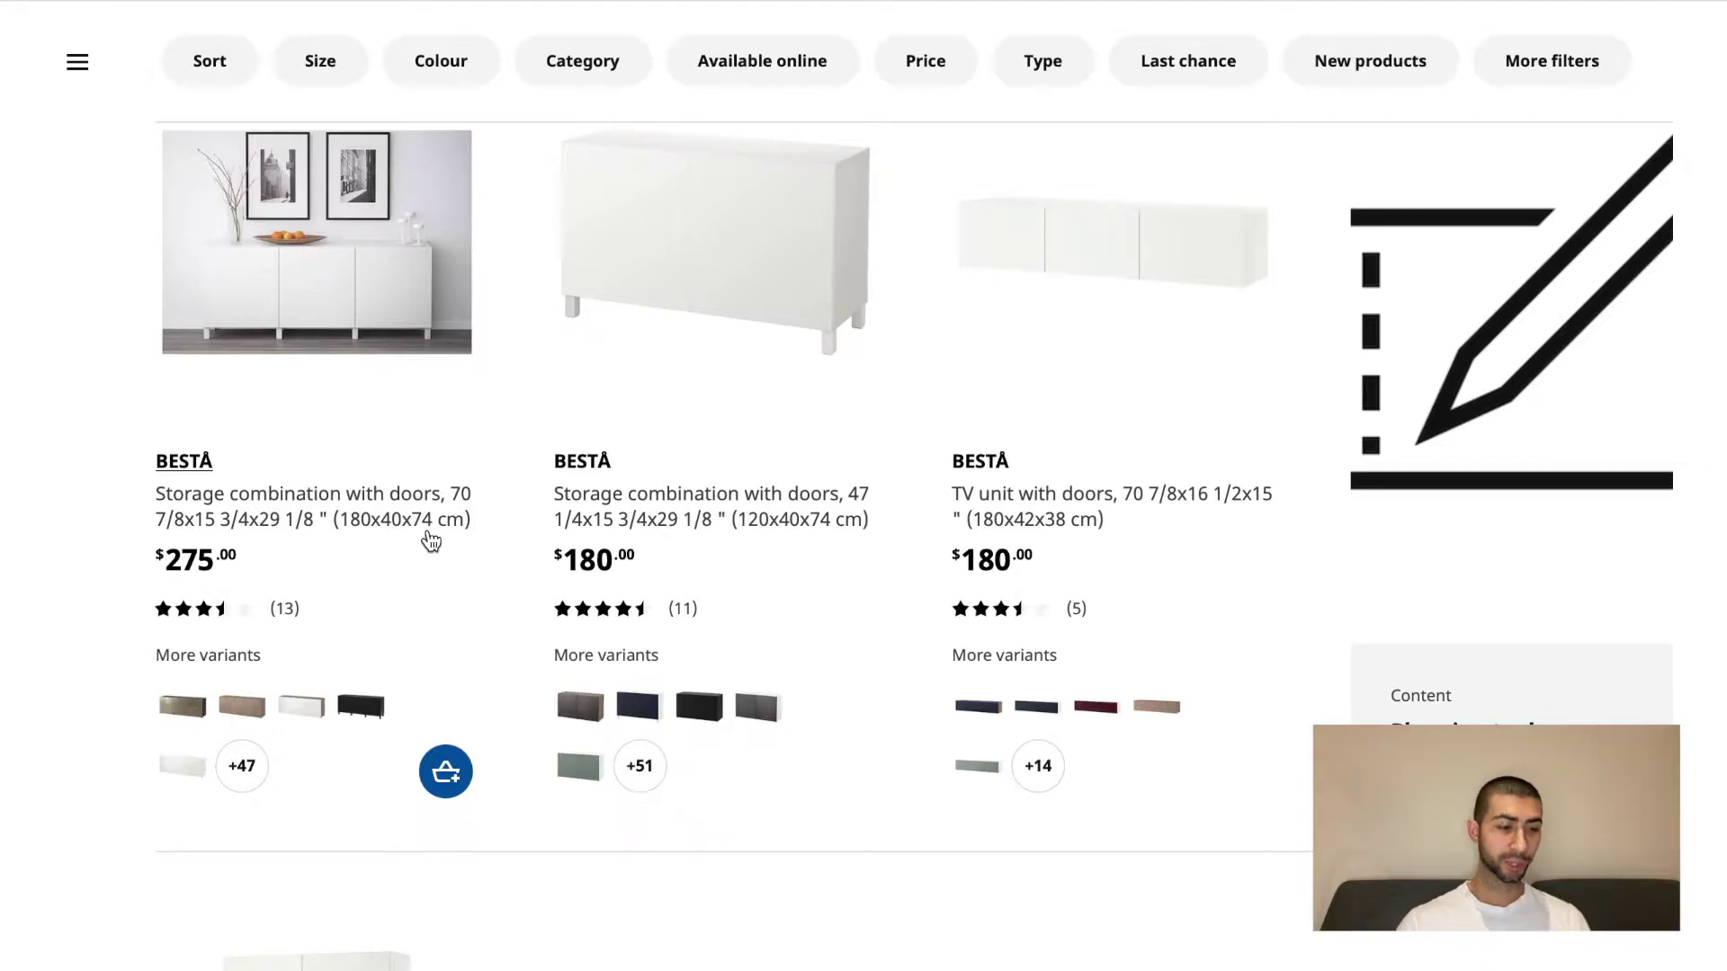
pyautogui.click(391, 264)
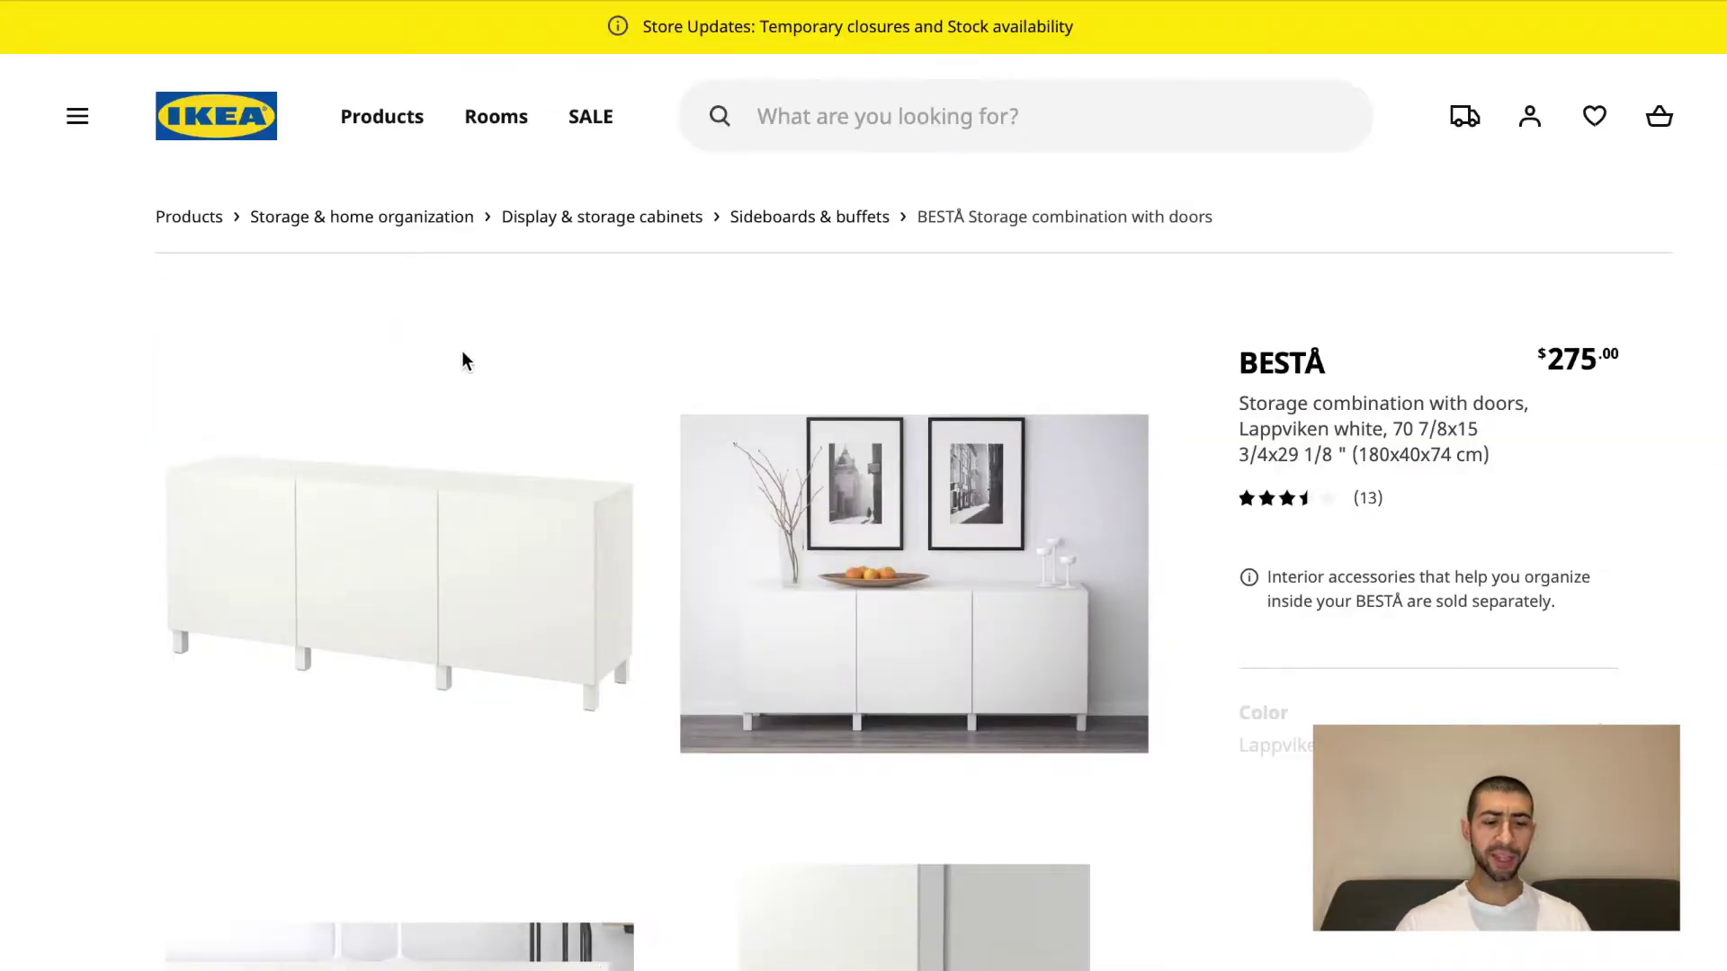
pyautogui.scroll(-1, 672, 726)
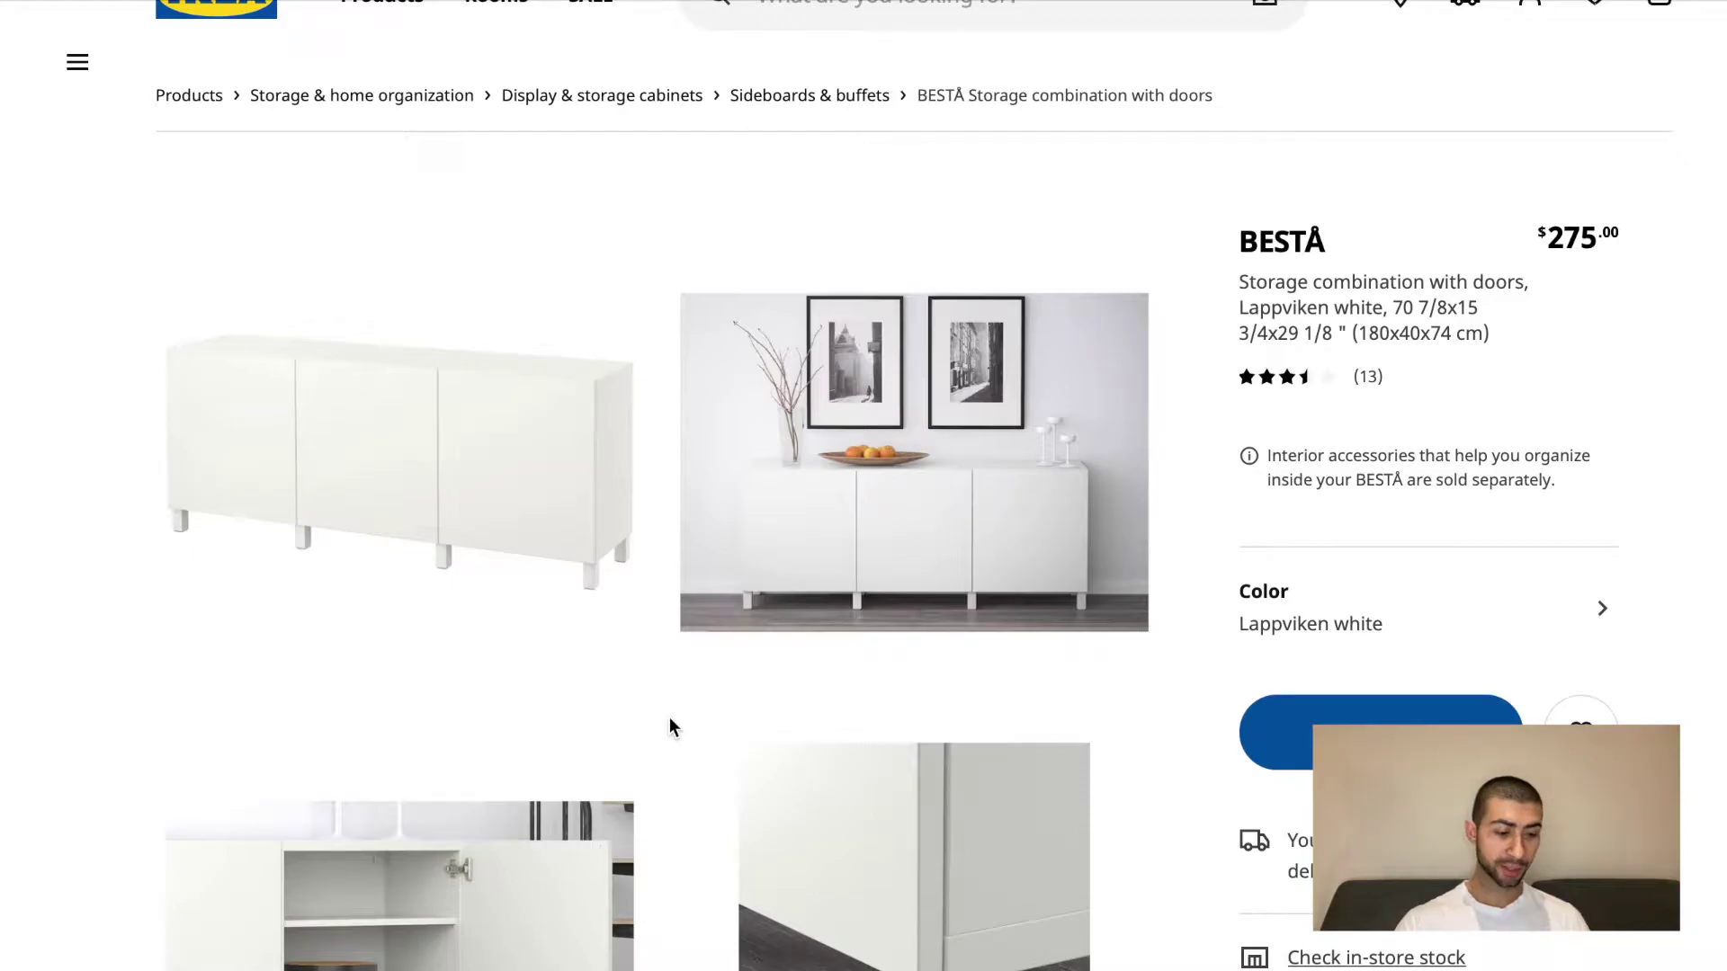
pyautogui.scroll(-6, 670, 725)
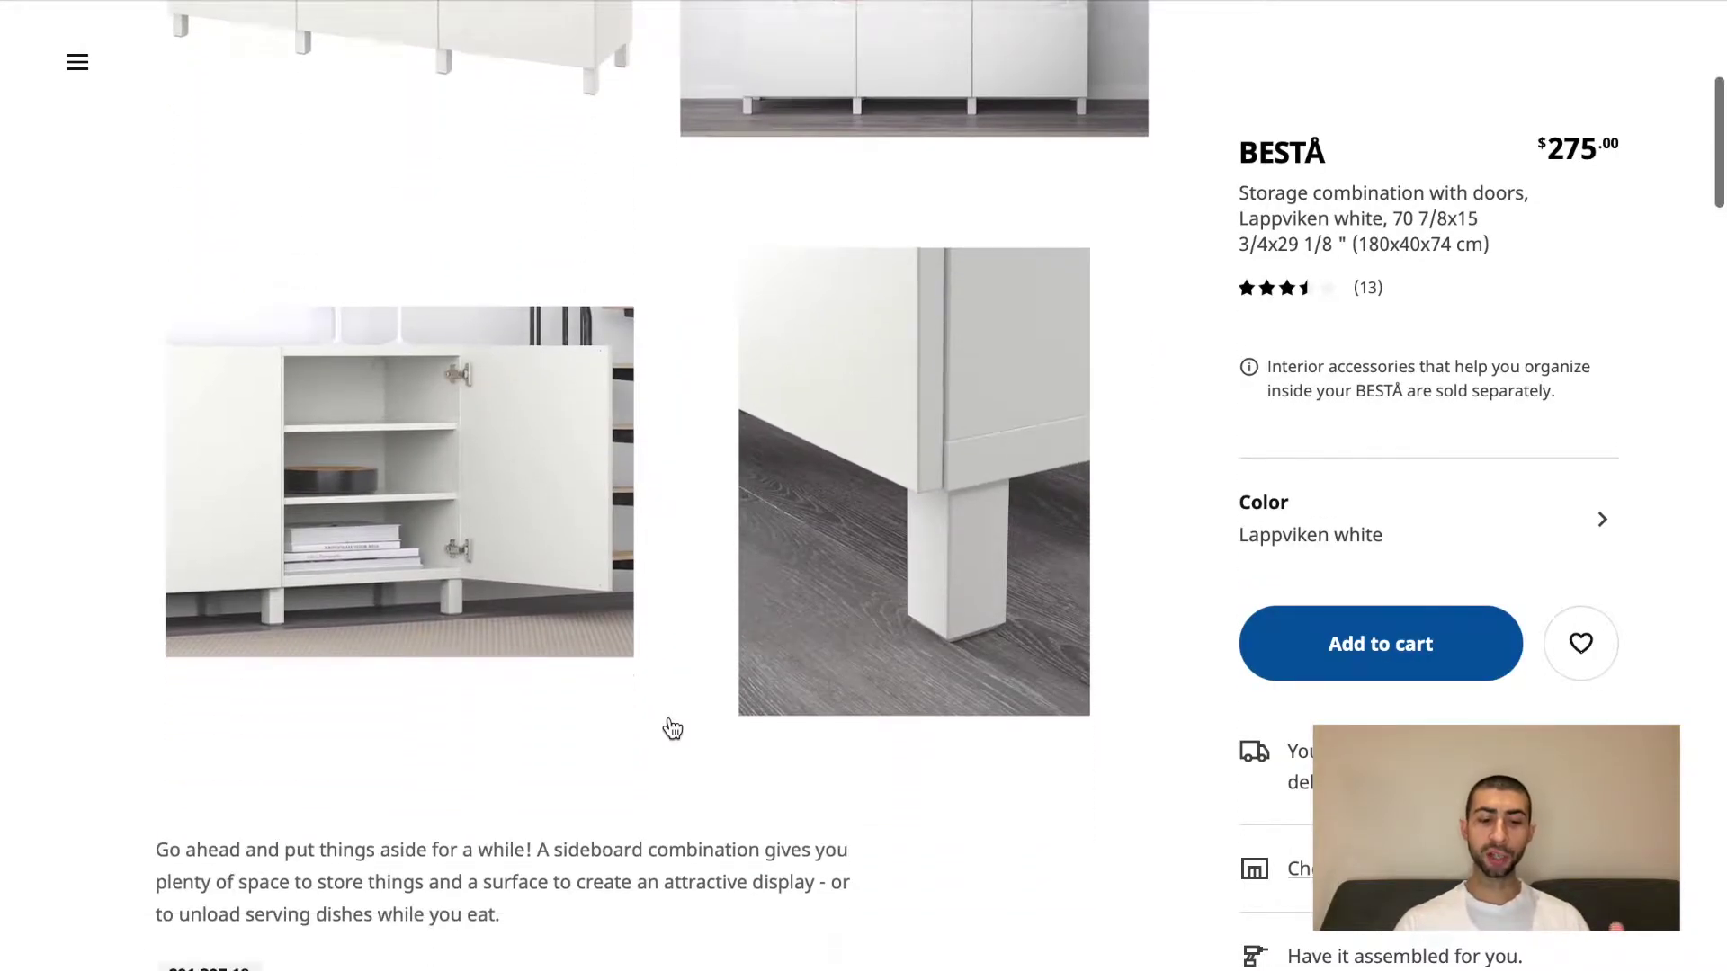
pyautogui.scroll(-2, 669, 725)
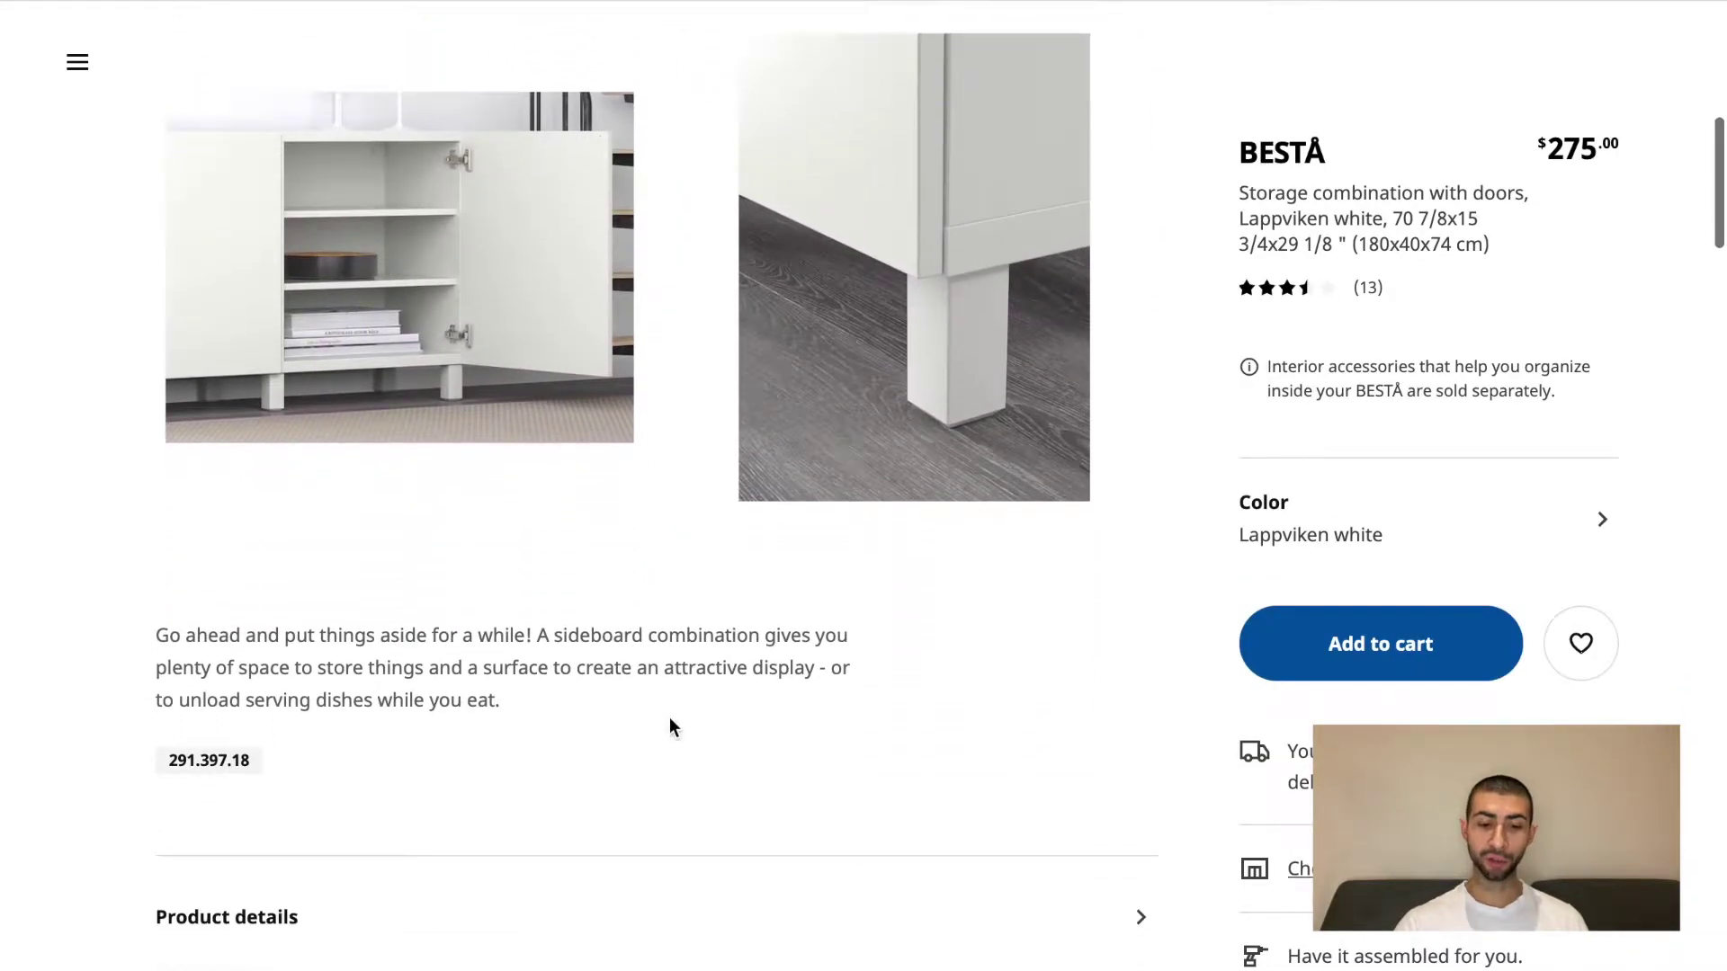
# Review the colour options offered for the BESTÅ storage combination, then close them without choosing another.
pyautogui.click(1333, 530)
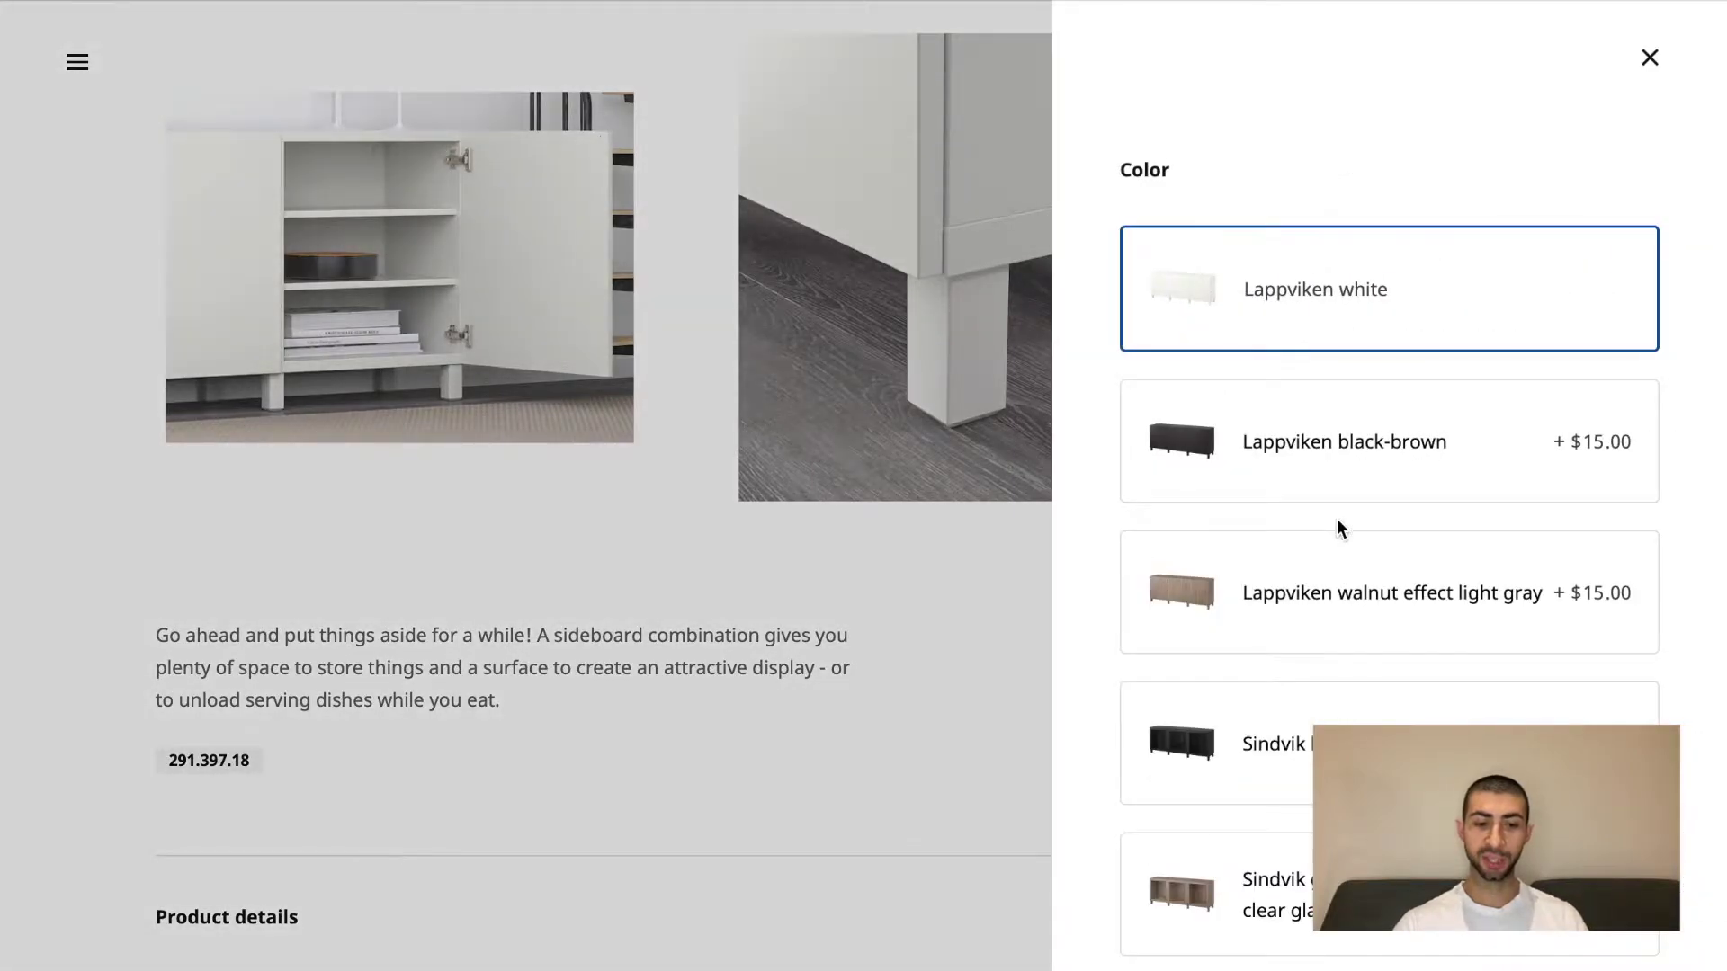
pyautogui.scroll(-1, 1336, 518)
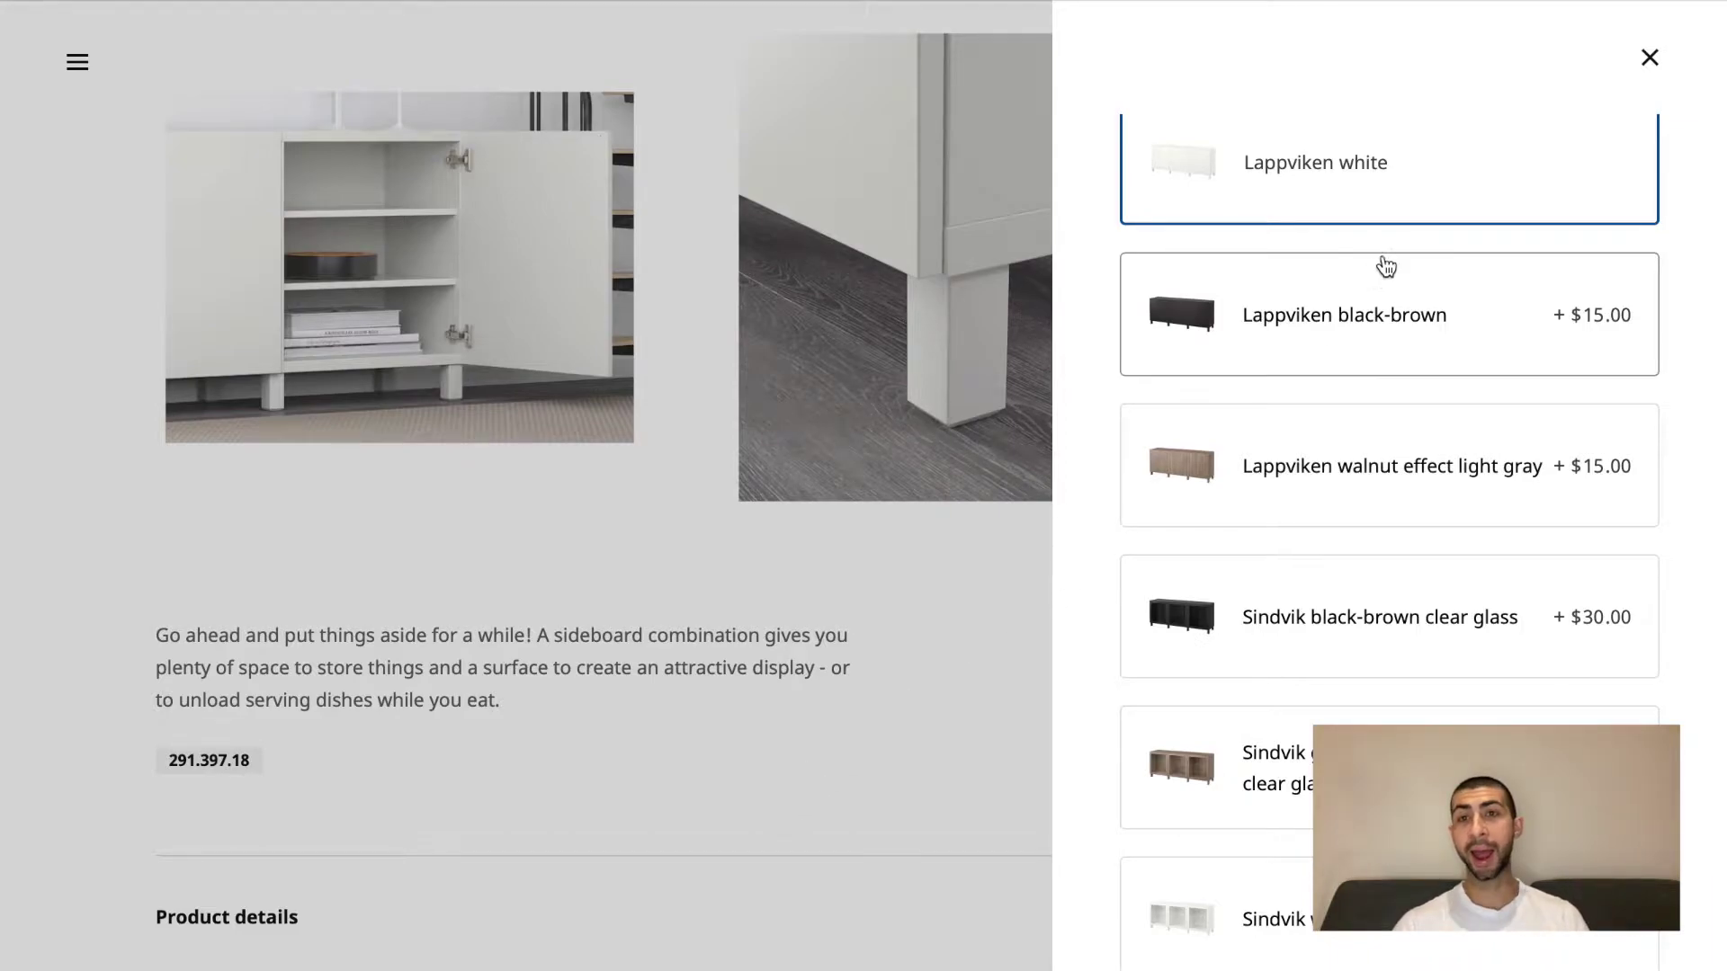
pyautogui.click(1648, 60)
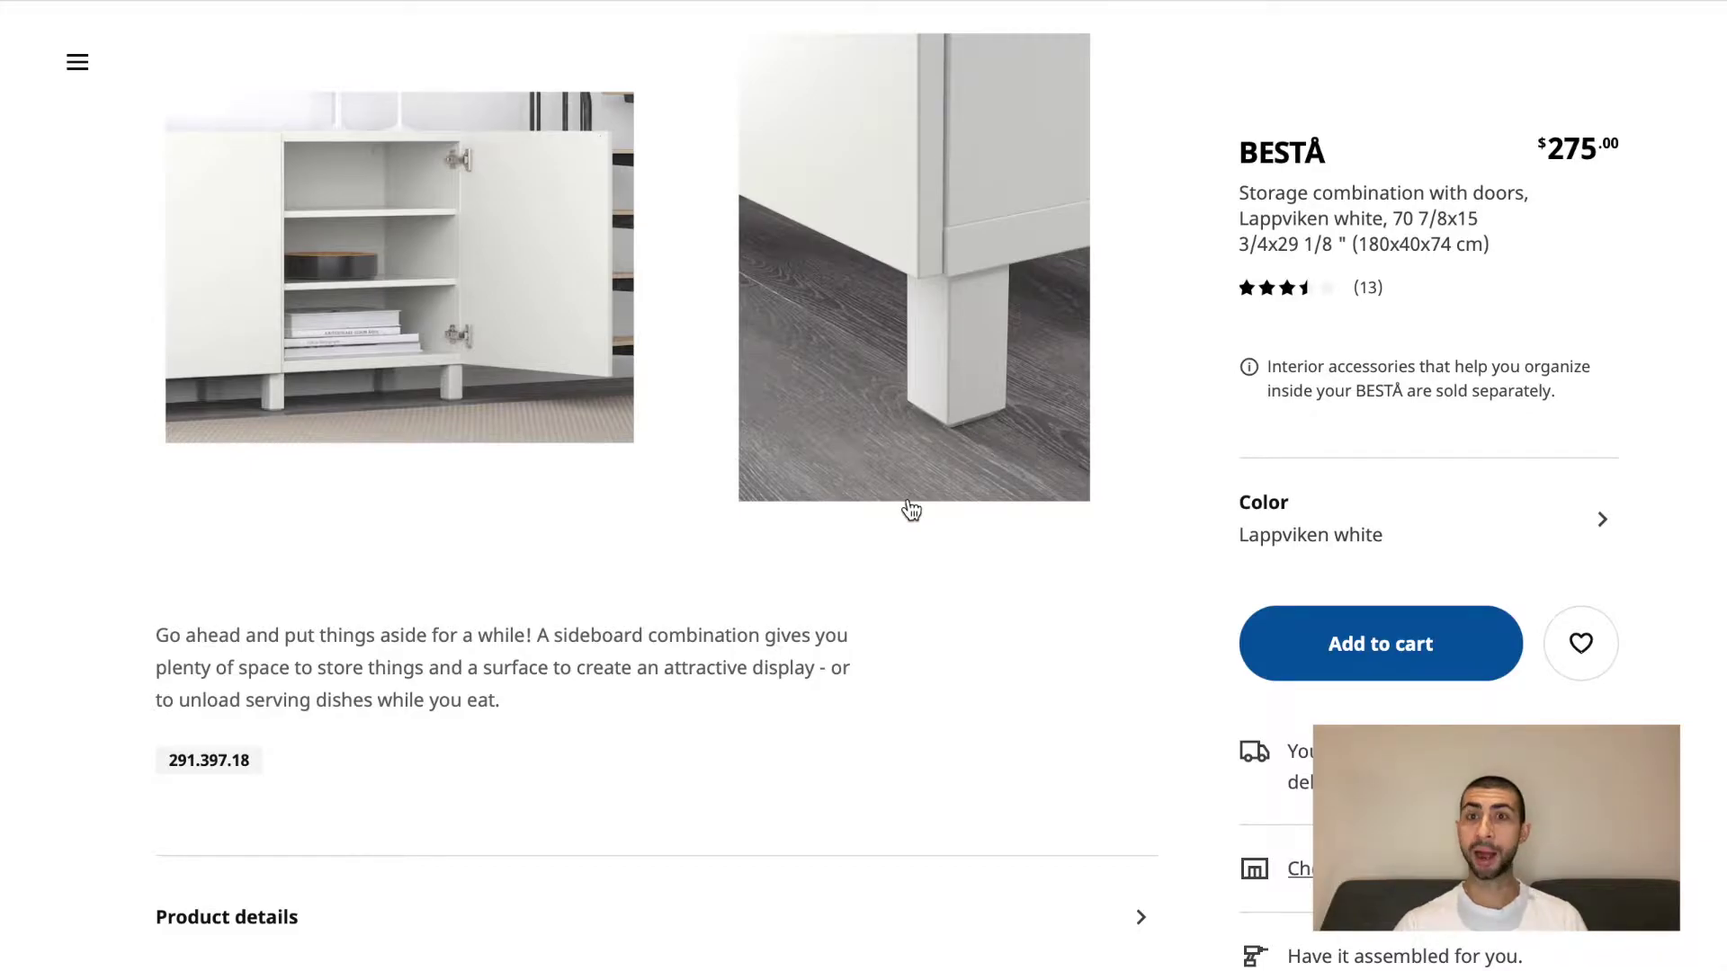
pyautogui.scroll(-1, 909, 508)
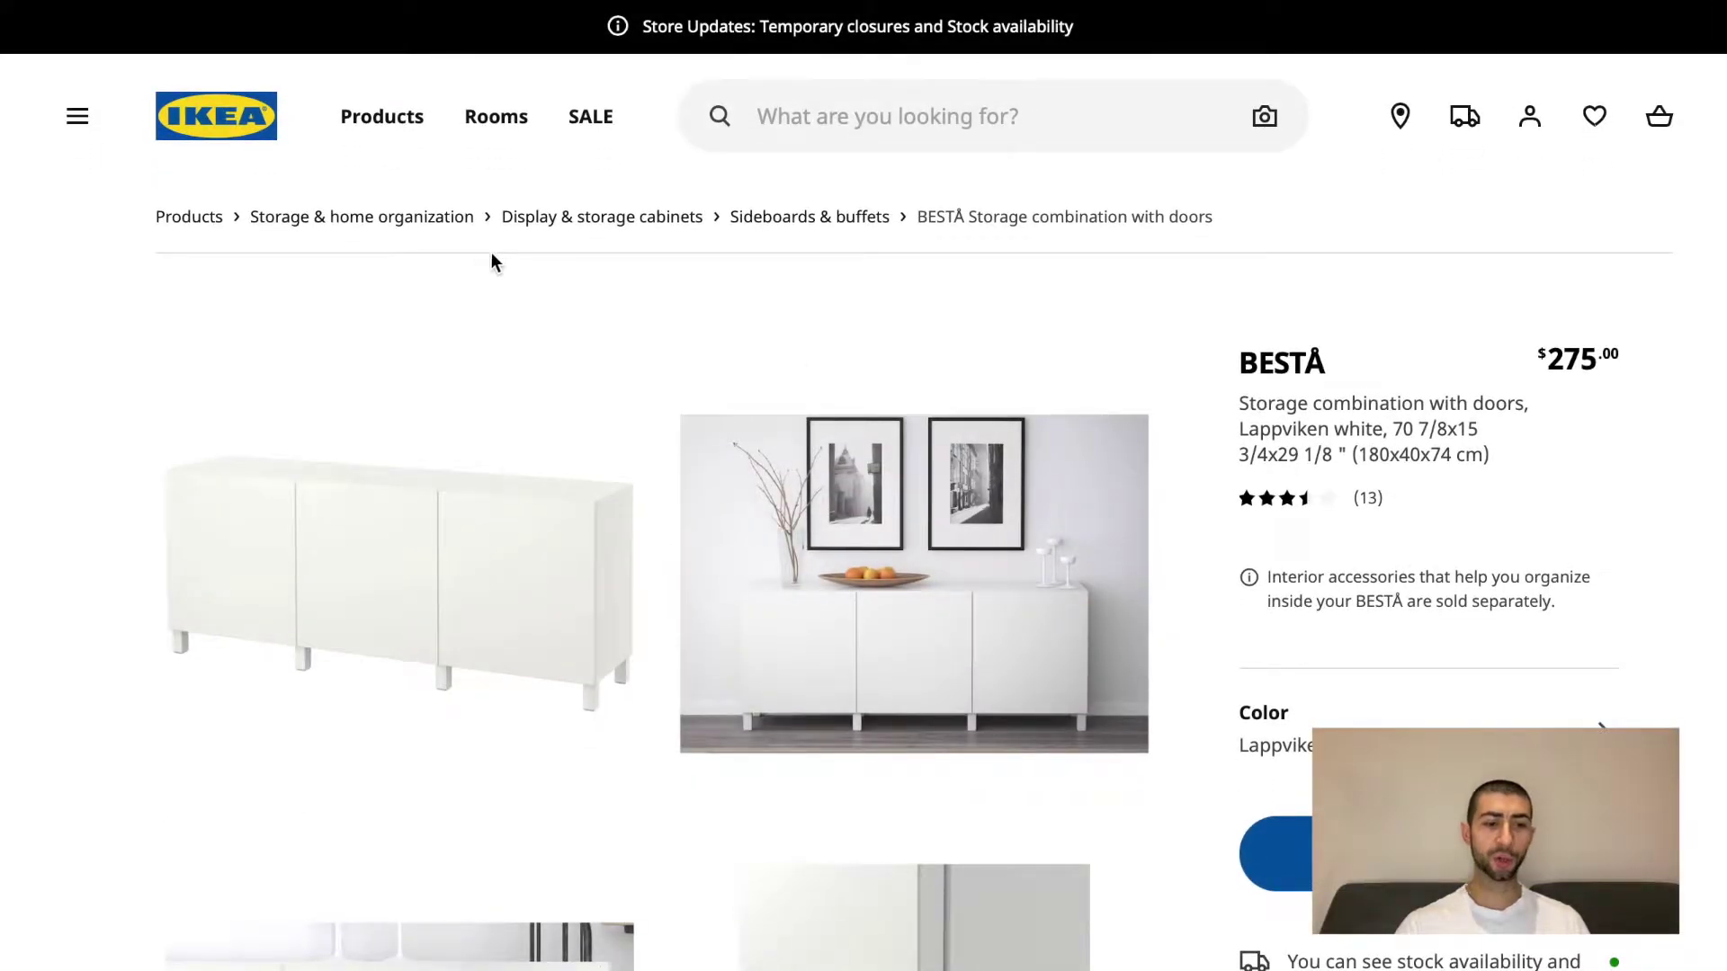
# Return to the IKEA home page and open the Buying Guides page from the Shop & Learn links.
pyautogui.click(241, 135)
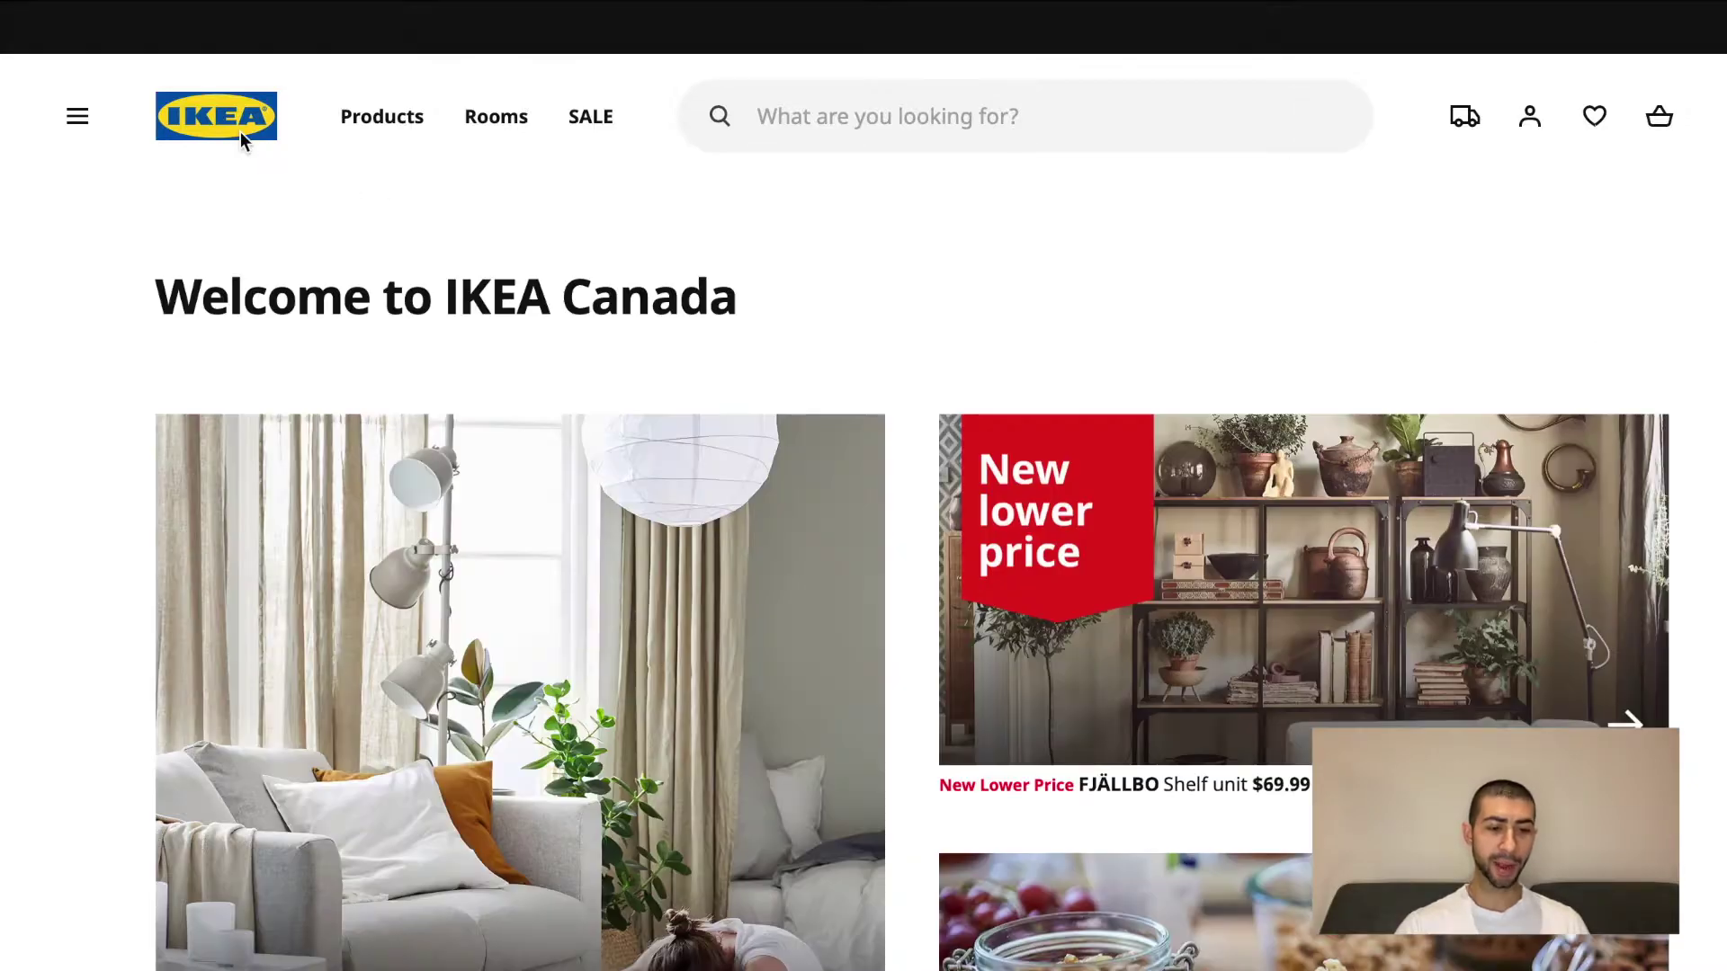
pyautogui.scroll(-20, 800, 574)
pyautogui.scroll(-15, 800, 574)
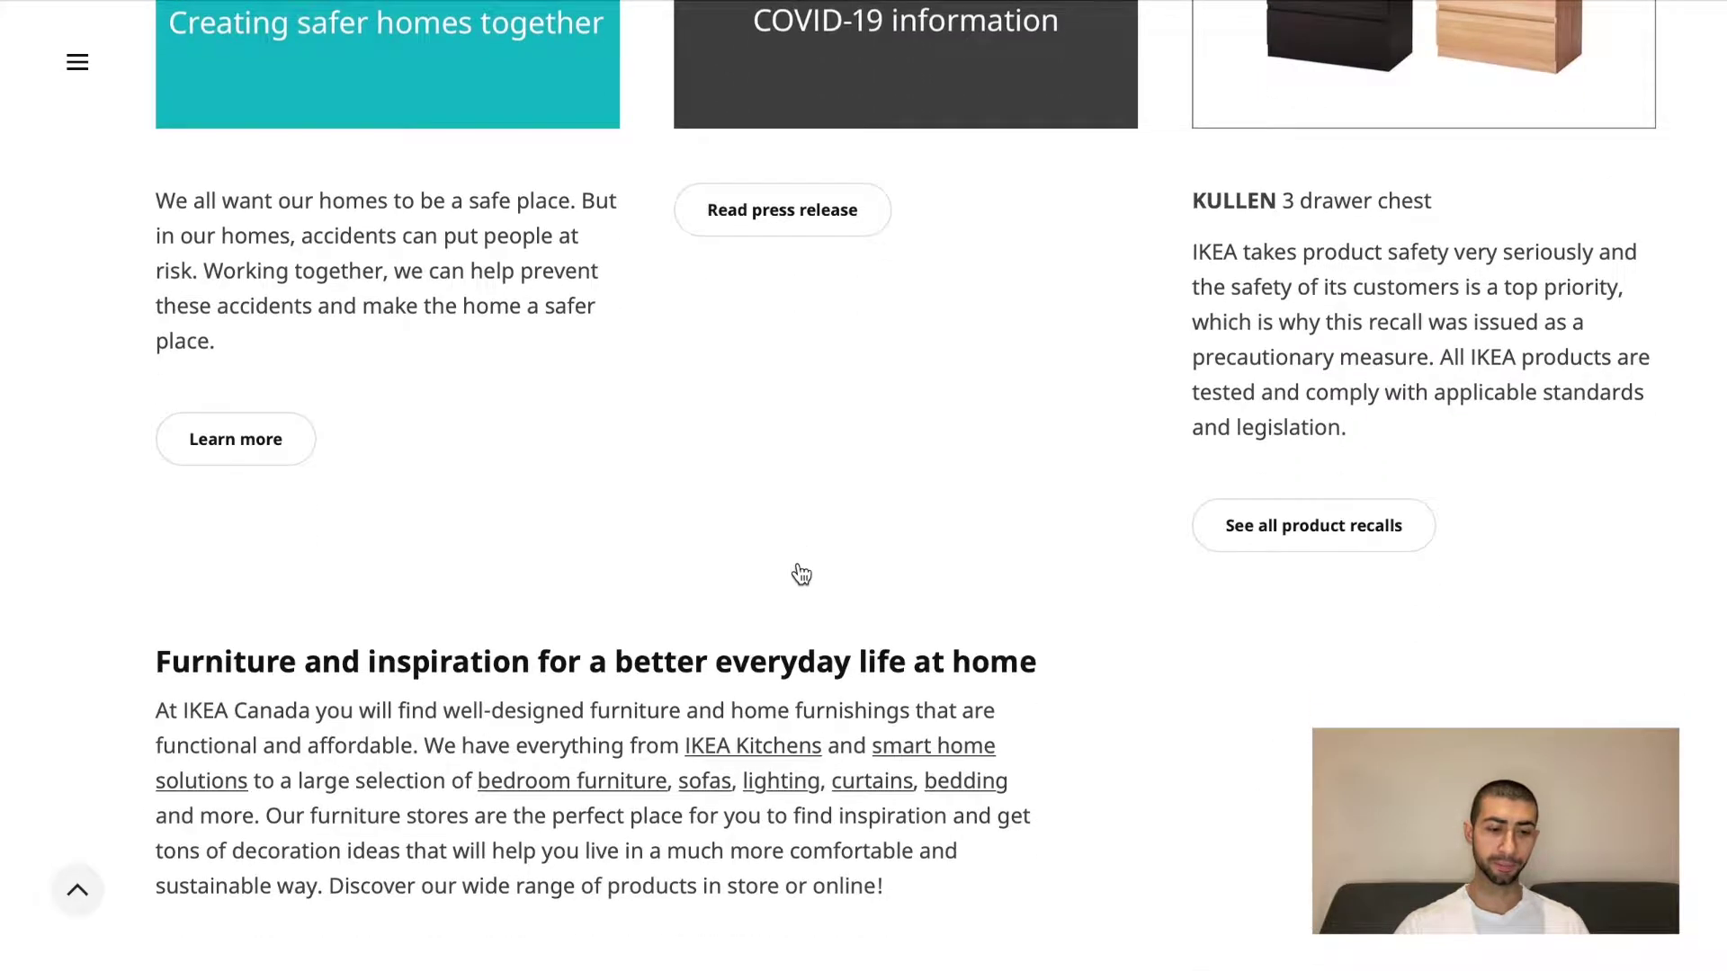
pyautogui.scroll(1, 797, 572)
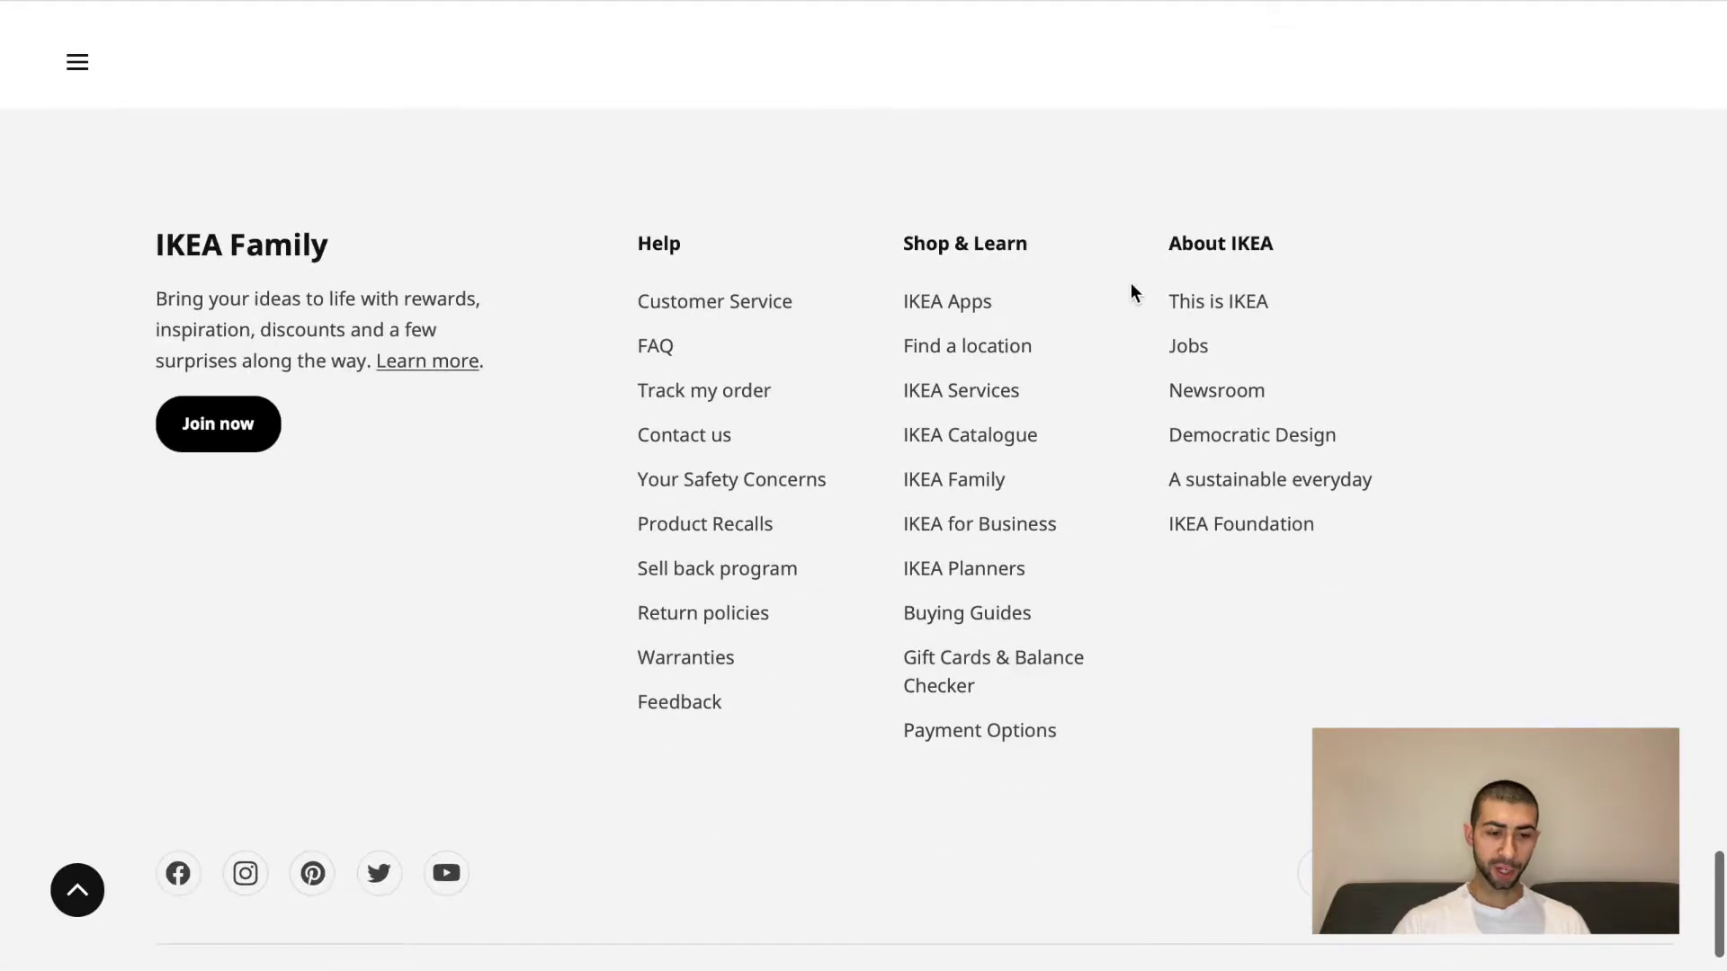
pyautogui.click(955, 625)
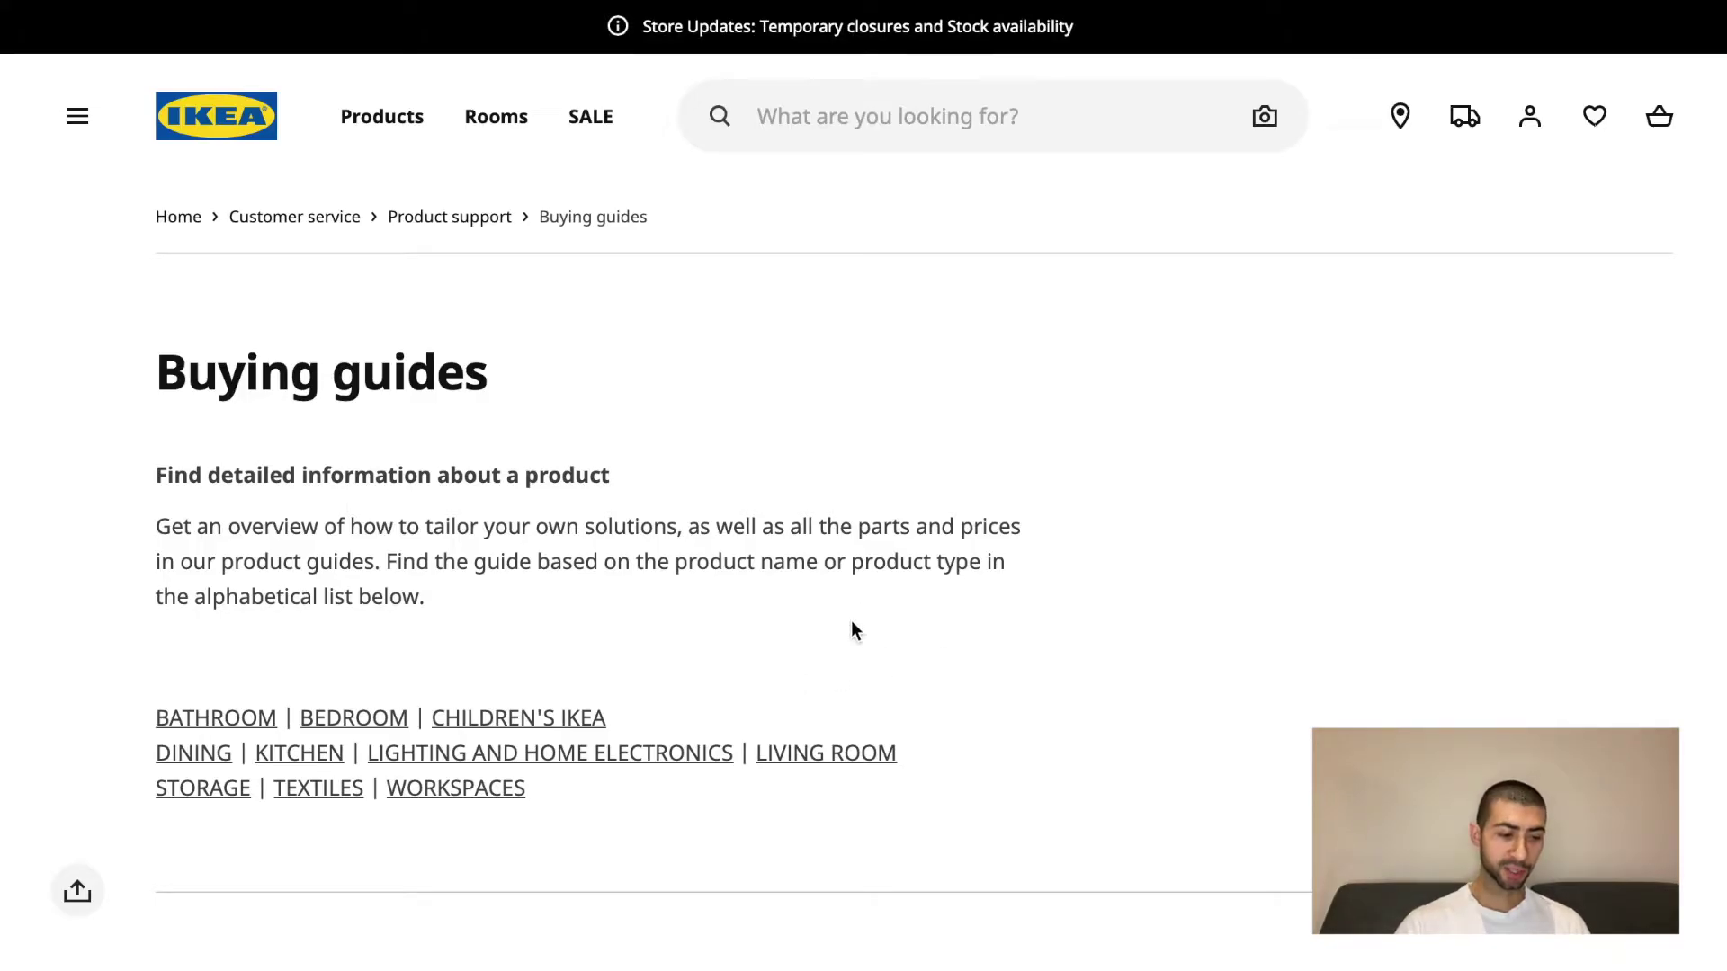
# Expand the list of guides in the Storage section and open the BESTÅ buying guide PDF.
pyautogui.scroll(-2, 853, 623)
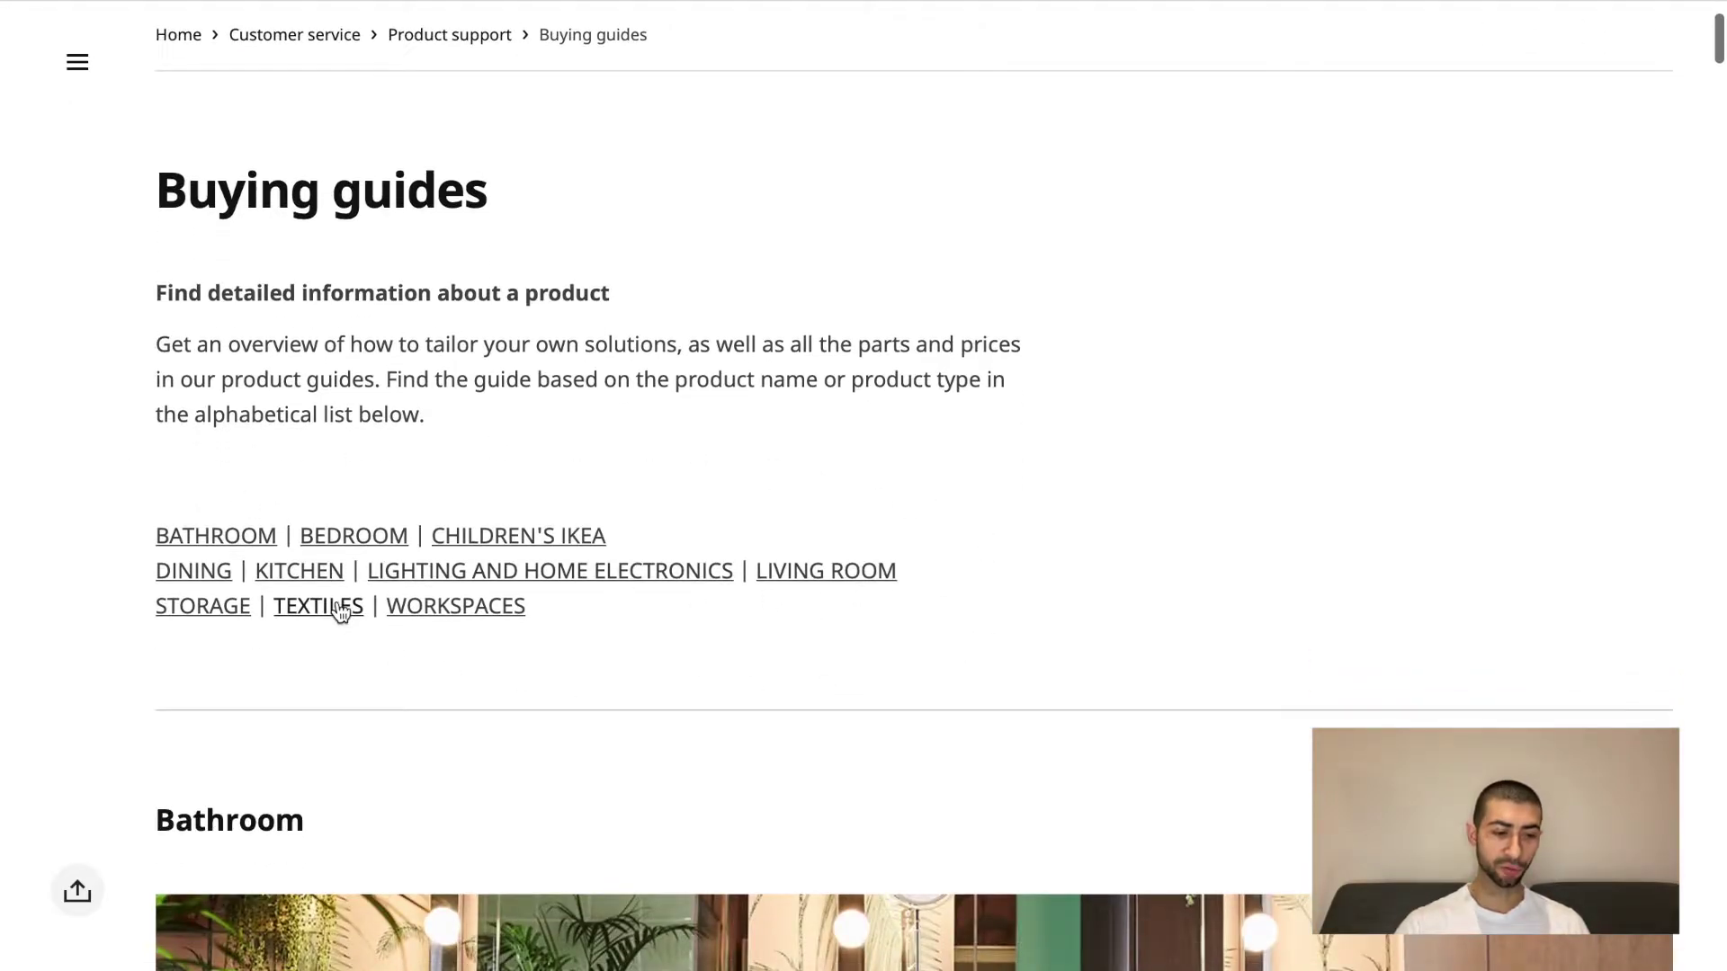
pyautogui.click(202, 607)
pyautogui.scroll(-10, 734, 552)
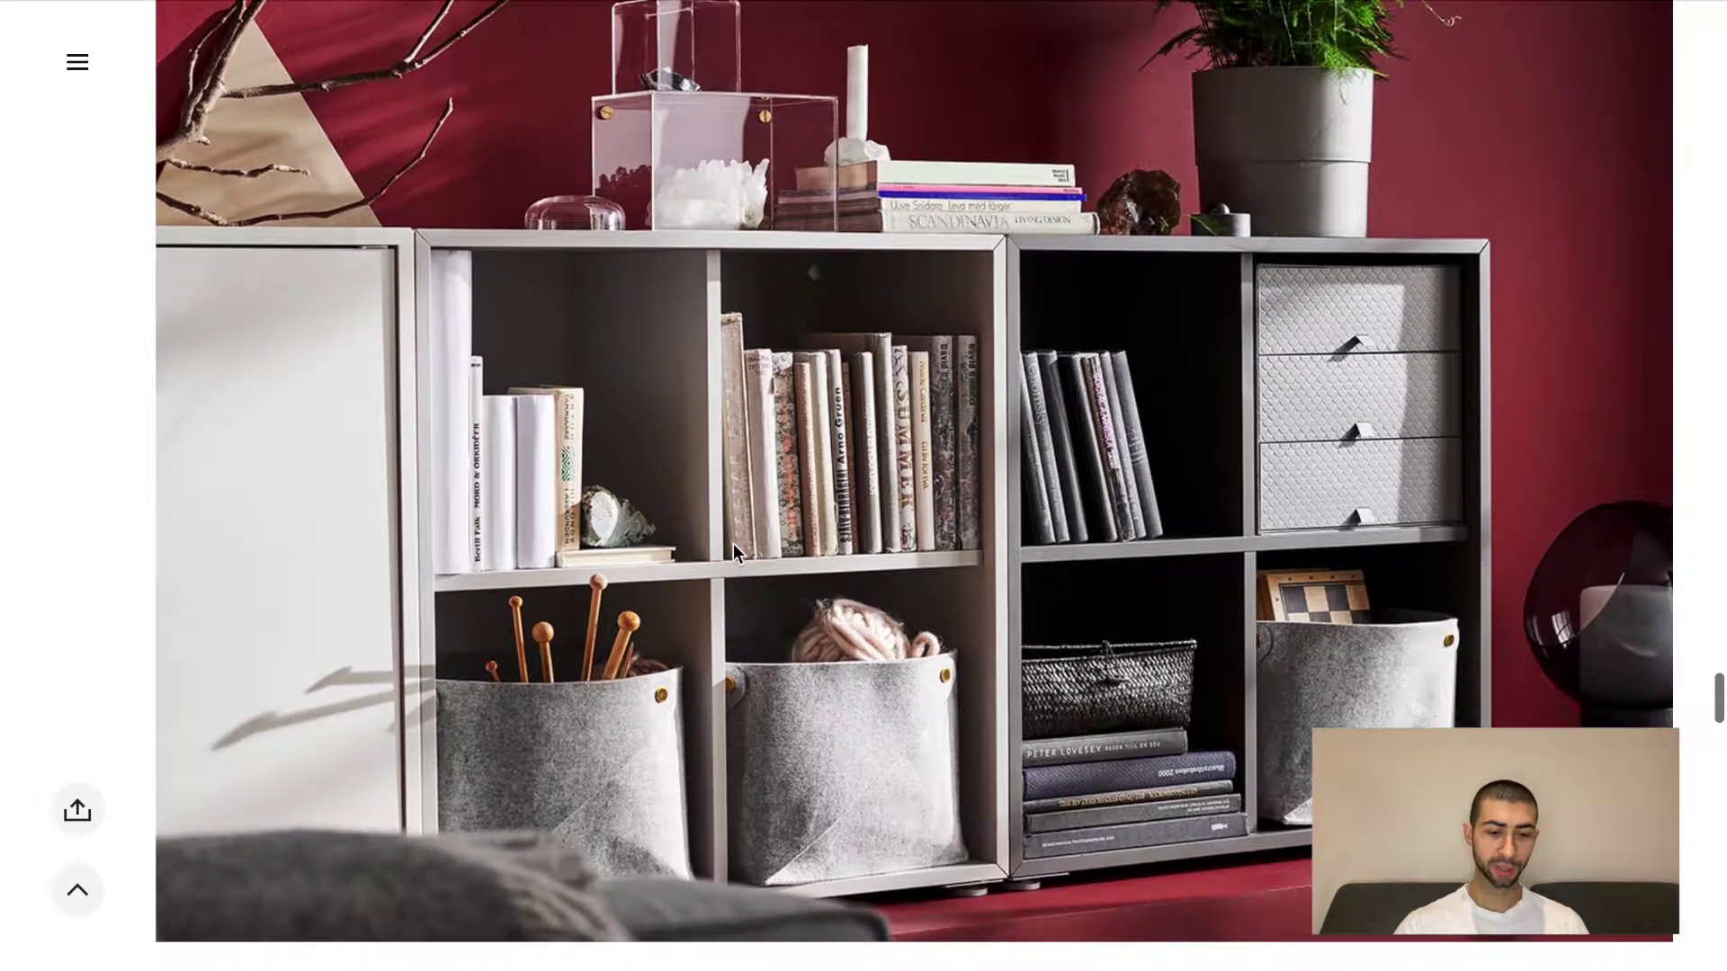
pyautogui.scroll(-5, 734, 551)
pyautogui.scroll(8, 734, 552)
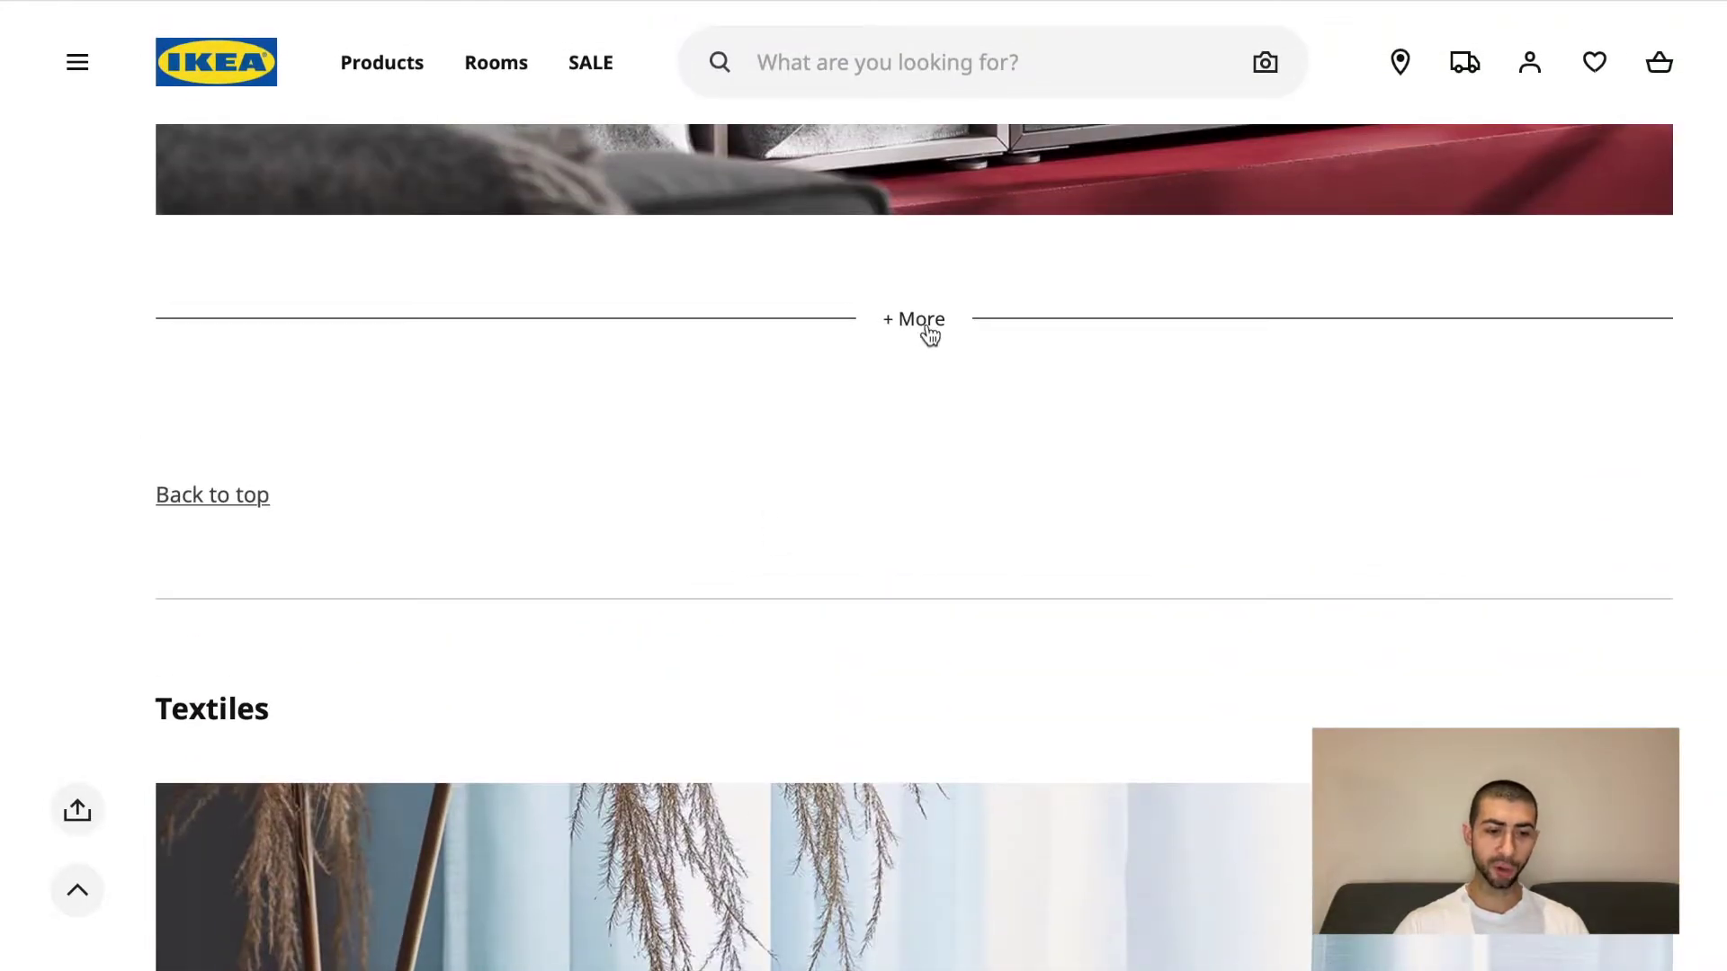
pyautogui.click(929, 333)
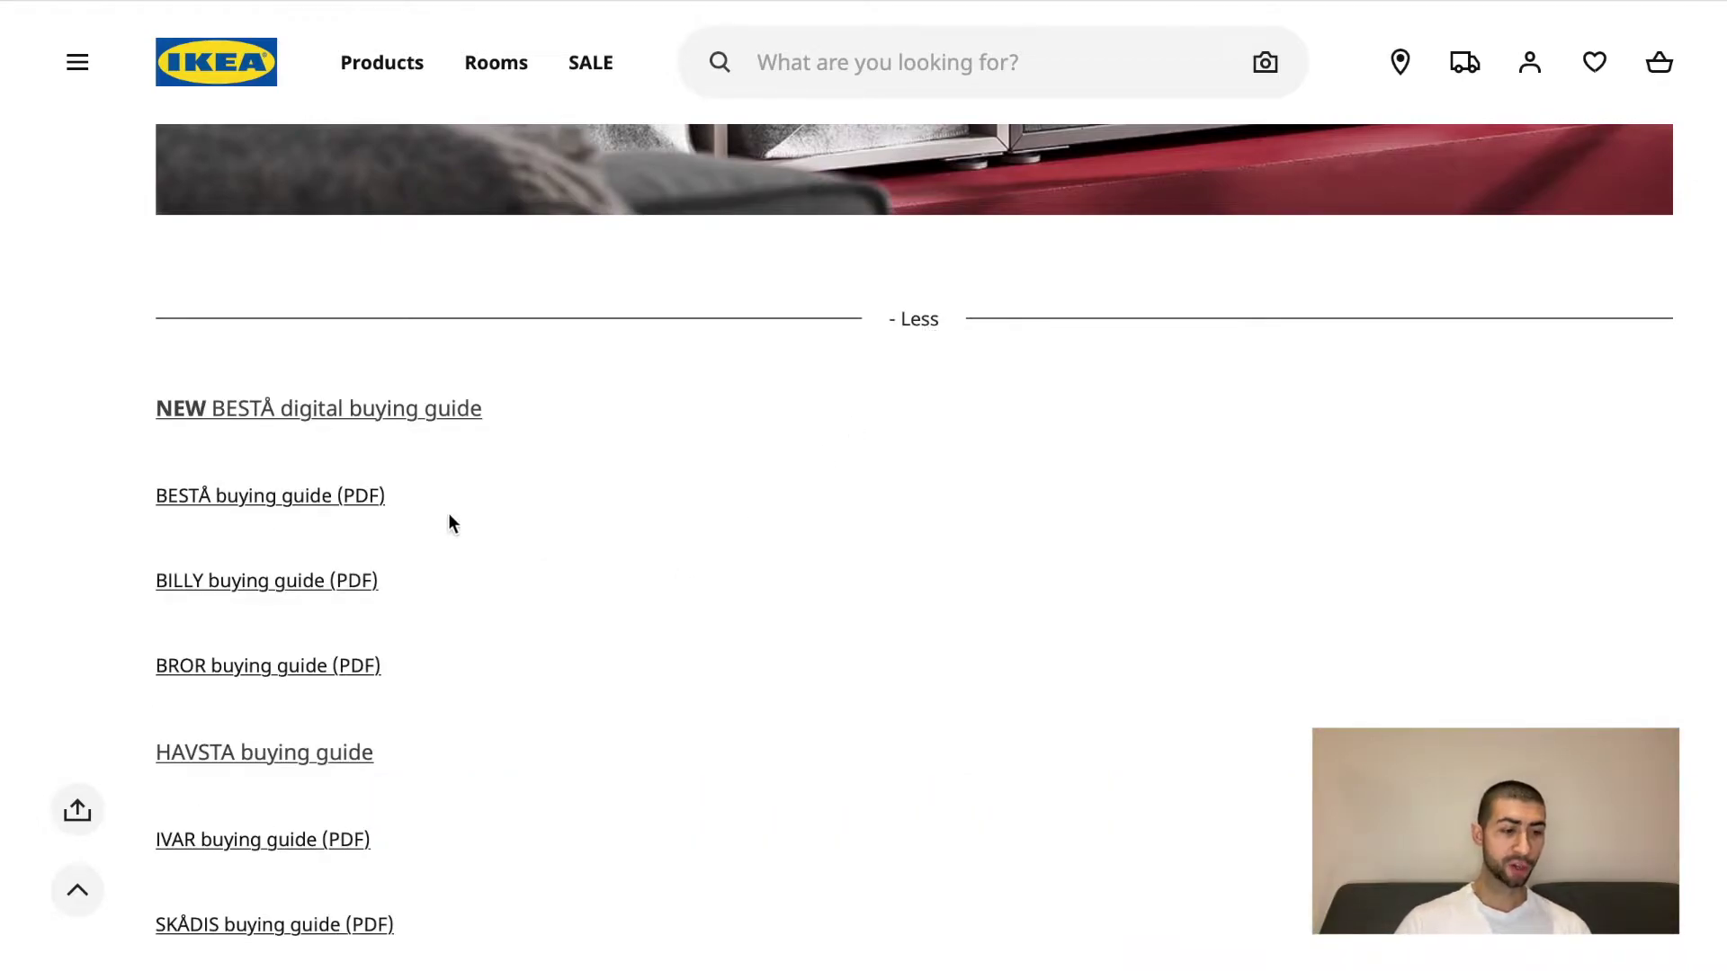
pyautogui.scroll(-2, 429, 504)
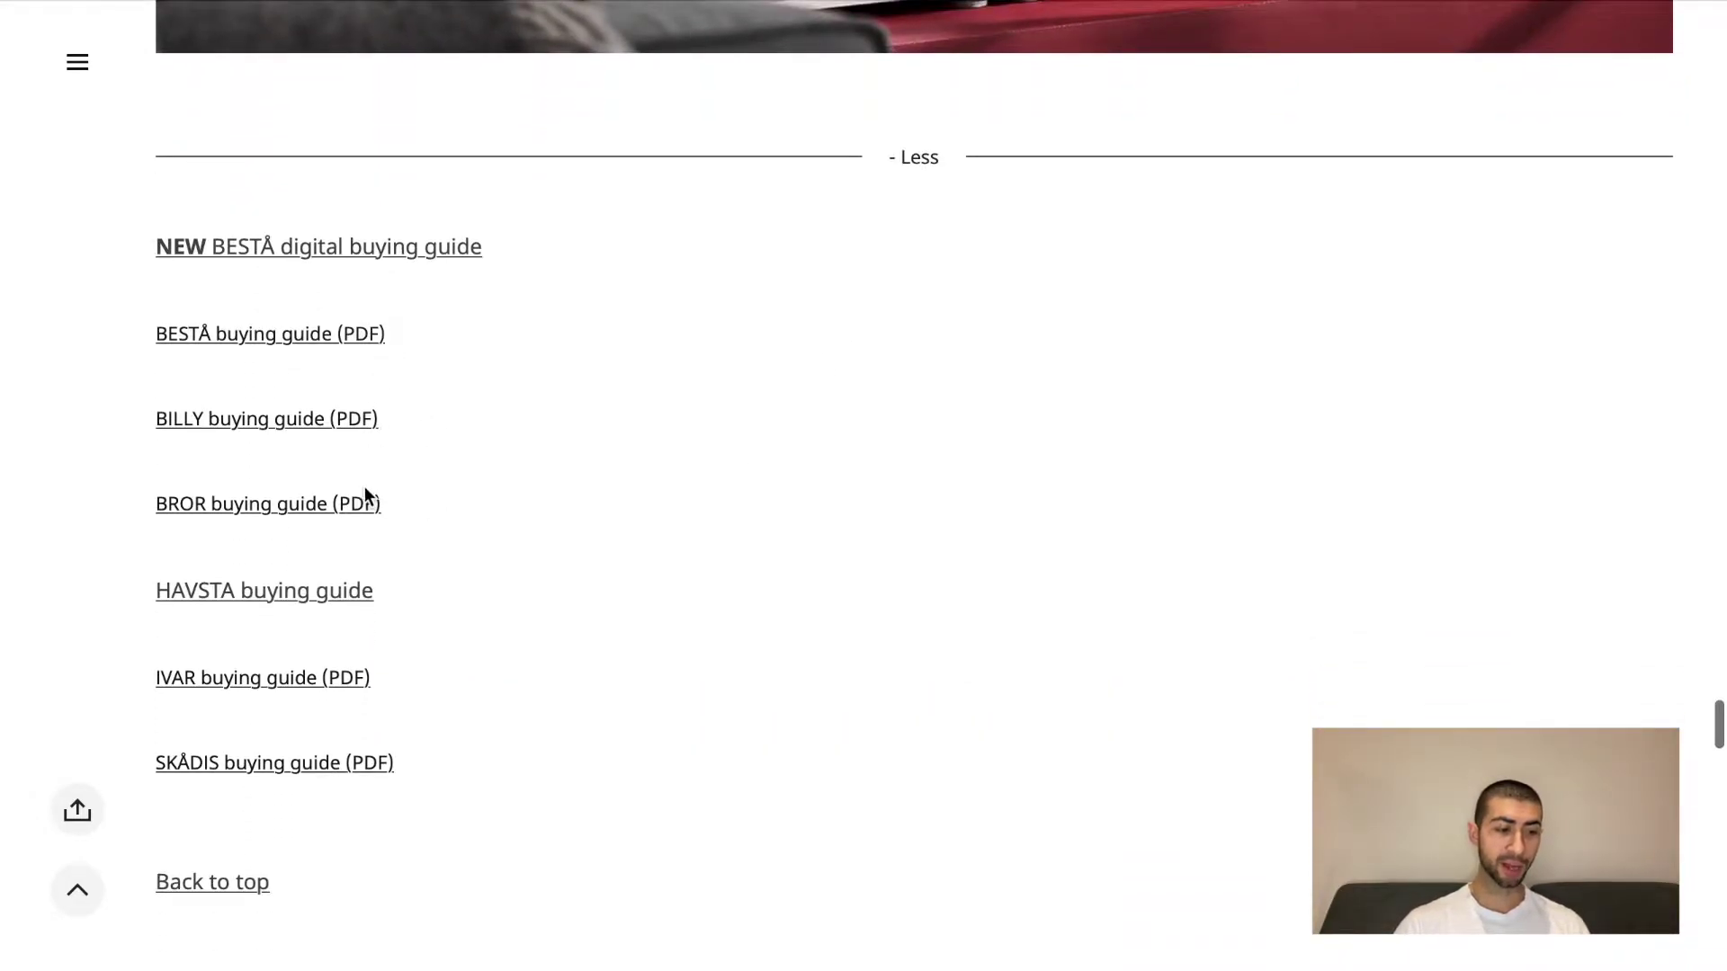
pyautogui.click(319, 338)
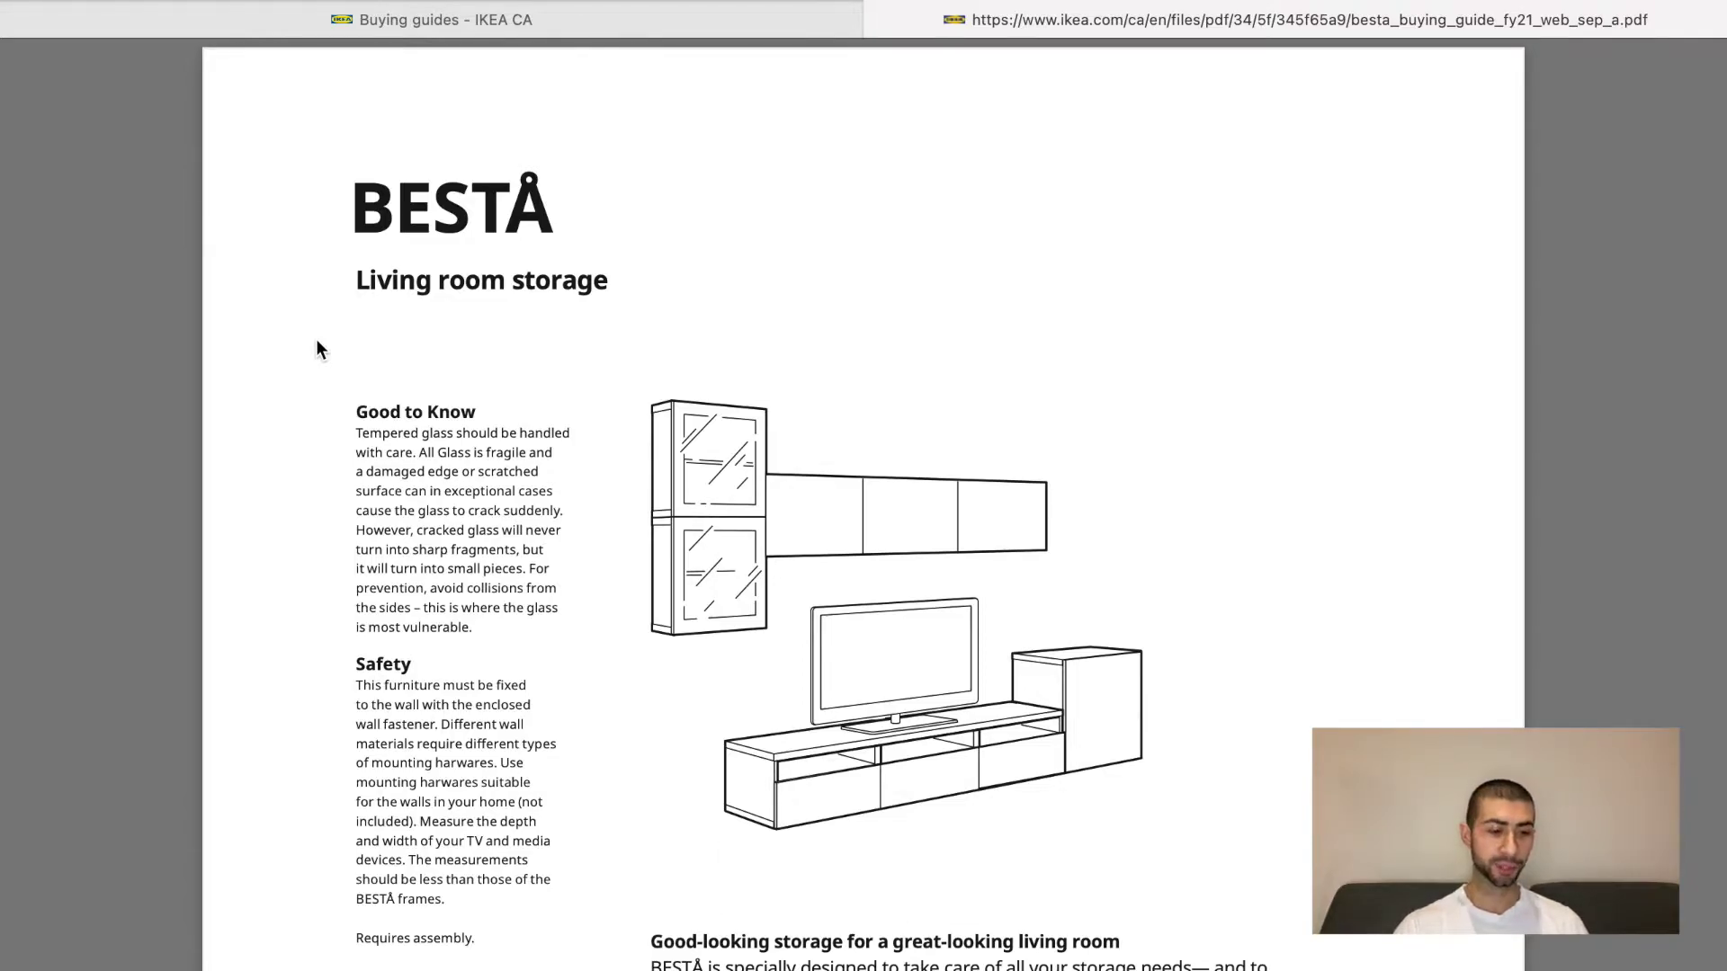
# Read through the BESTÅ guide's introduction, door and drawer options and combination parts lists up to the frames overview.
pyautogui.scroll(-5, 690, 468)
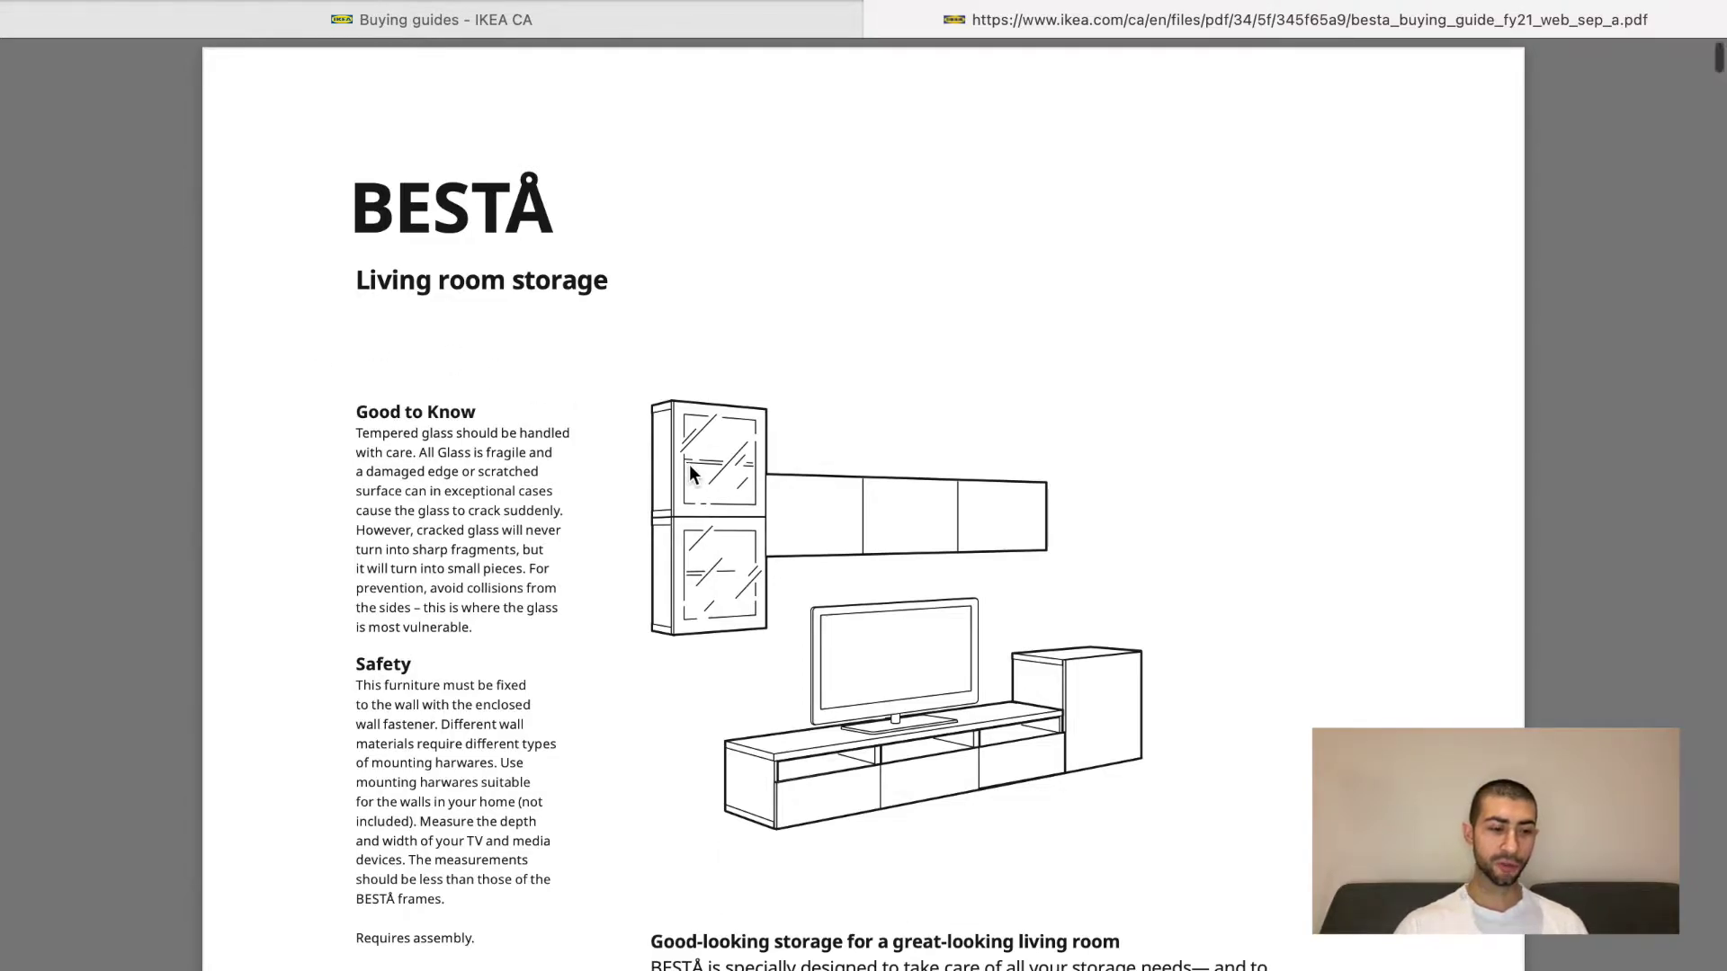
pyautogui.scroll(-15, 689, 464)
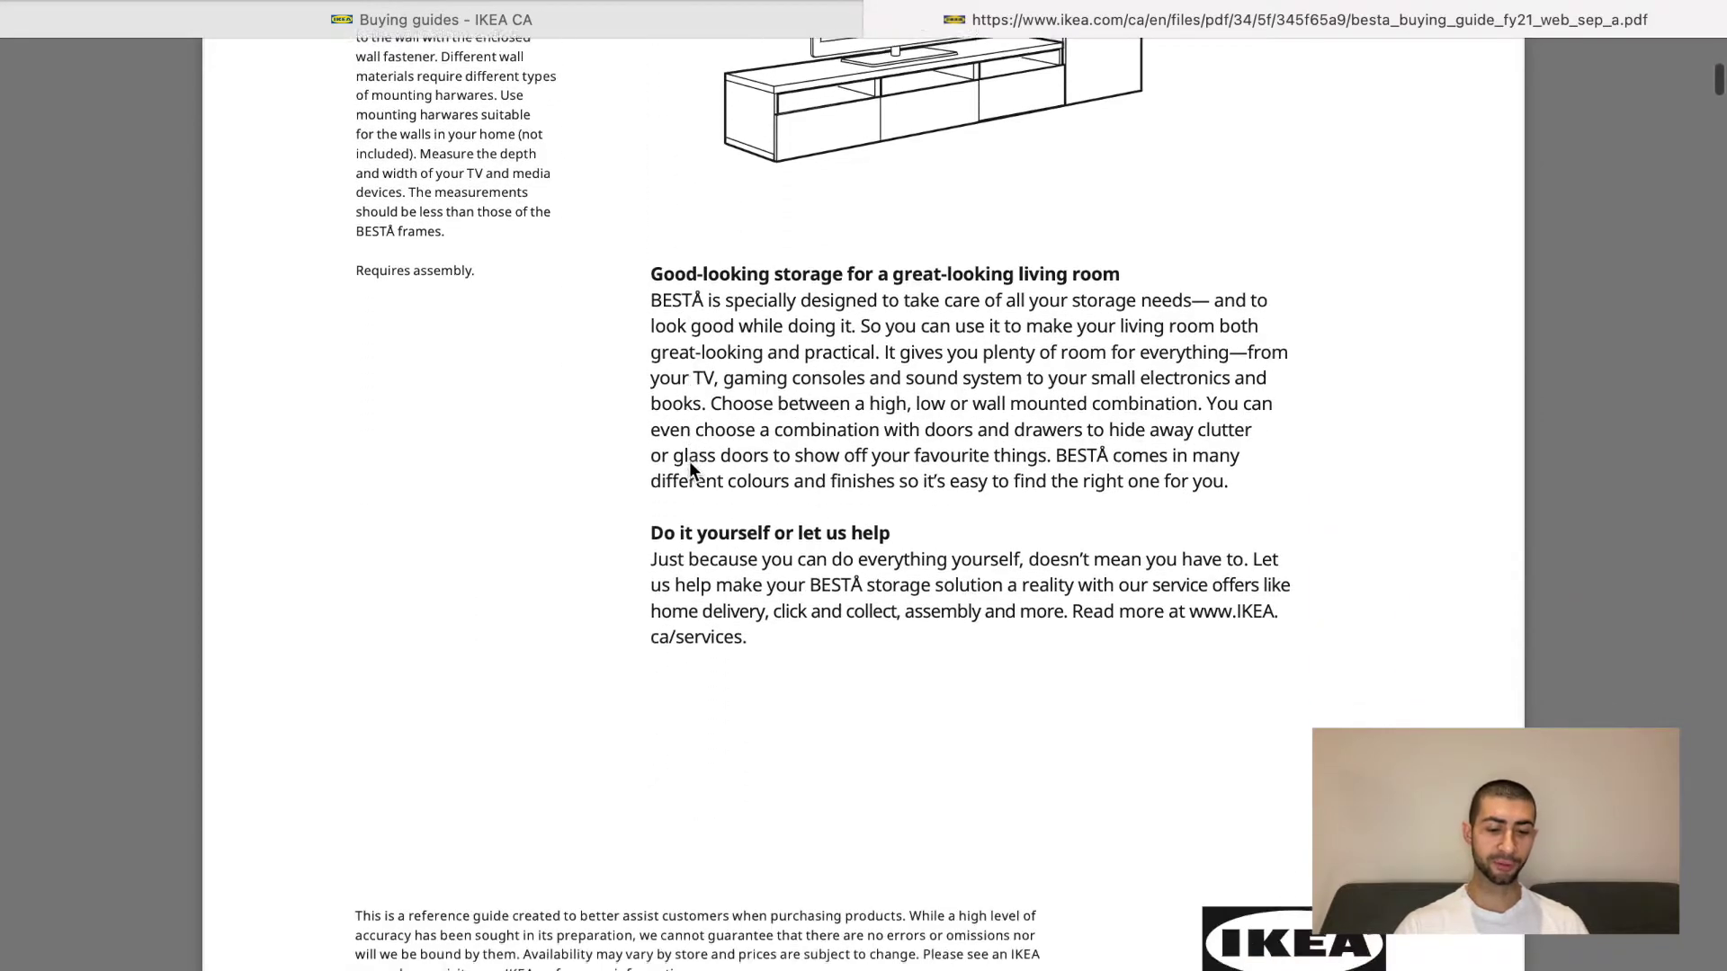
pyautogui.scroll(-15, 689, 461)
pyautogui.scroll(-5, 689, 461)
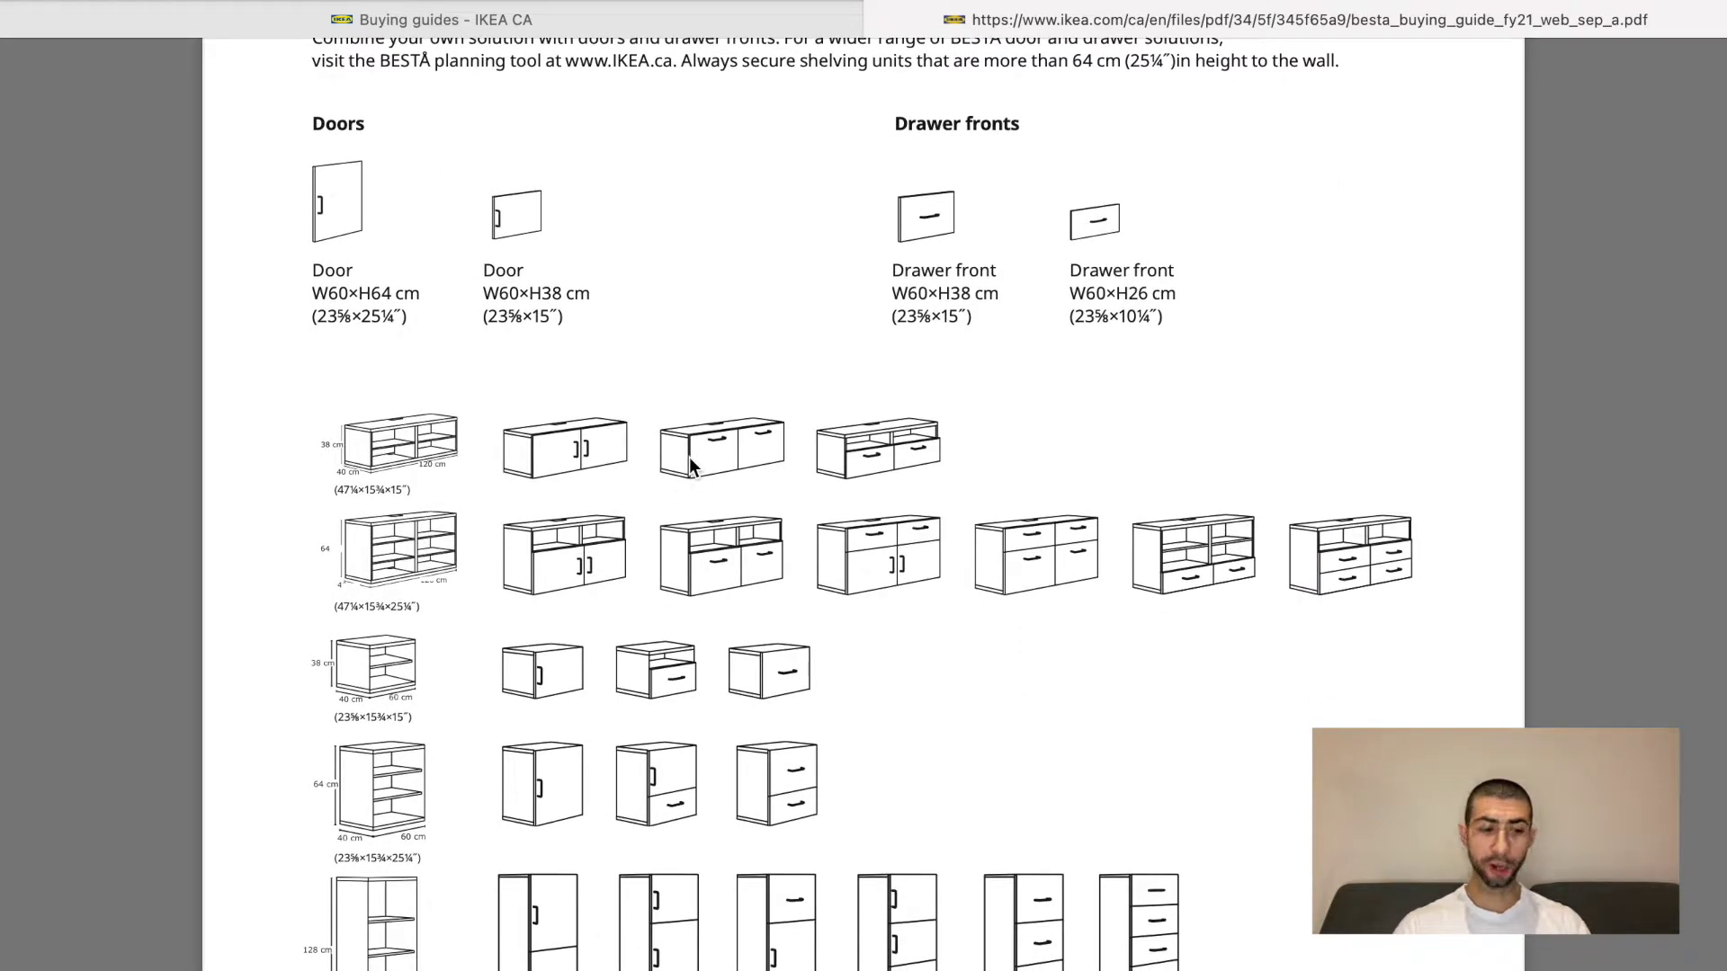
pyautogui.scroll(-5, 690, 466)
pyautogui.scroll(-14, 689, 455)
pyautogui.scroll(-8, 689, 455)
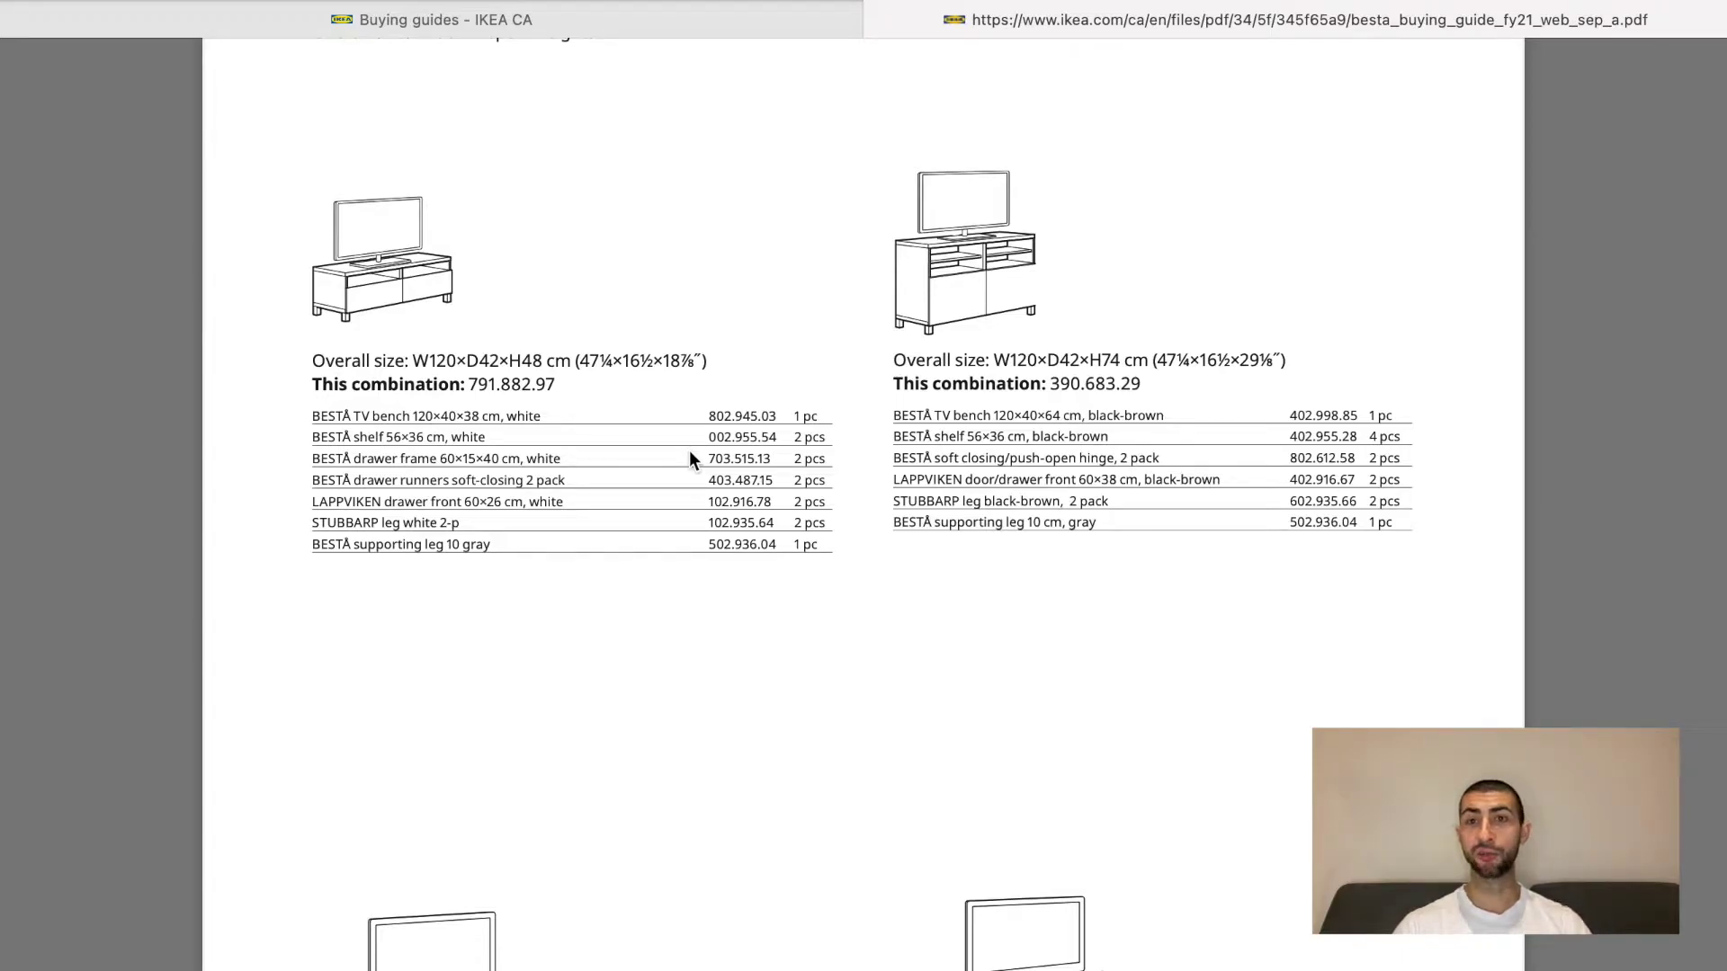
pyautogui.scroll(-2, 690, 453)
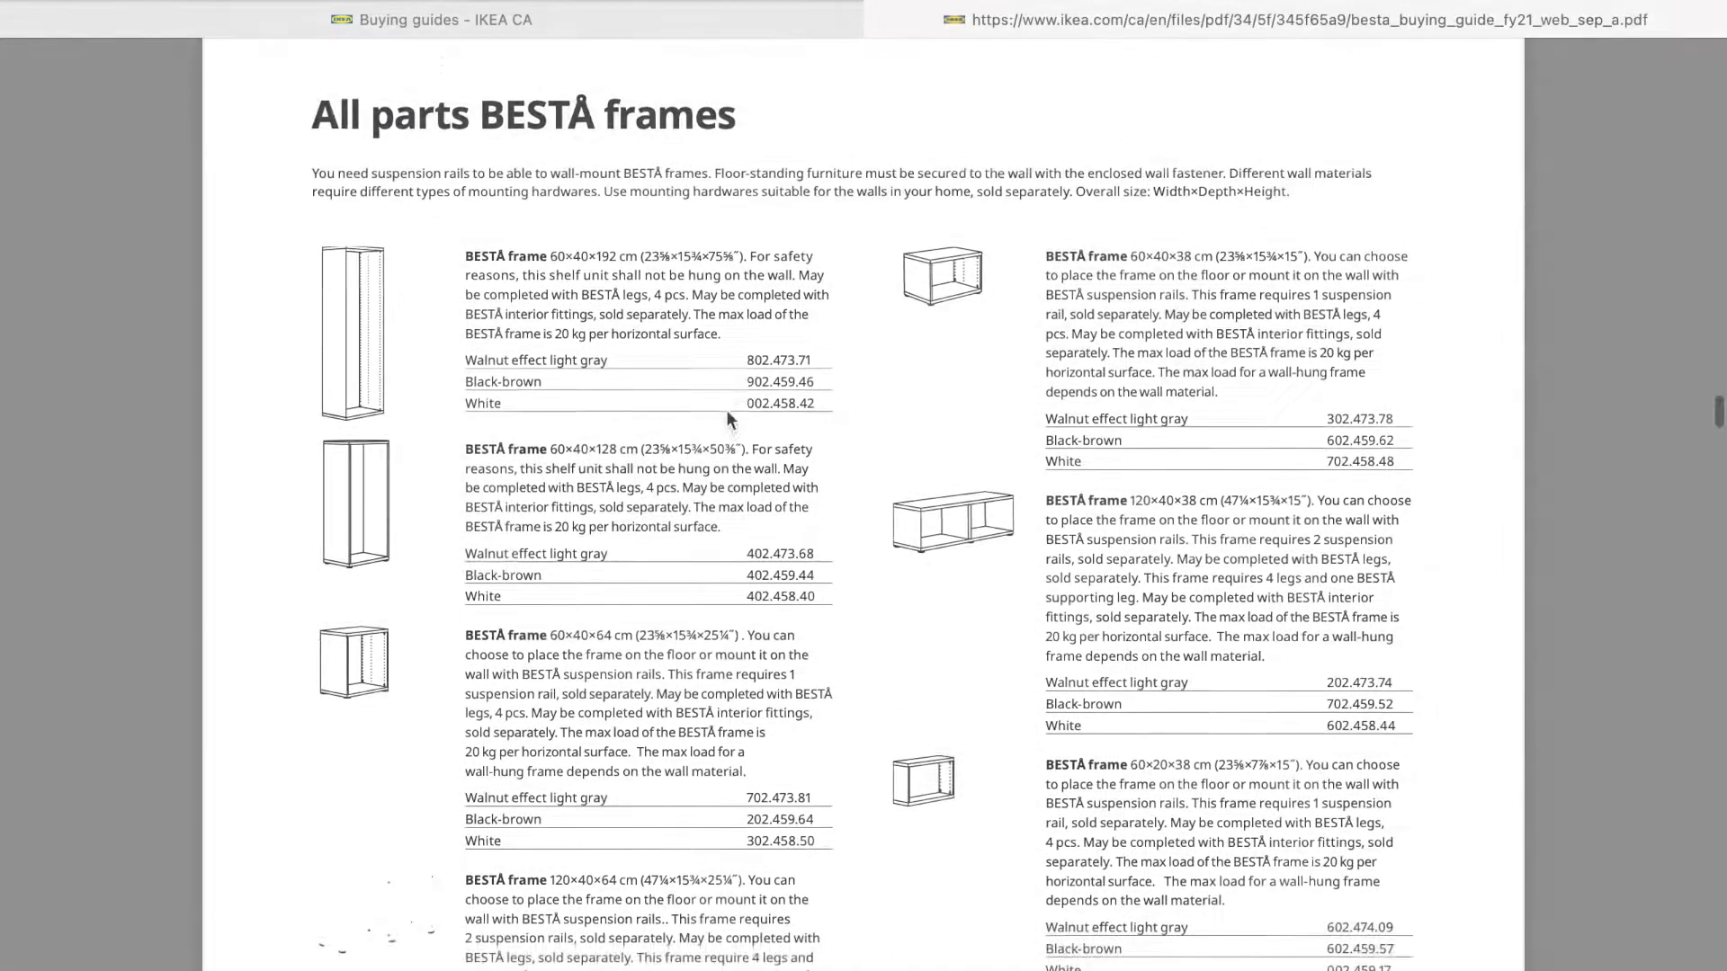
pyautogui.scroll(1, 726, 417)
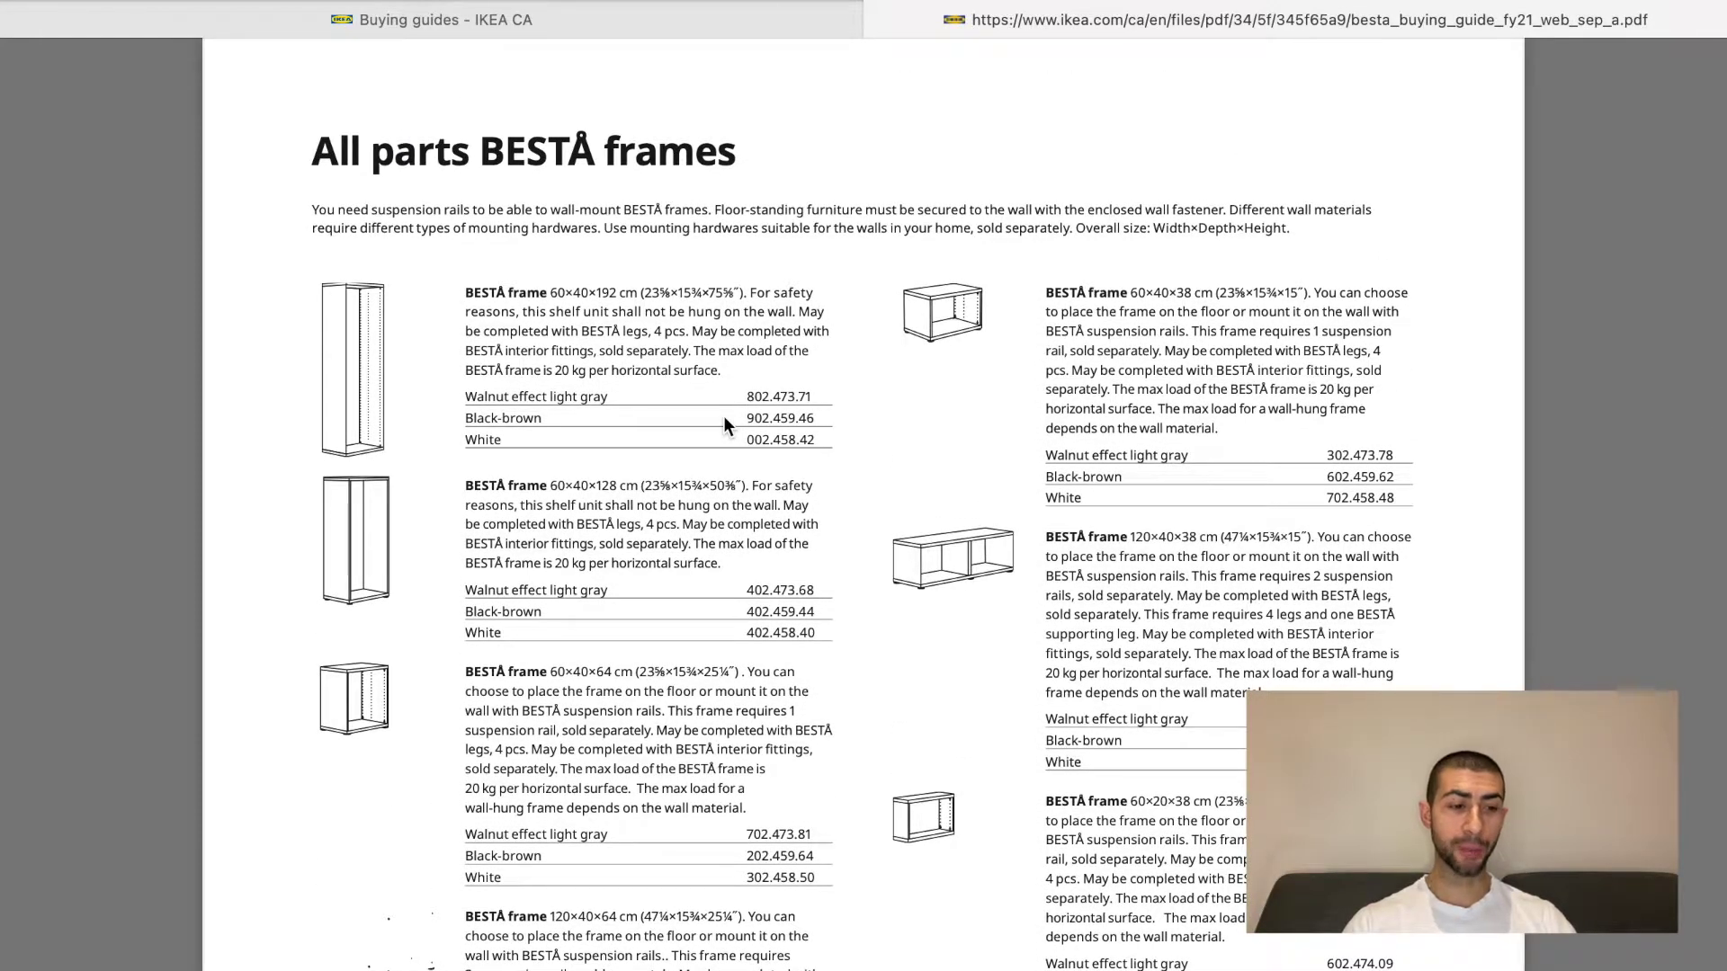
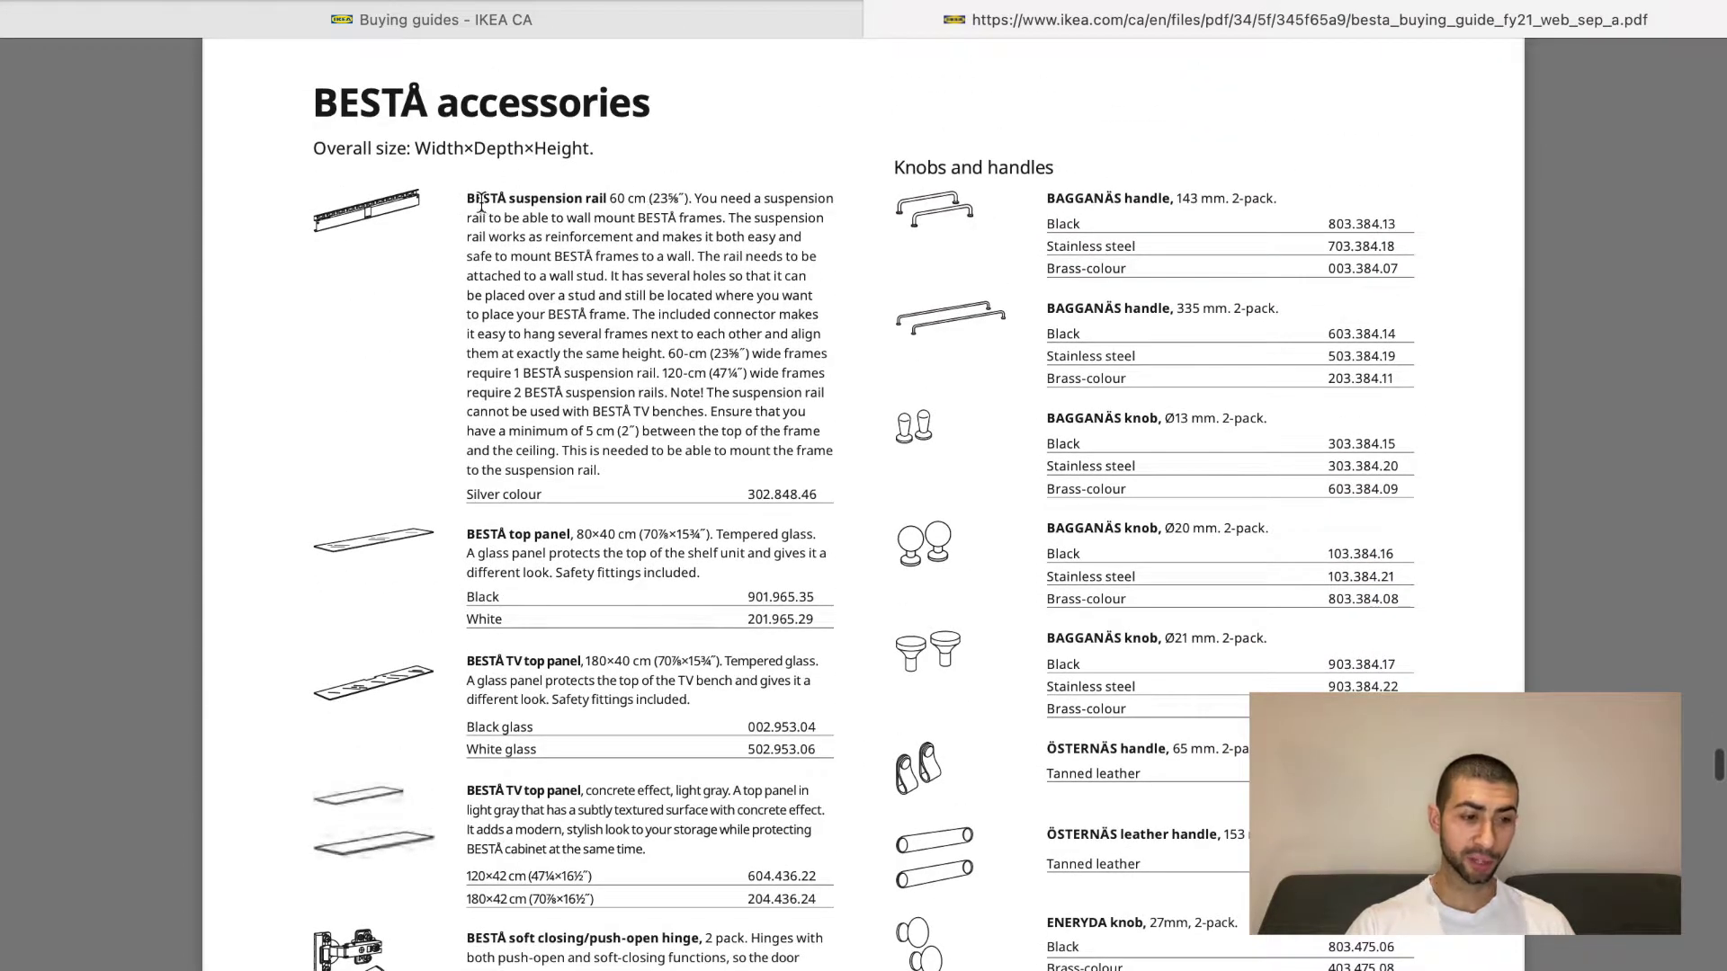
# Examine the guide's BESTÅ accessories page and the BESTÅ interiors page that follows it.
pyautogui.scroll(-5, 561, 222)
pyautogui.scroll(-1, 561, 222)
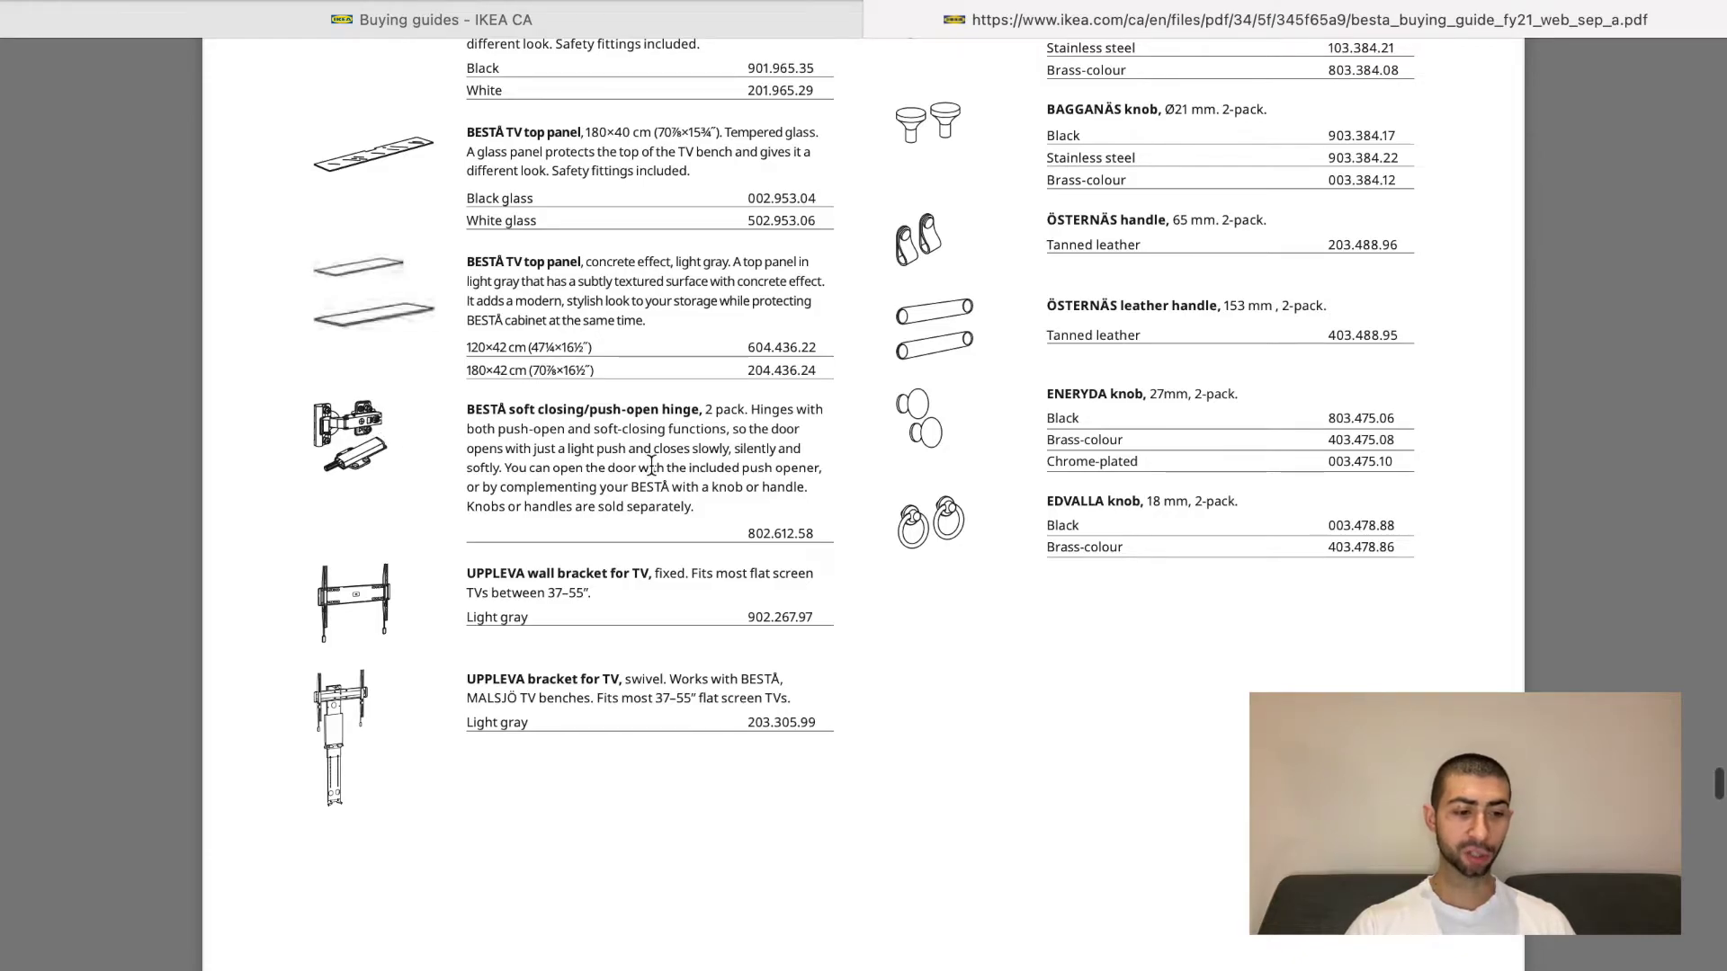
pyautogui.scroll(-13, 513, 648)
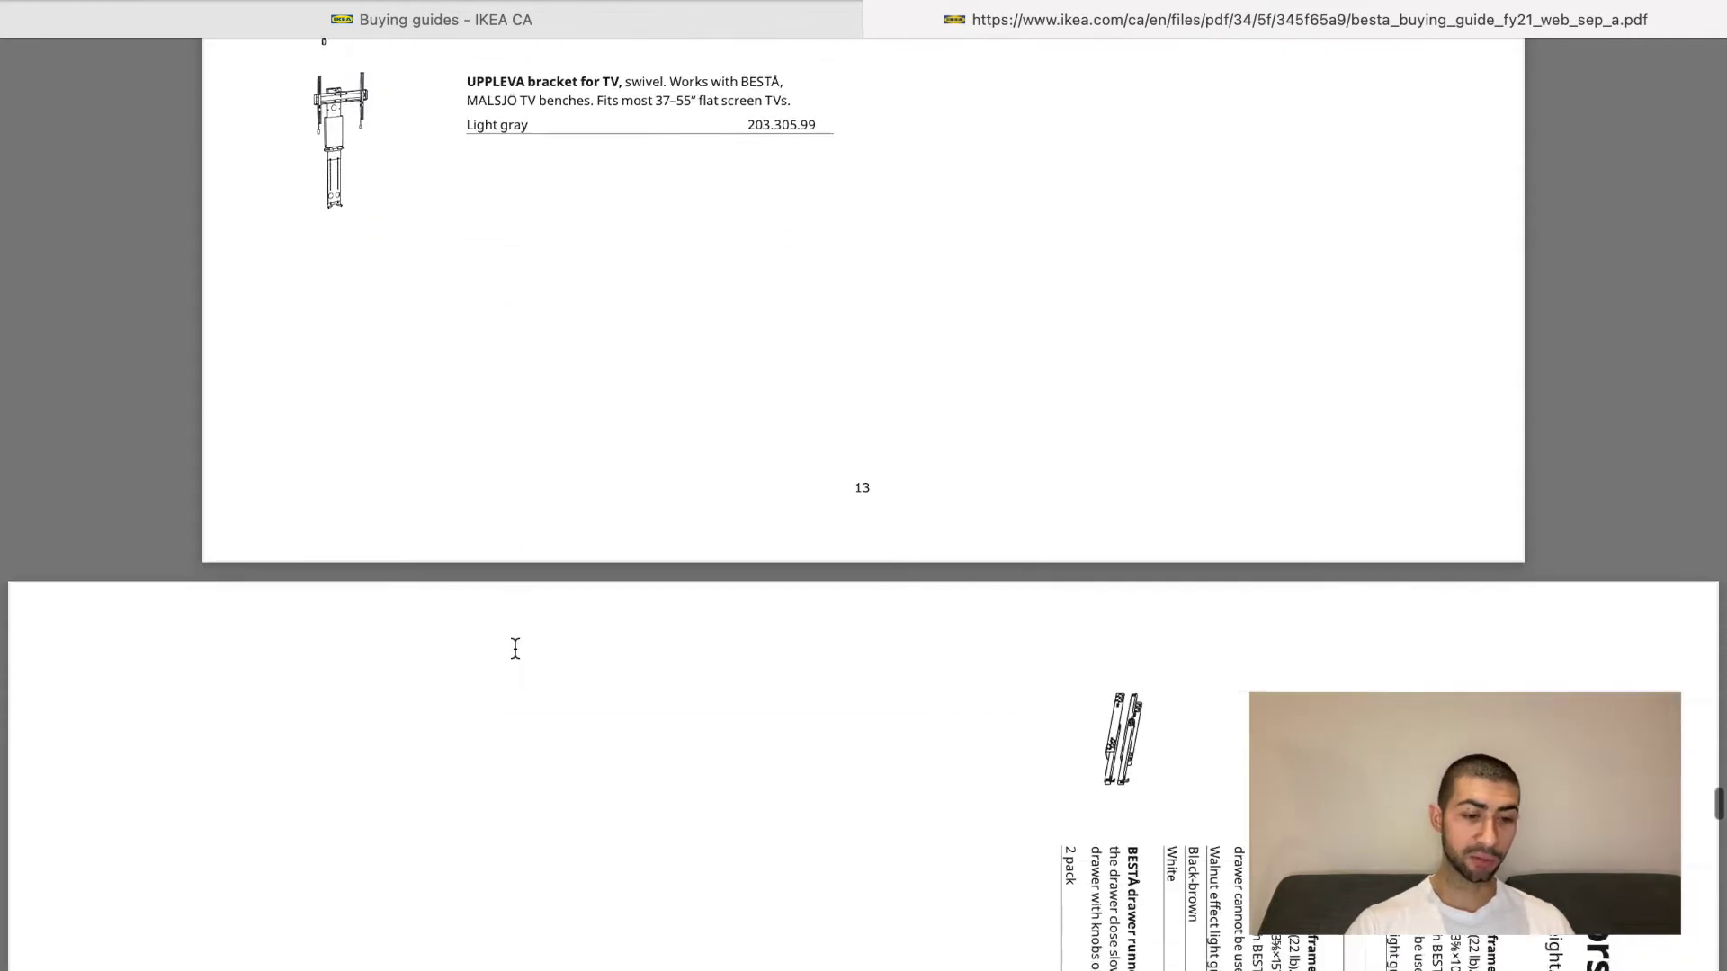
pyautogui.scroll(3, 511, 613)
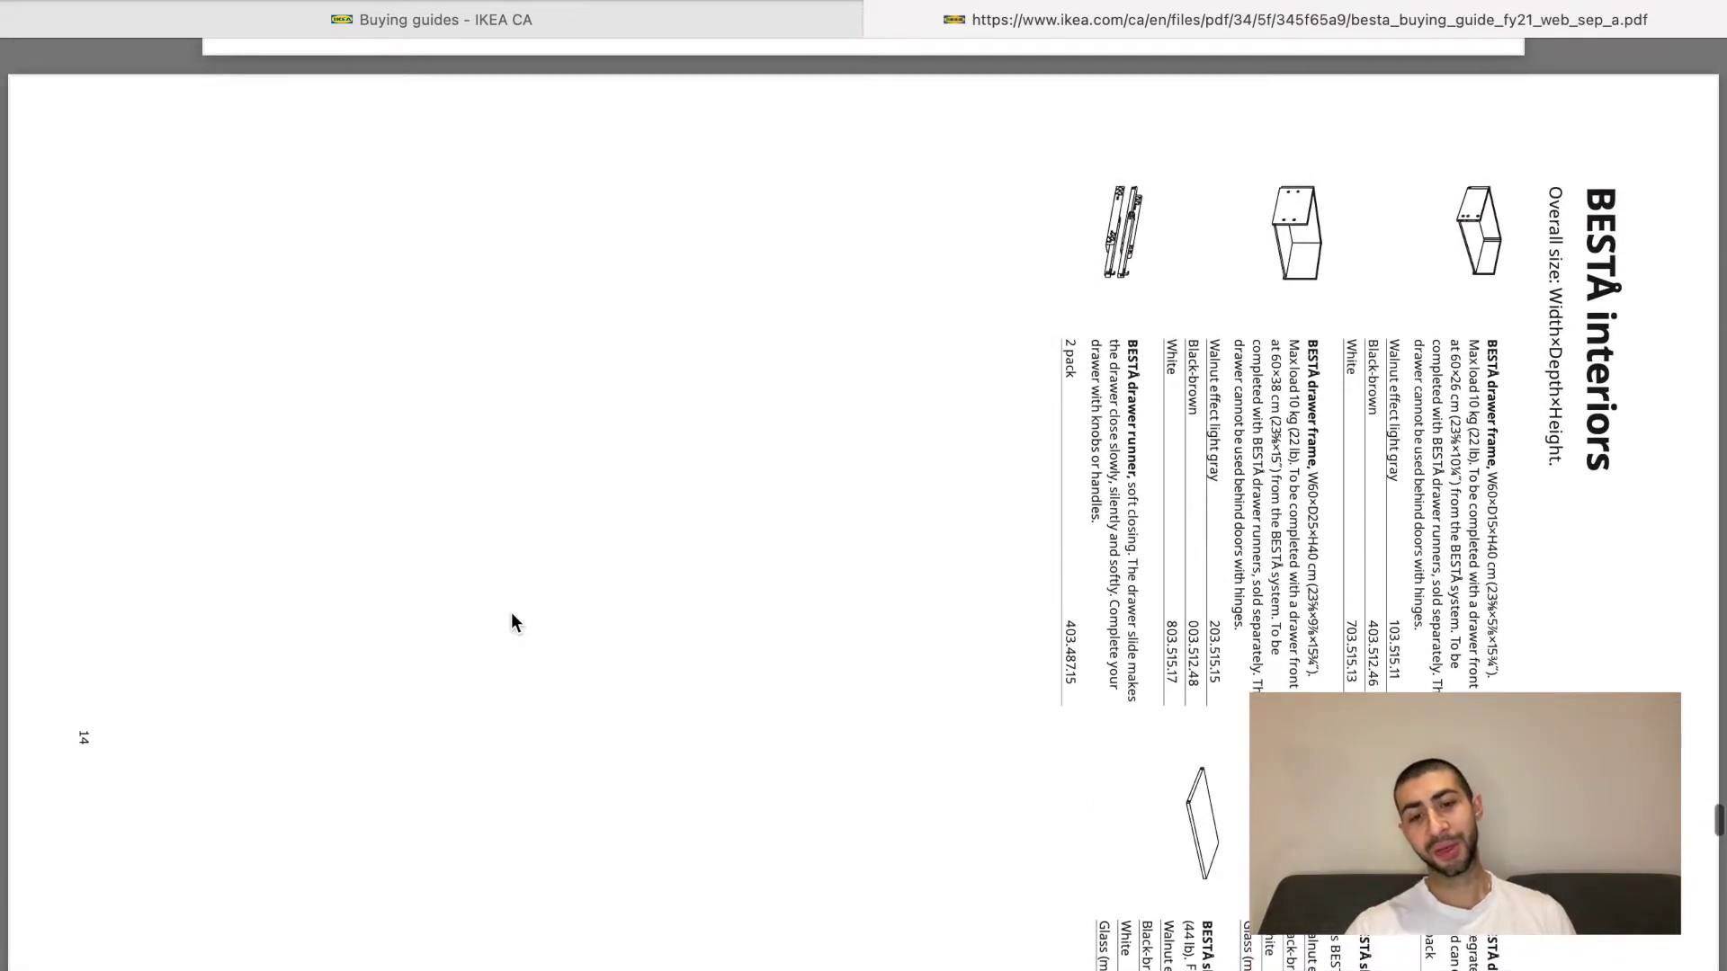
pyautogui.scroll(-1, 511, 620)
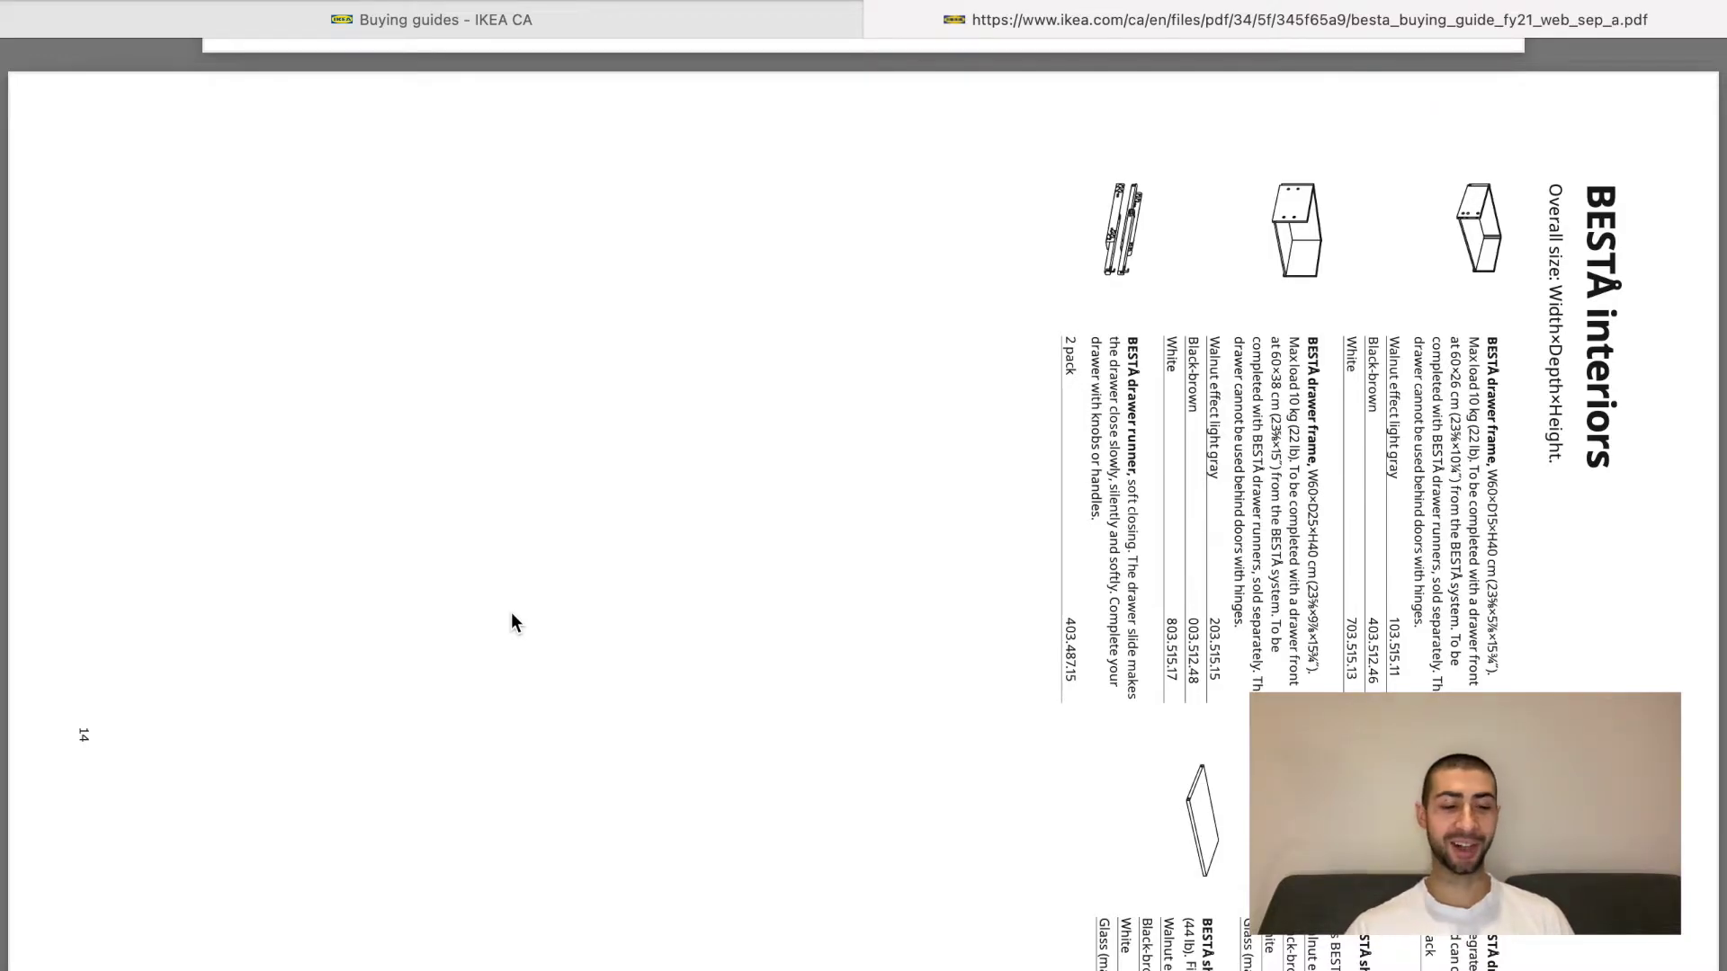
pyautogui.scroll(-3, 513, 622)
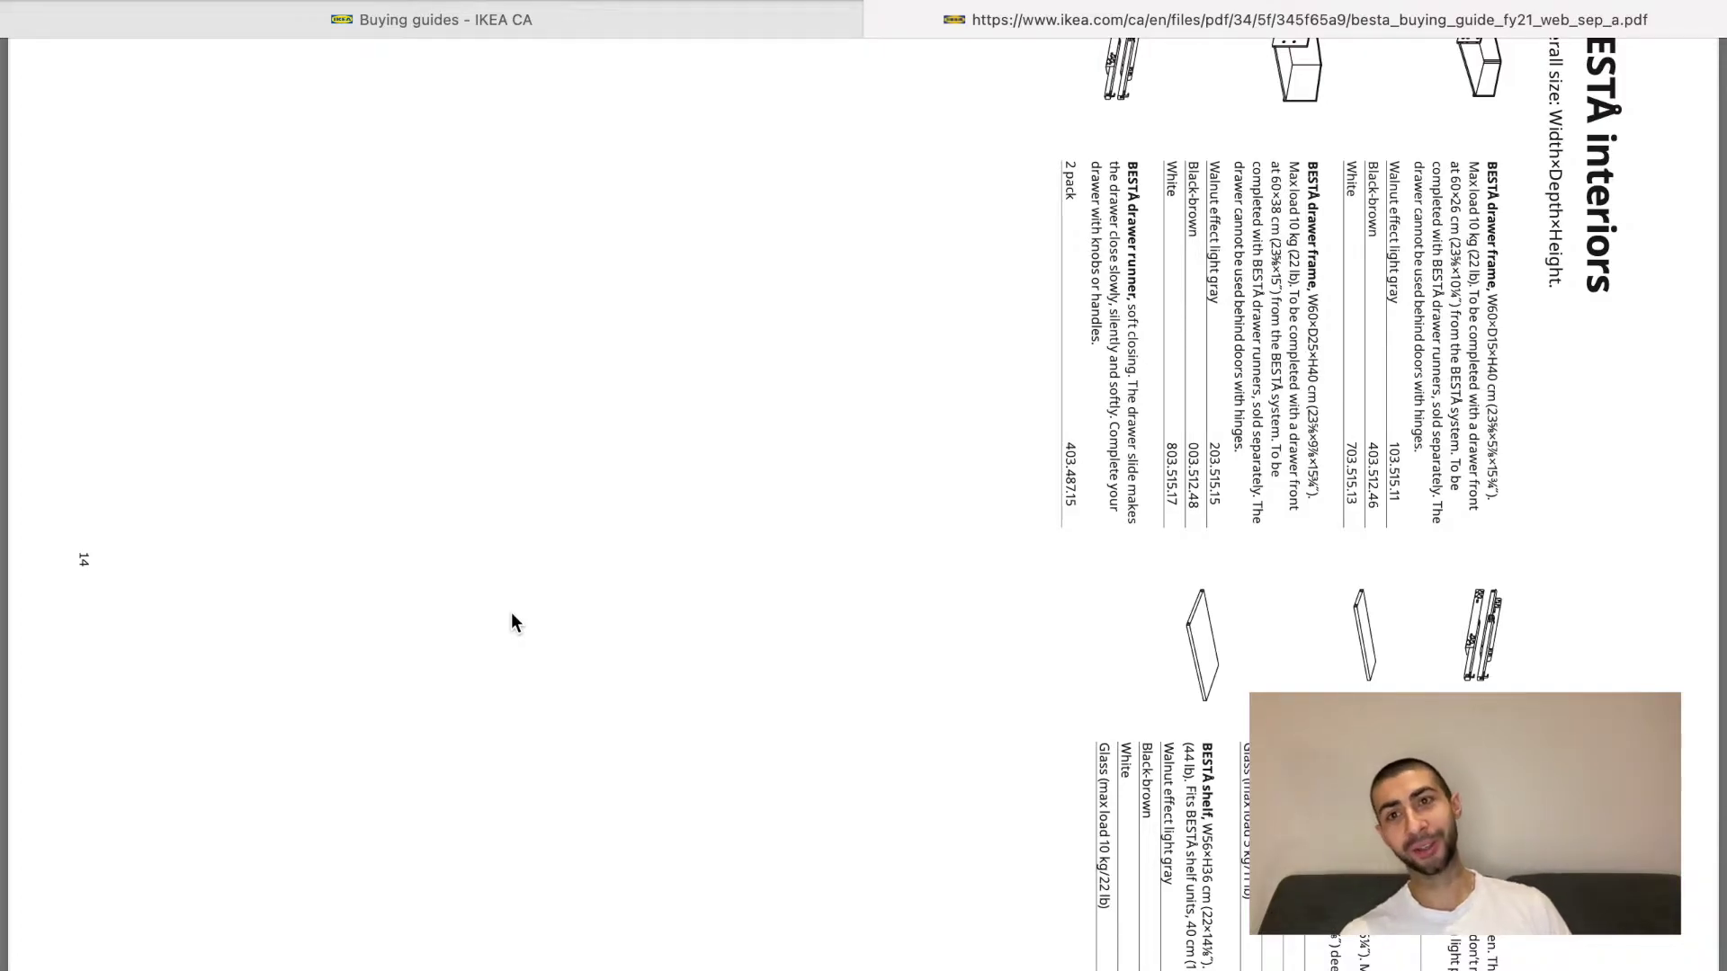
# Finish viewing the BESTÅ interiors page and close the buying guide PDF.
pyautogui.scroll(2, 511, 620)
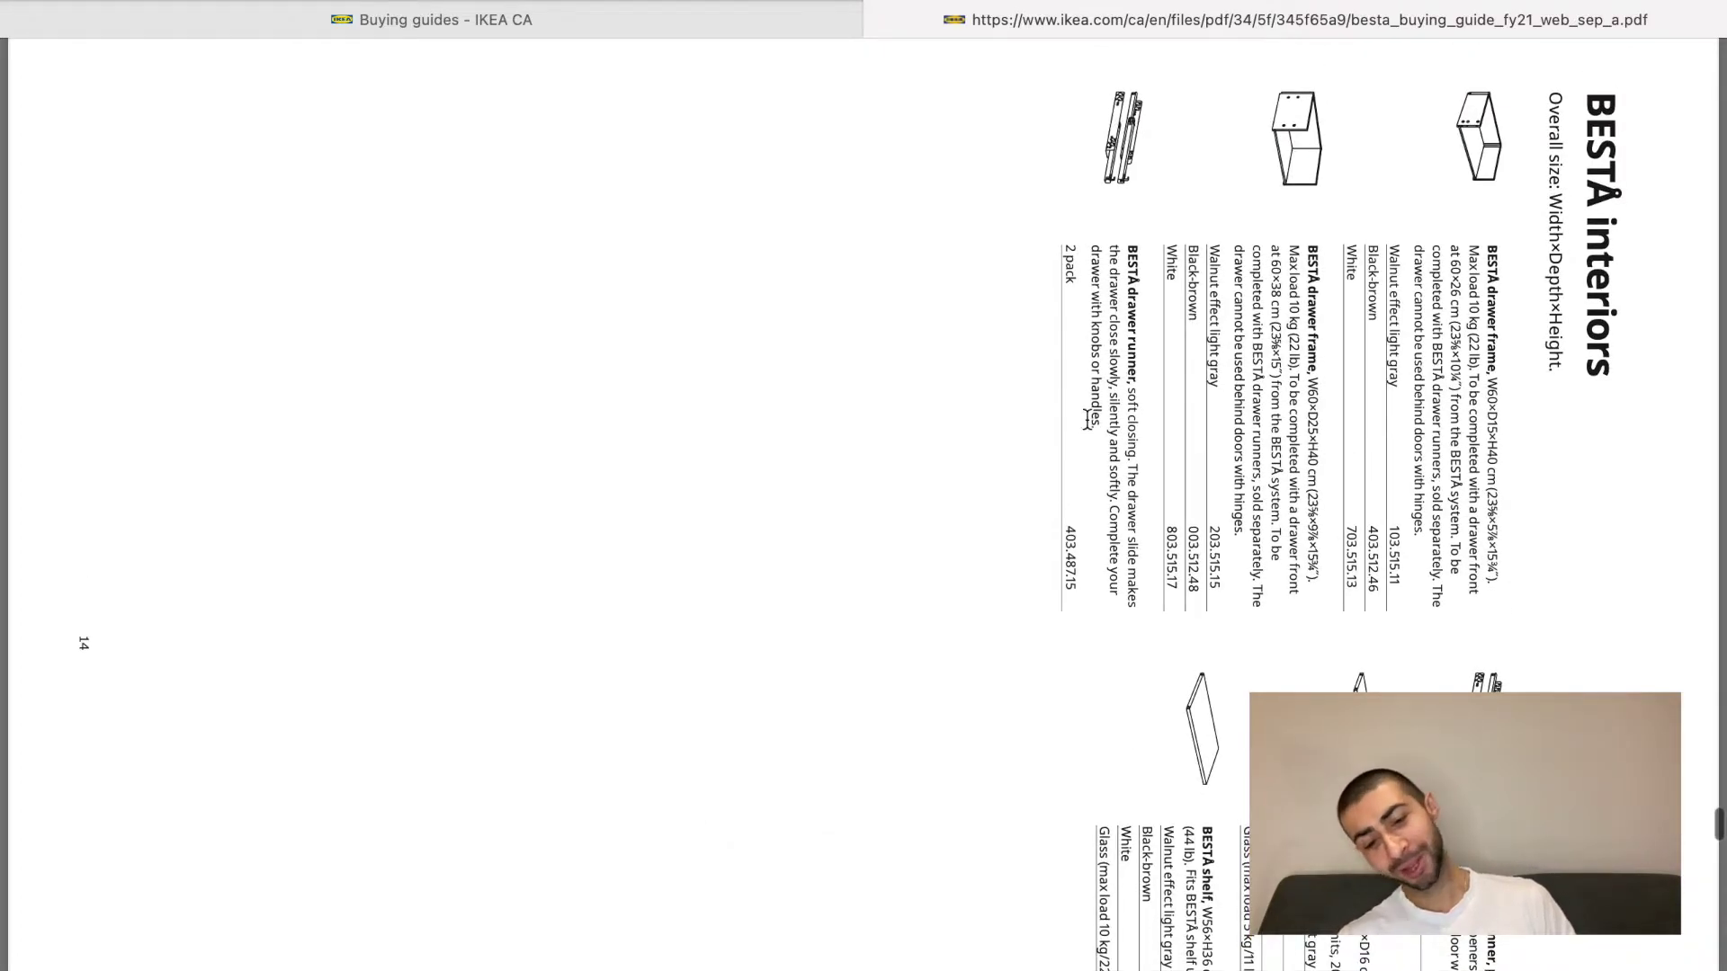
pyautogui.scroll(-3, 1105, 381)
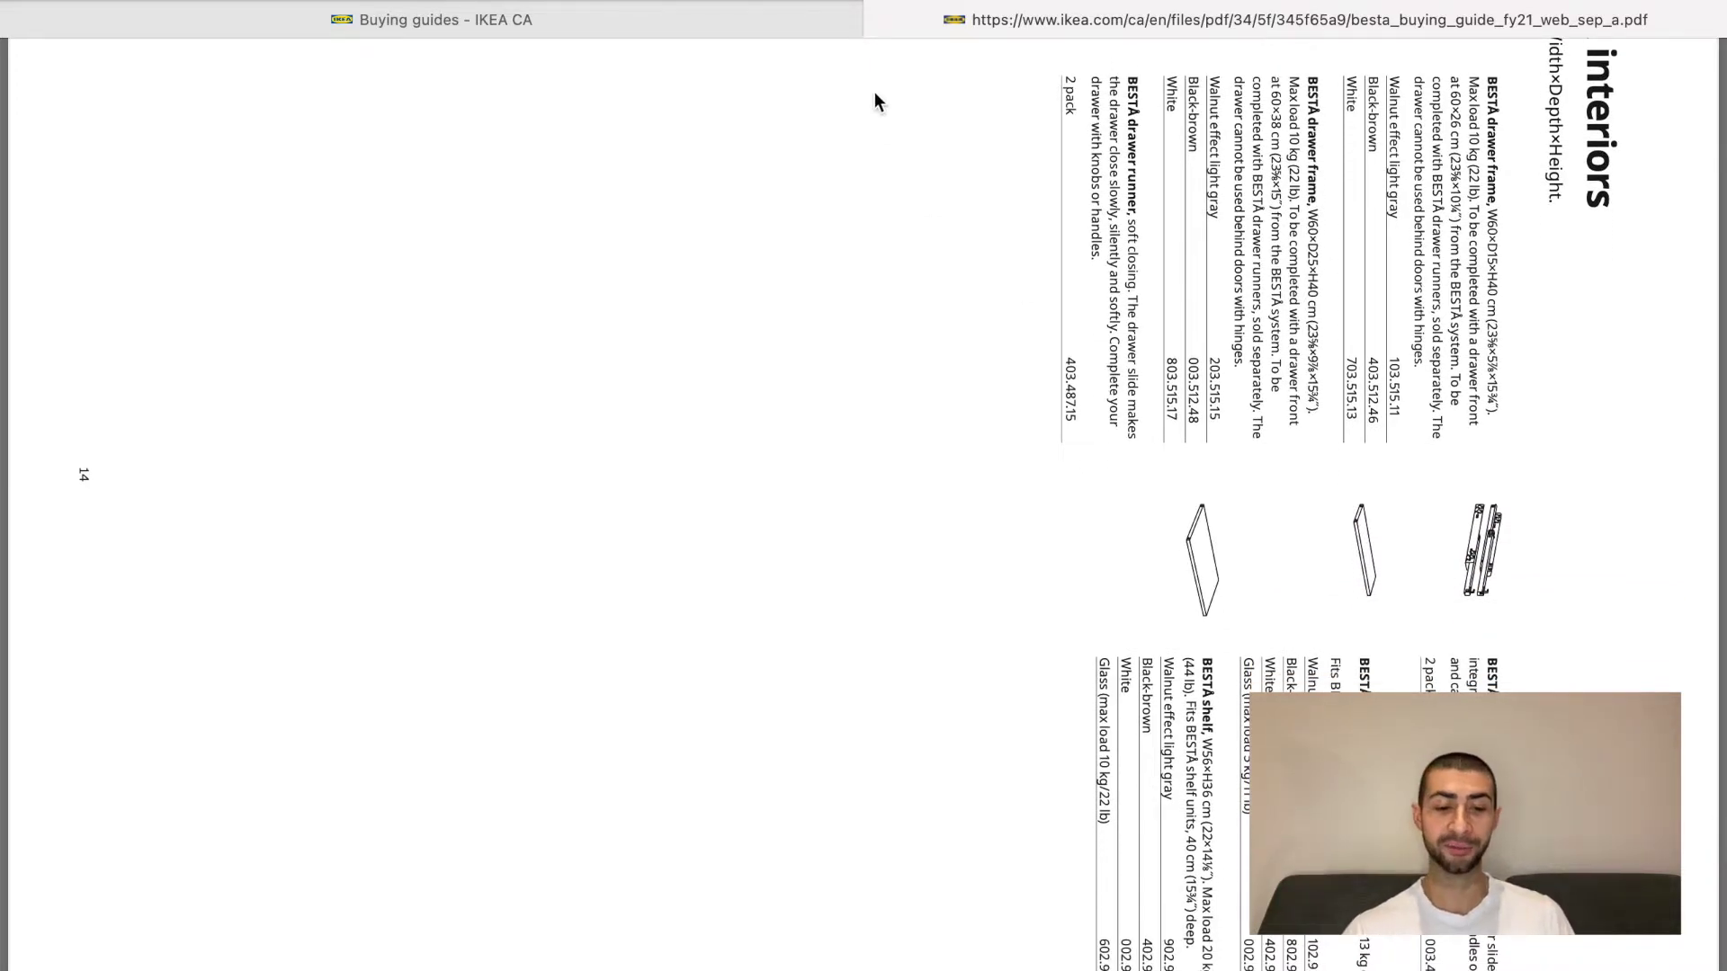
pyautogui.click(877, 29)
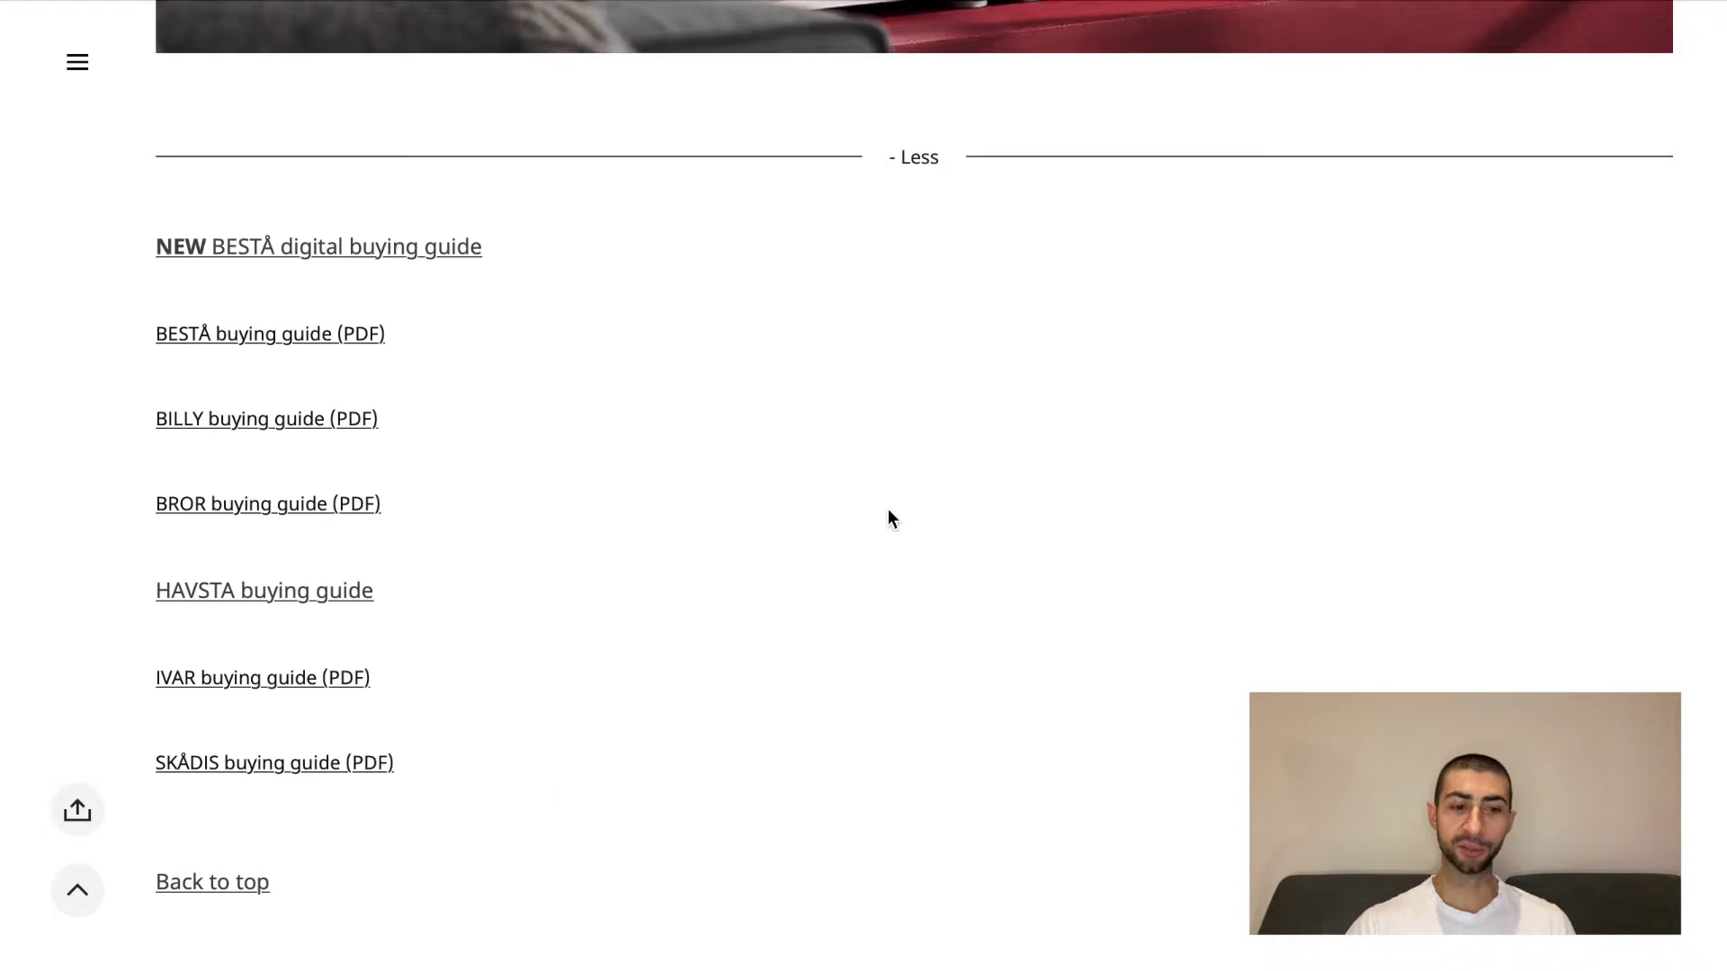
# Return to the IKEA home page and open IKEA Planners from the Shop & Learn links.
pyautogui.scroll(10, 889, 511)
pyautogui.click(208, 81)
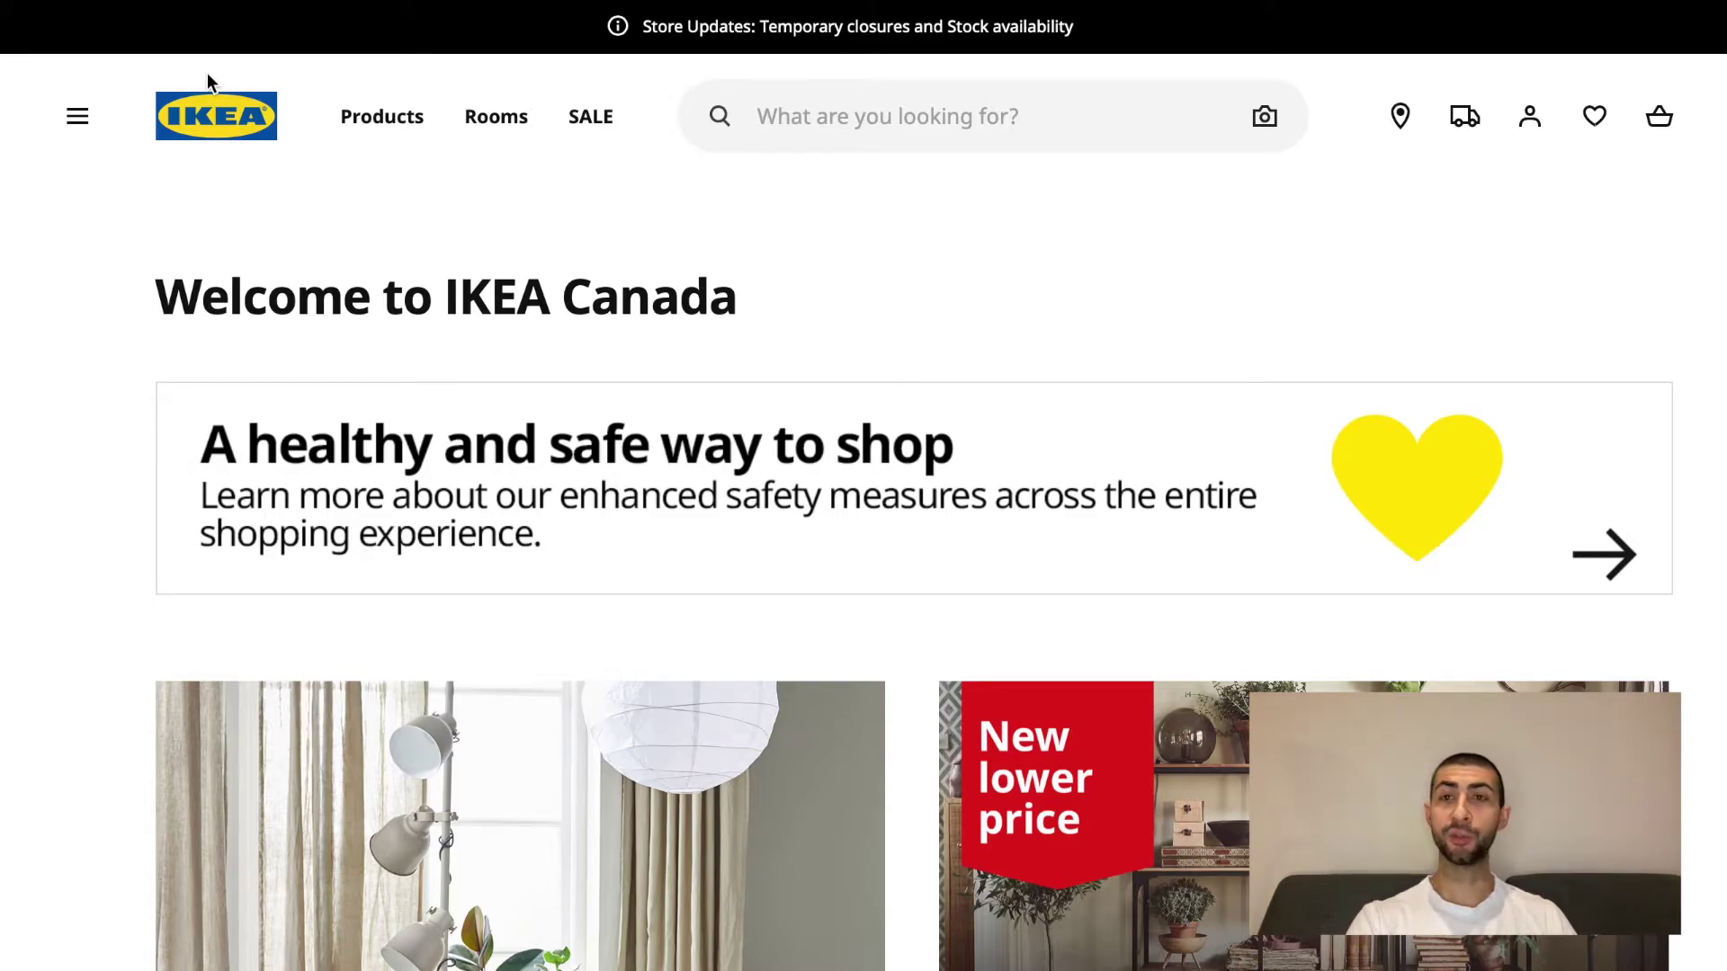
pyautogui.scroll(-20, 713, 570)
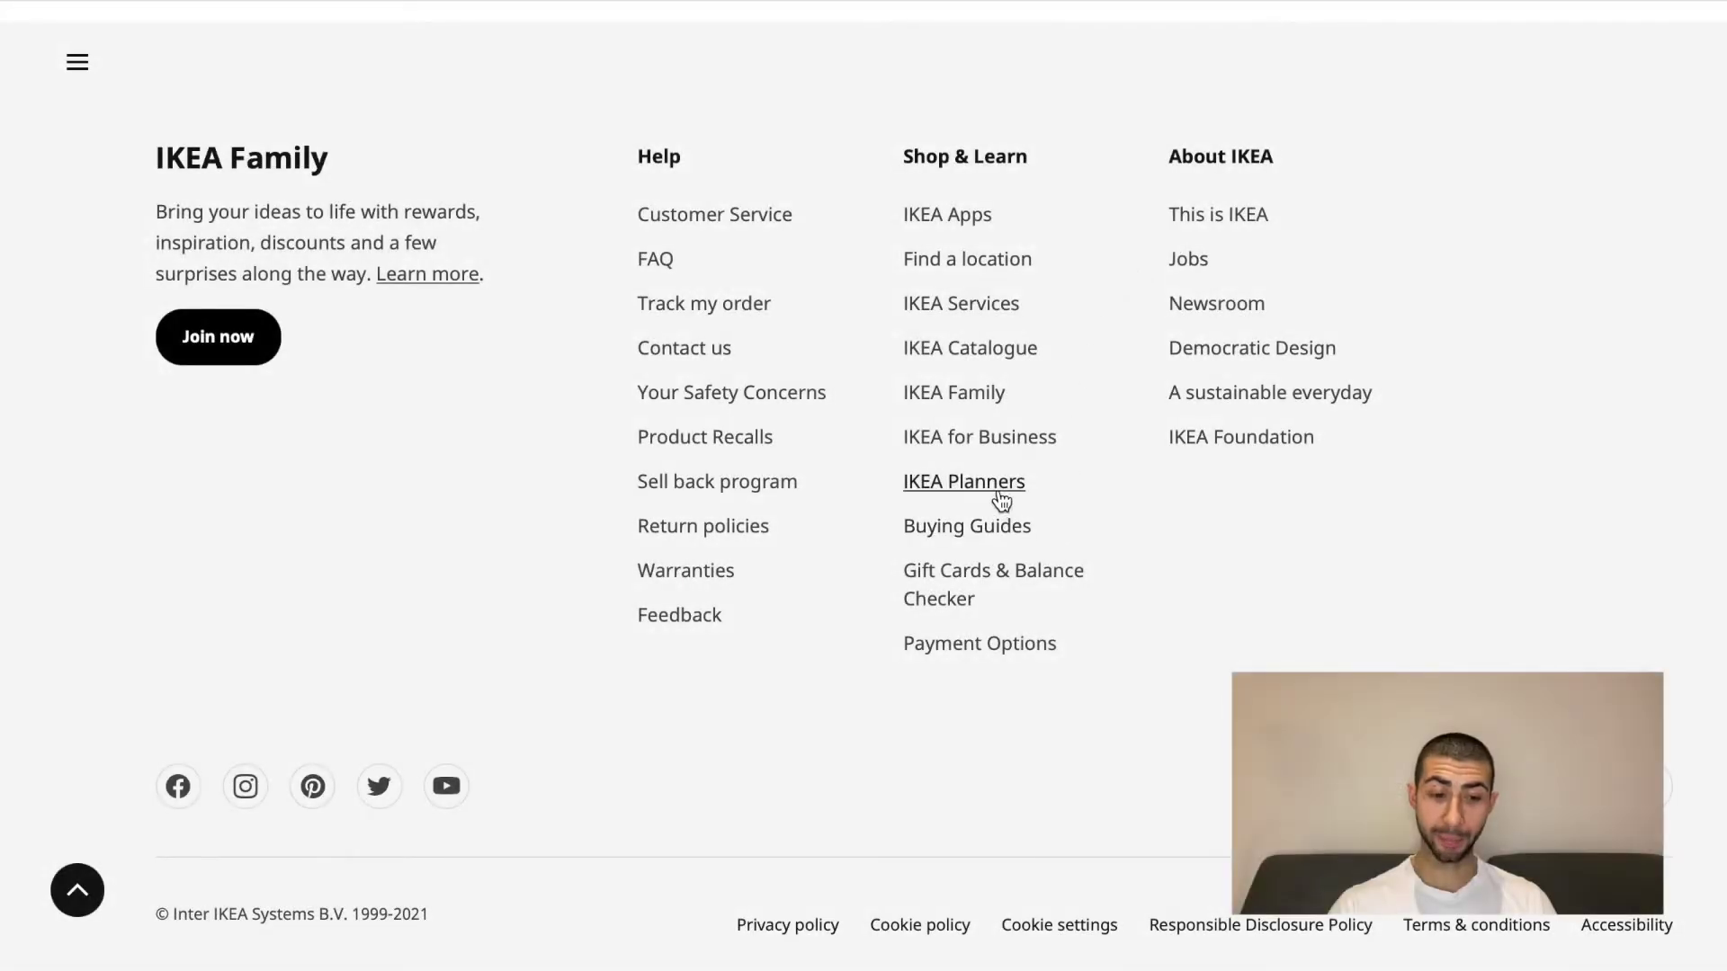
pyautogui.click(998, 495)
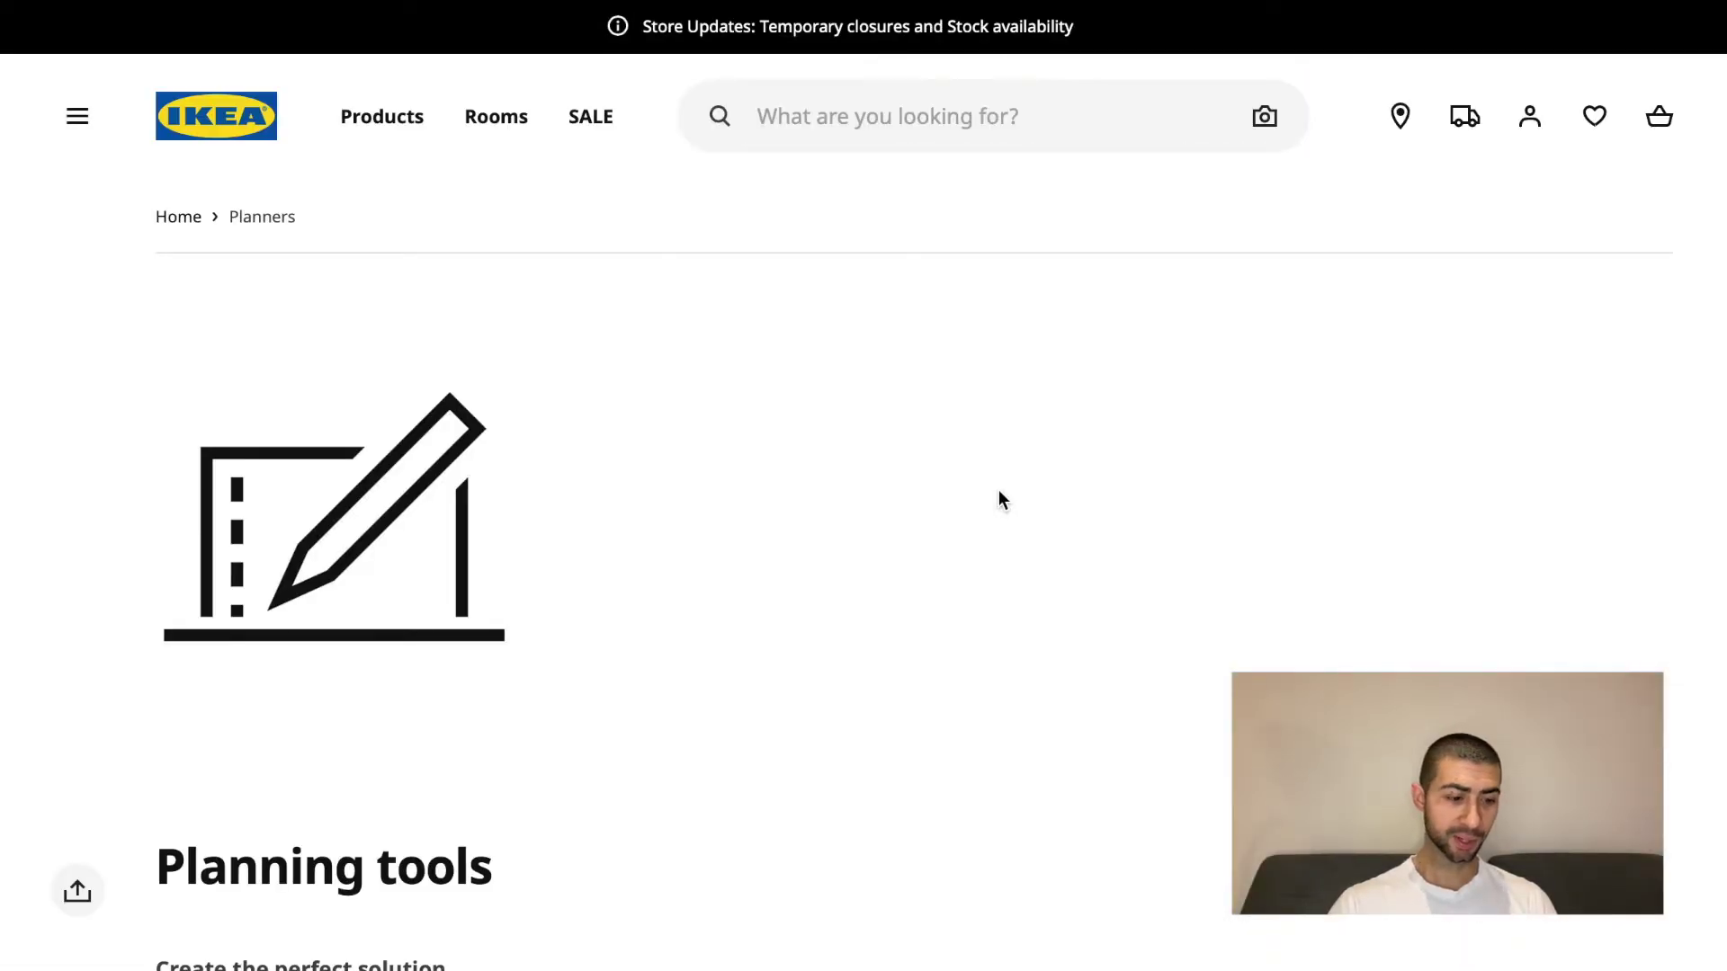
# Go to the Storage section of the planning tools and open the BESTÅ planner.
pyautogui.scroll(-2, 655, 613)
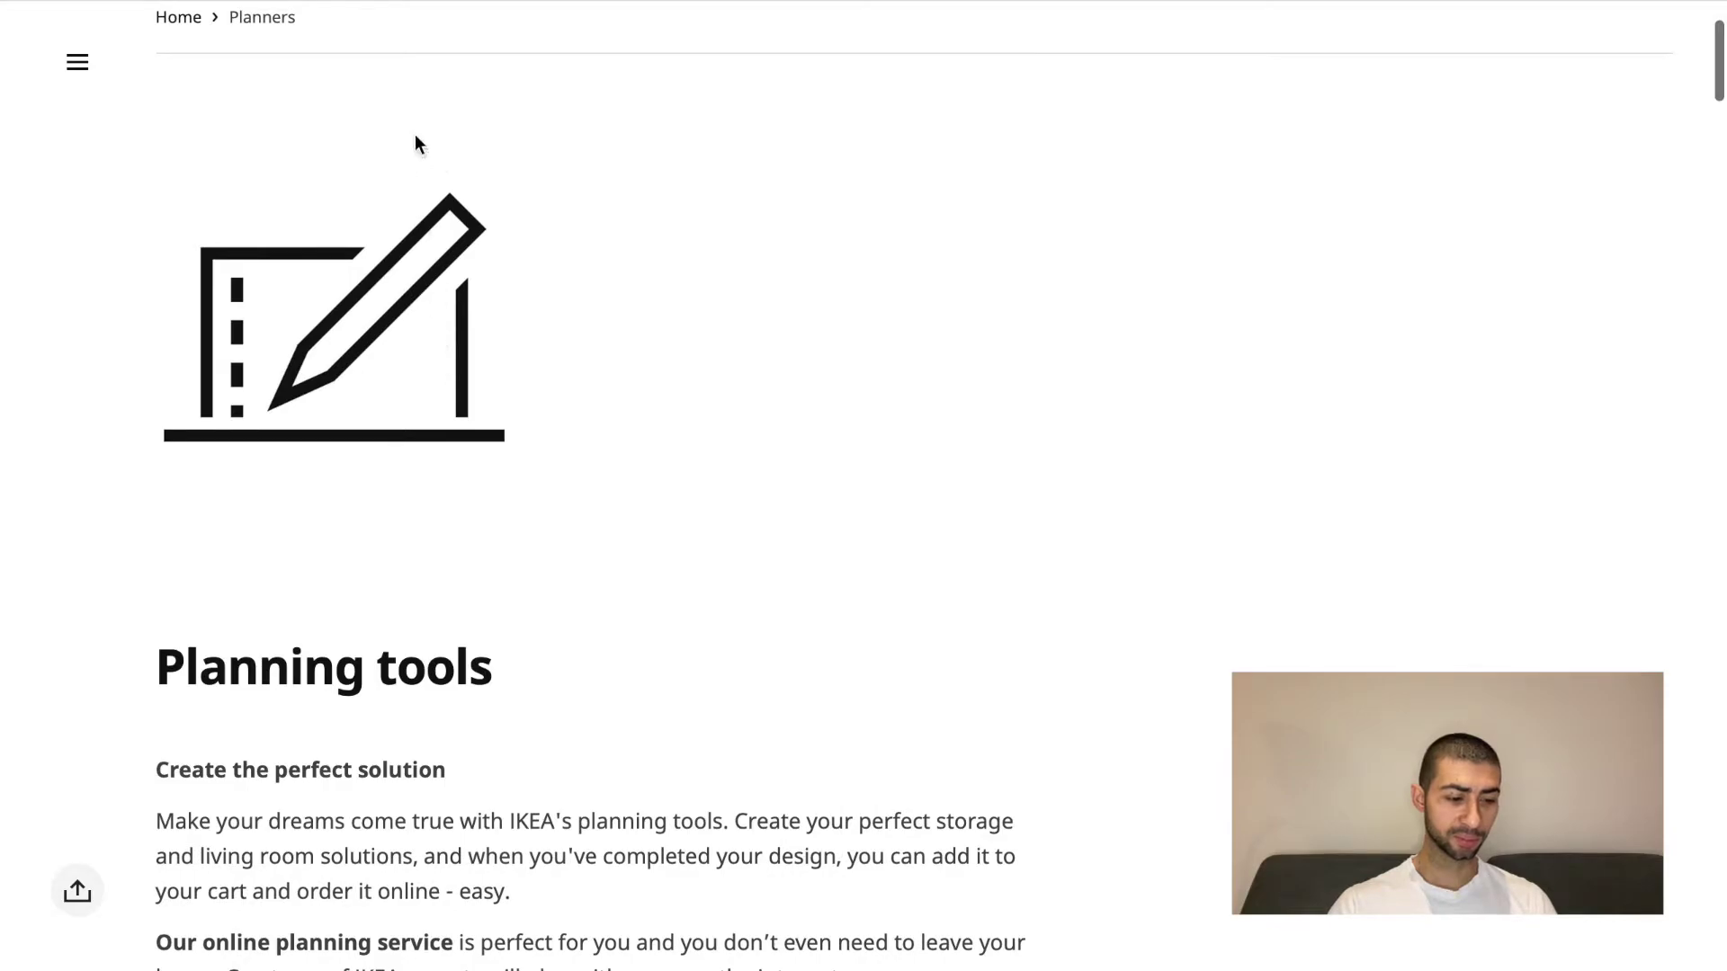
pyautogui.scroll(-8, 511, 567)
pyautogui.rightClick(514, 587)
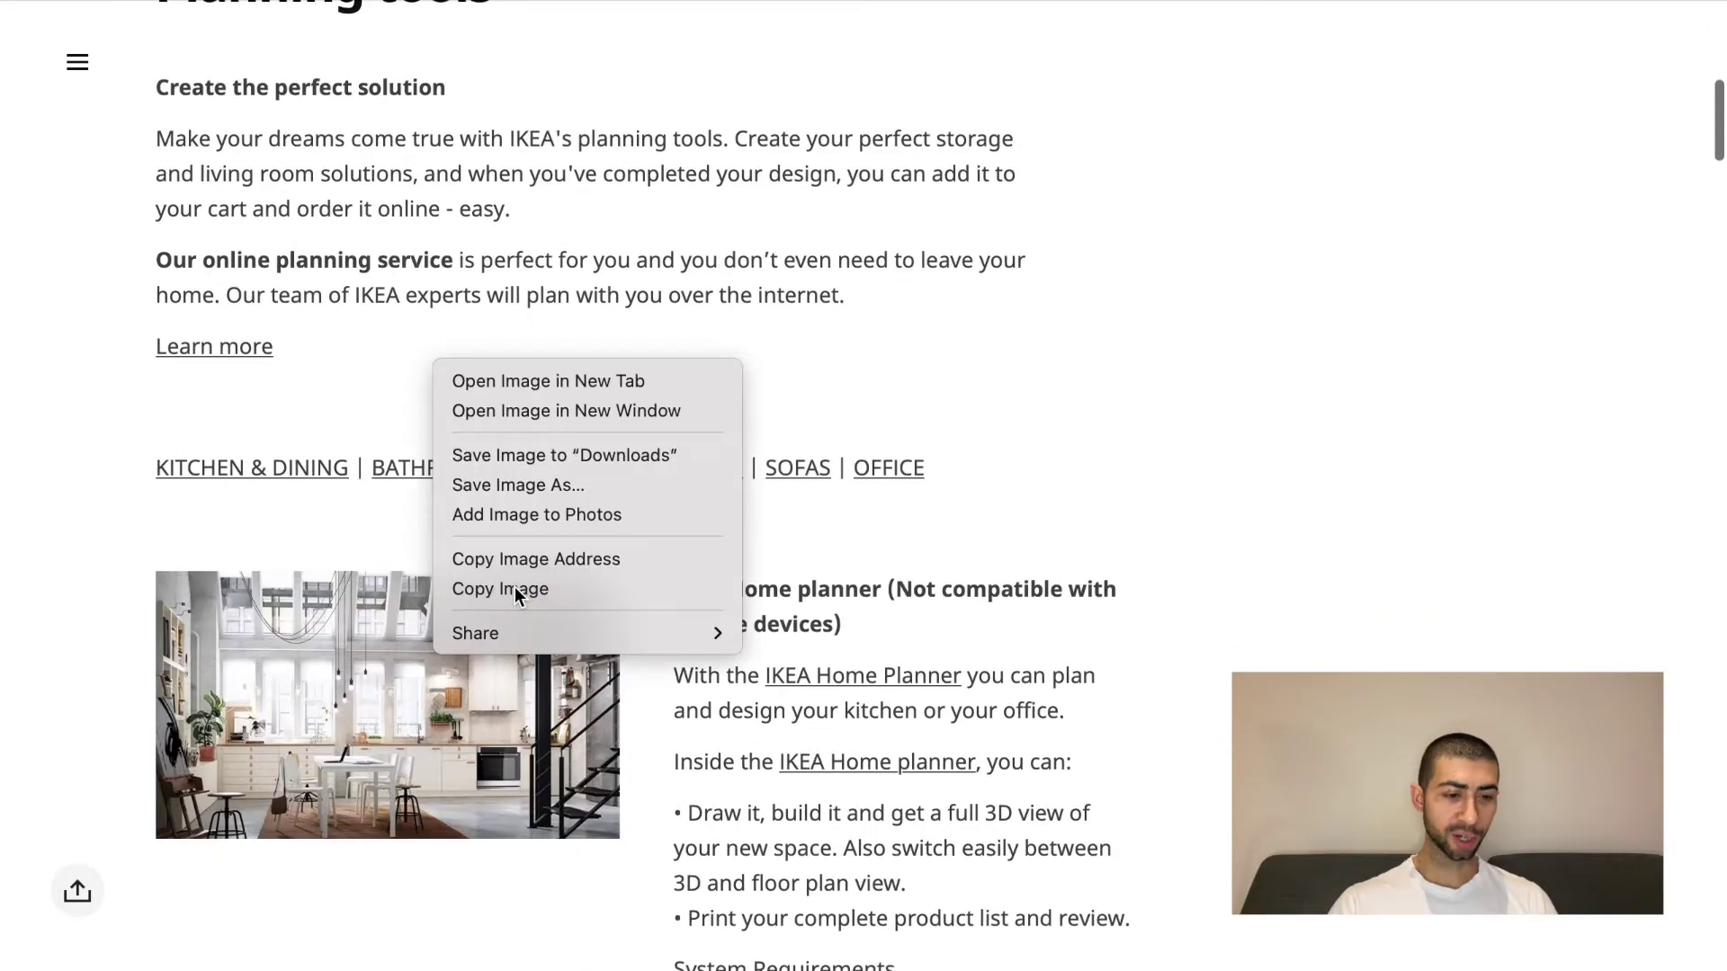
pyautogui.click(1164, 320)
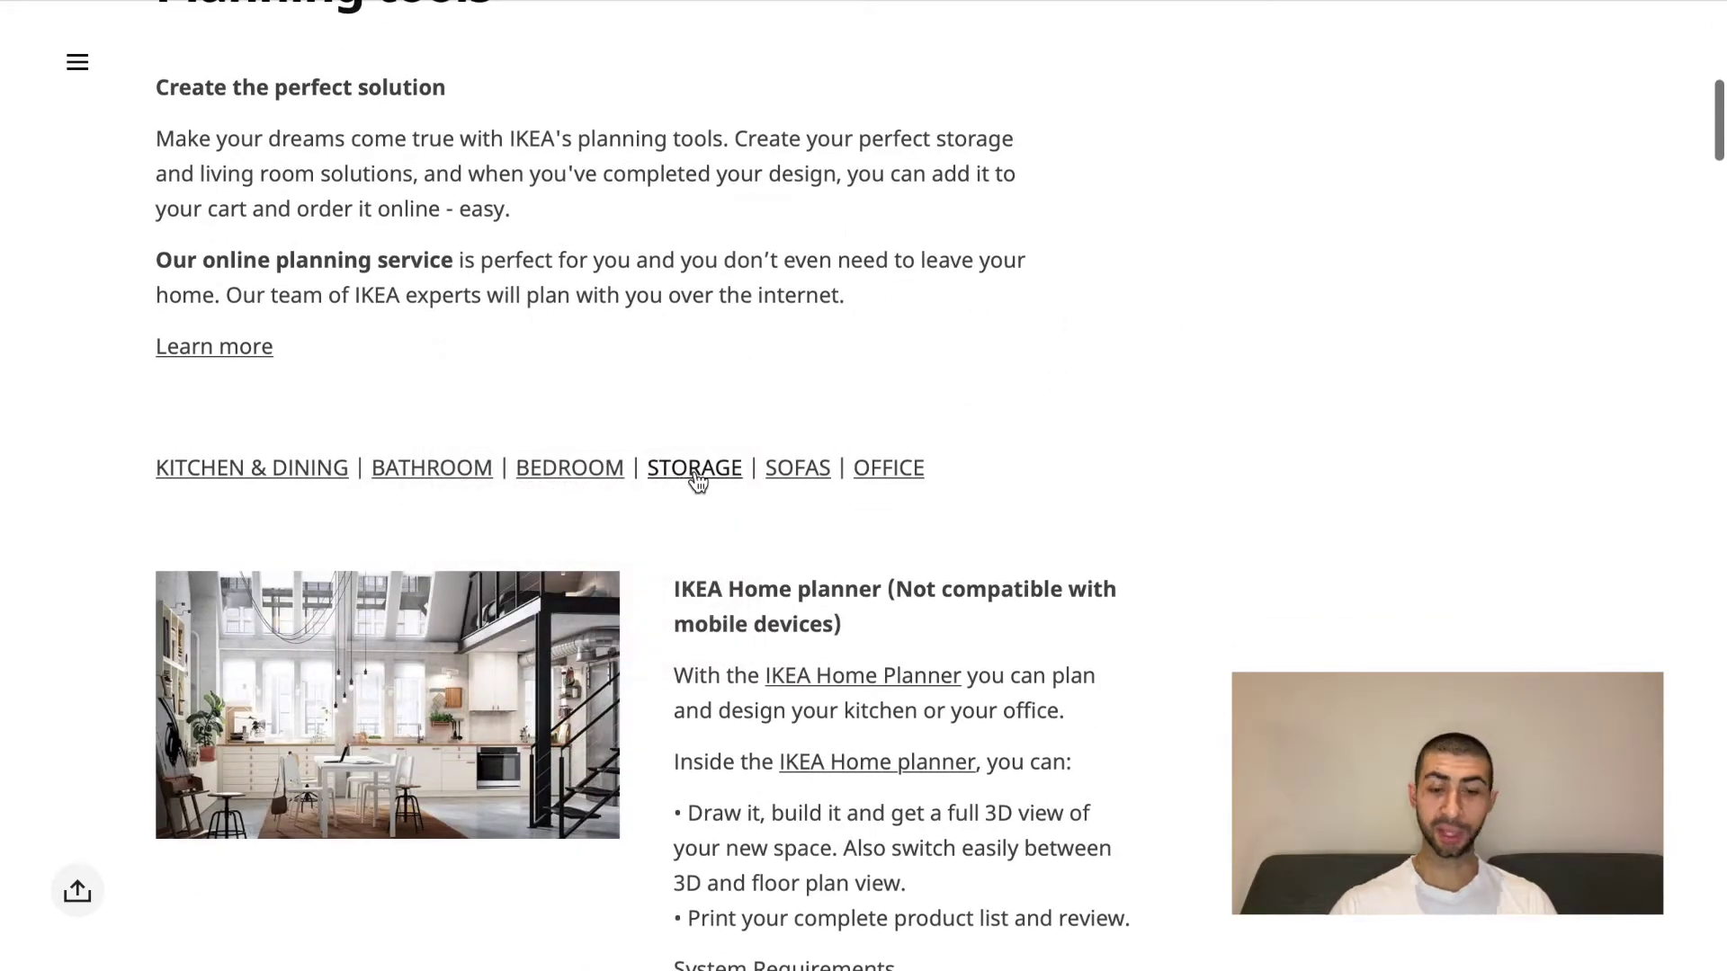
pyautogui.click(698, 474)
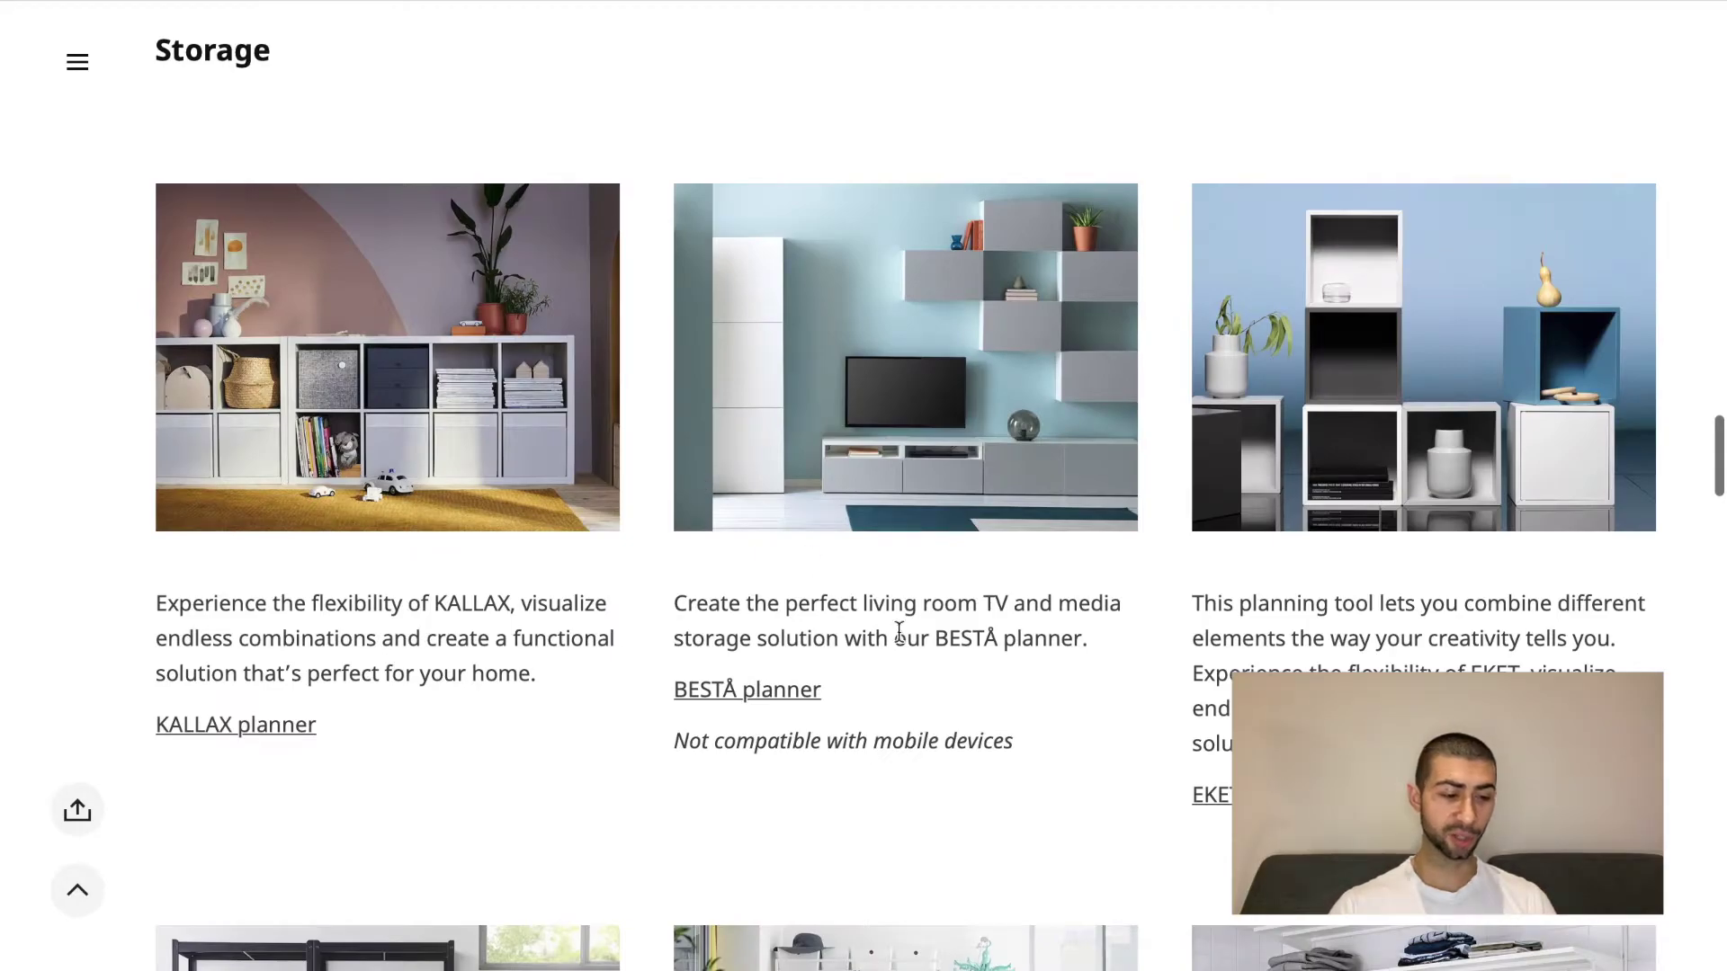
pyautogui.click(749, 691)
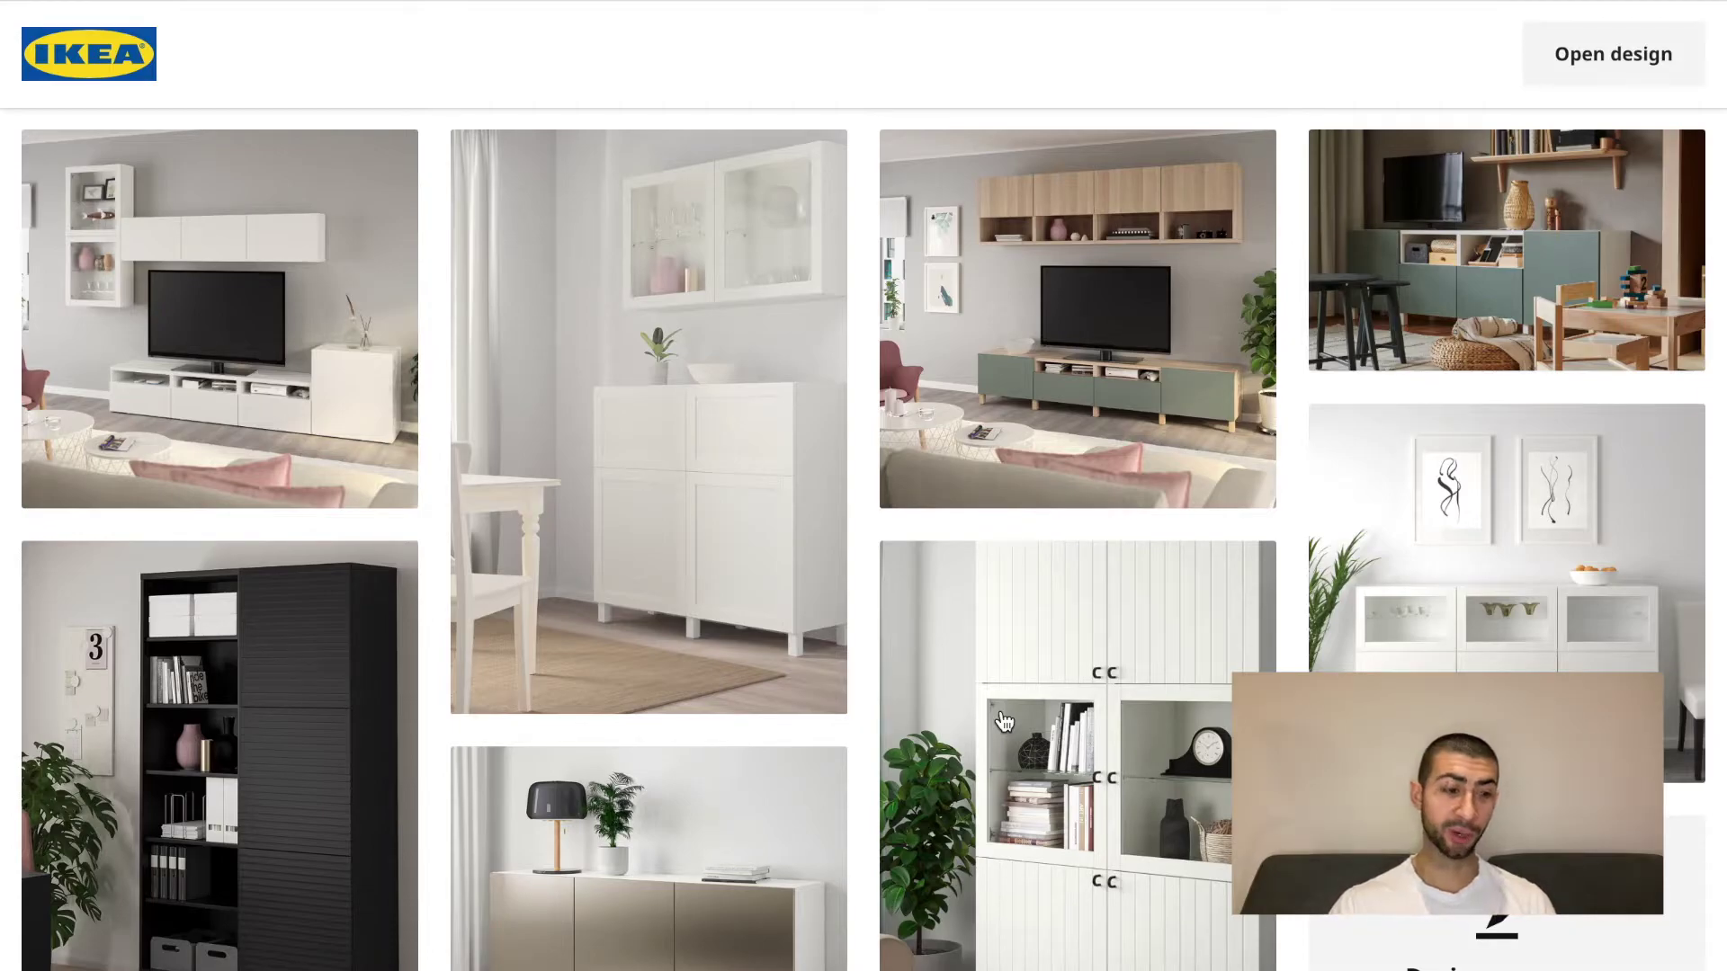
# Load the white TV combination with glass-door wall cabinets from the gallery and finalise it to reach its design summary.
pyautogui.click(250, 318)
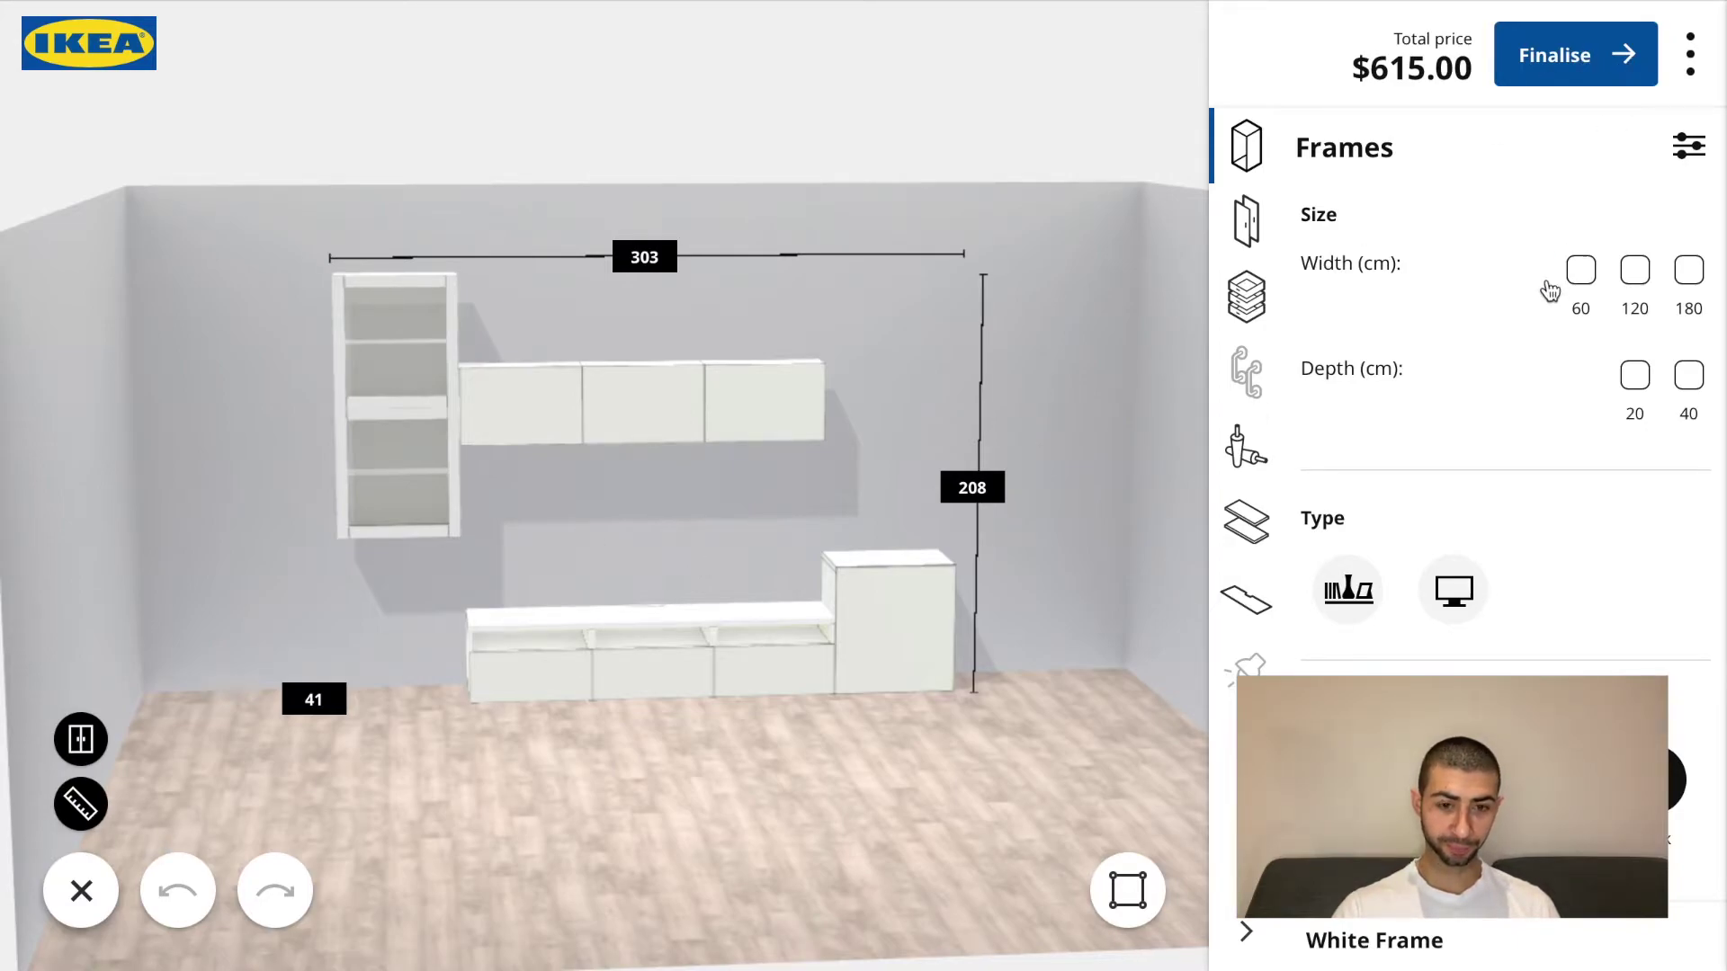
pyautogui.click(1601, 65)
pyautogui.click(1603, 63)
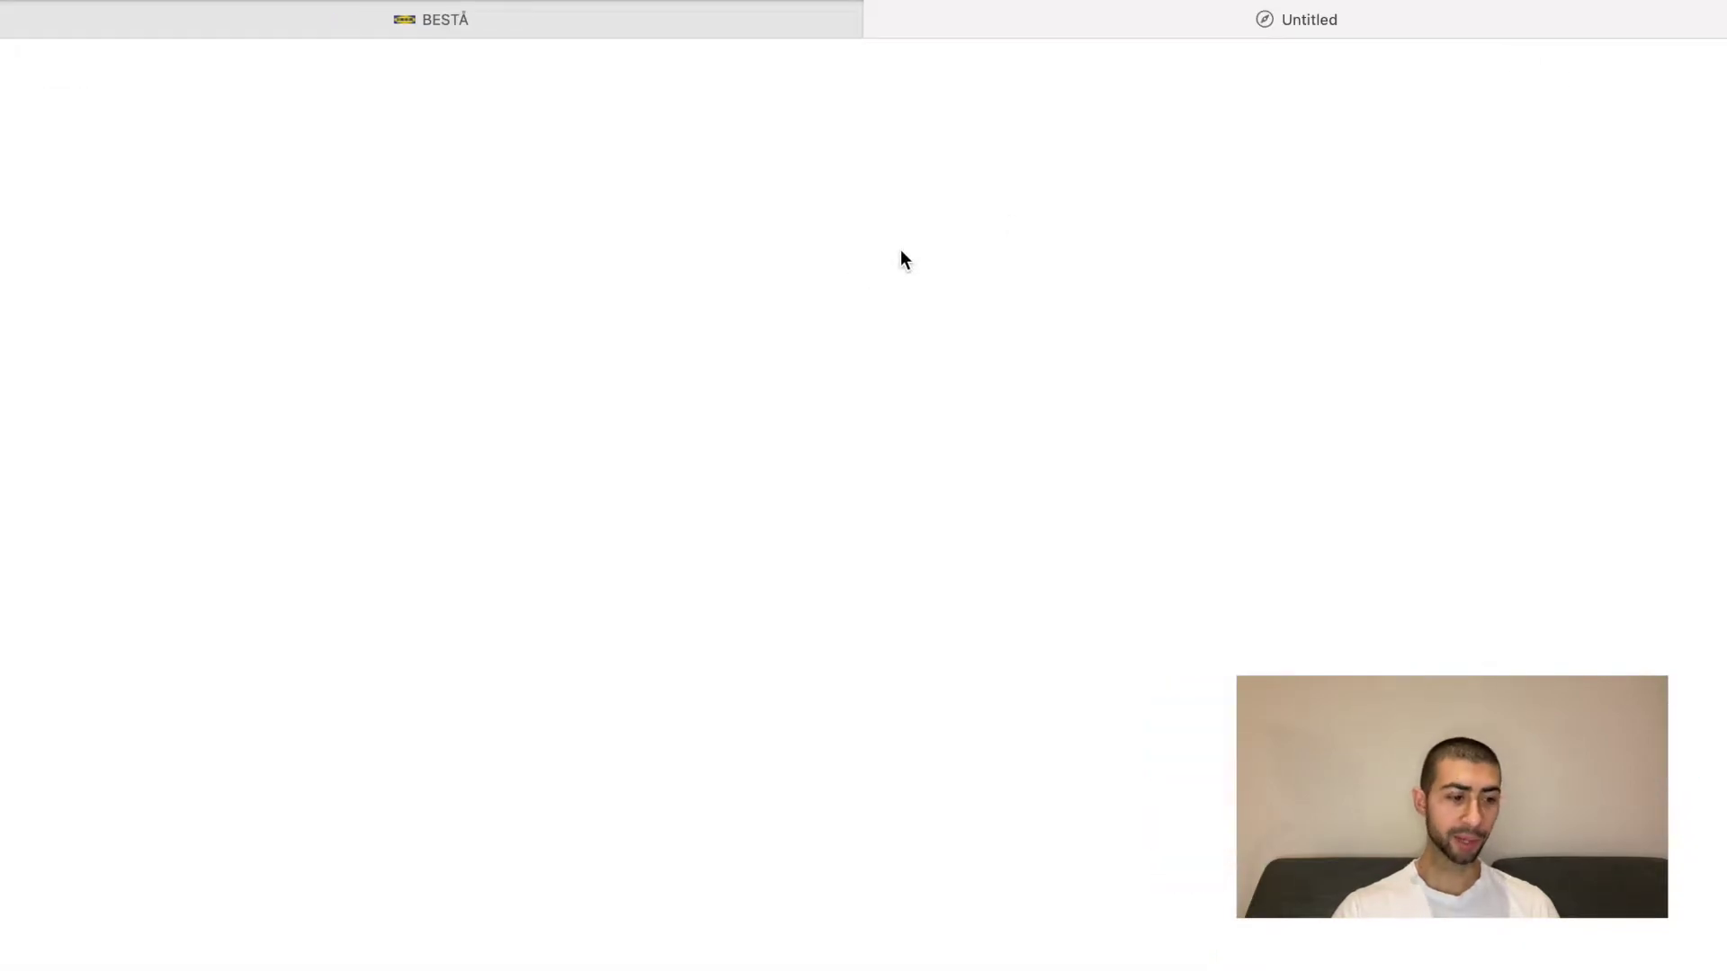
pyautogui.click(880, 20)
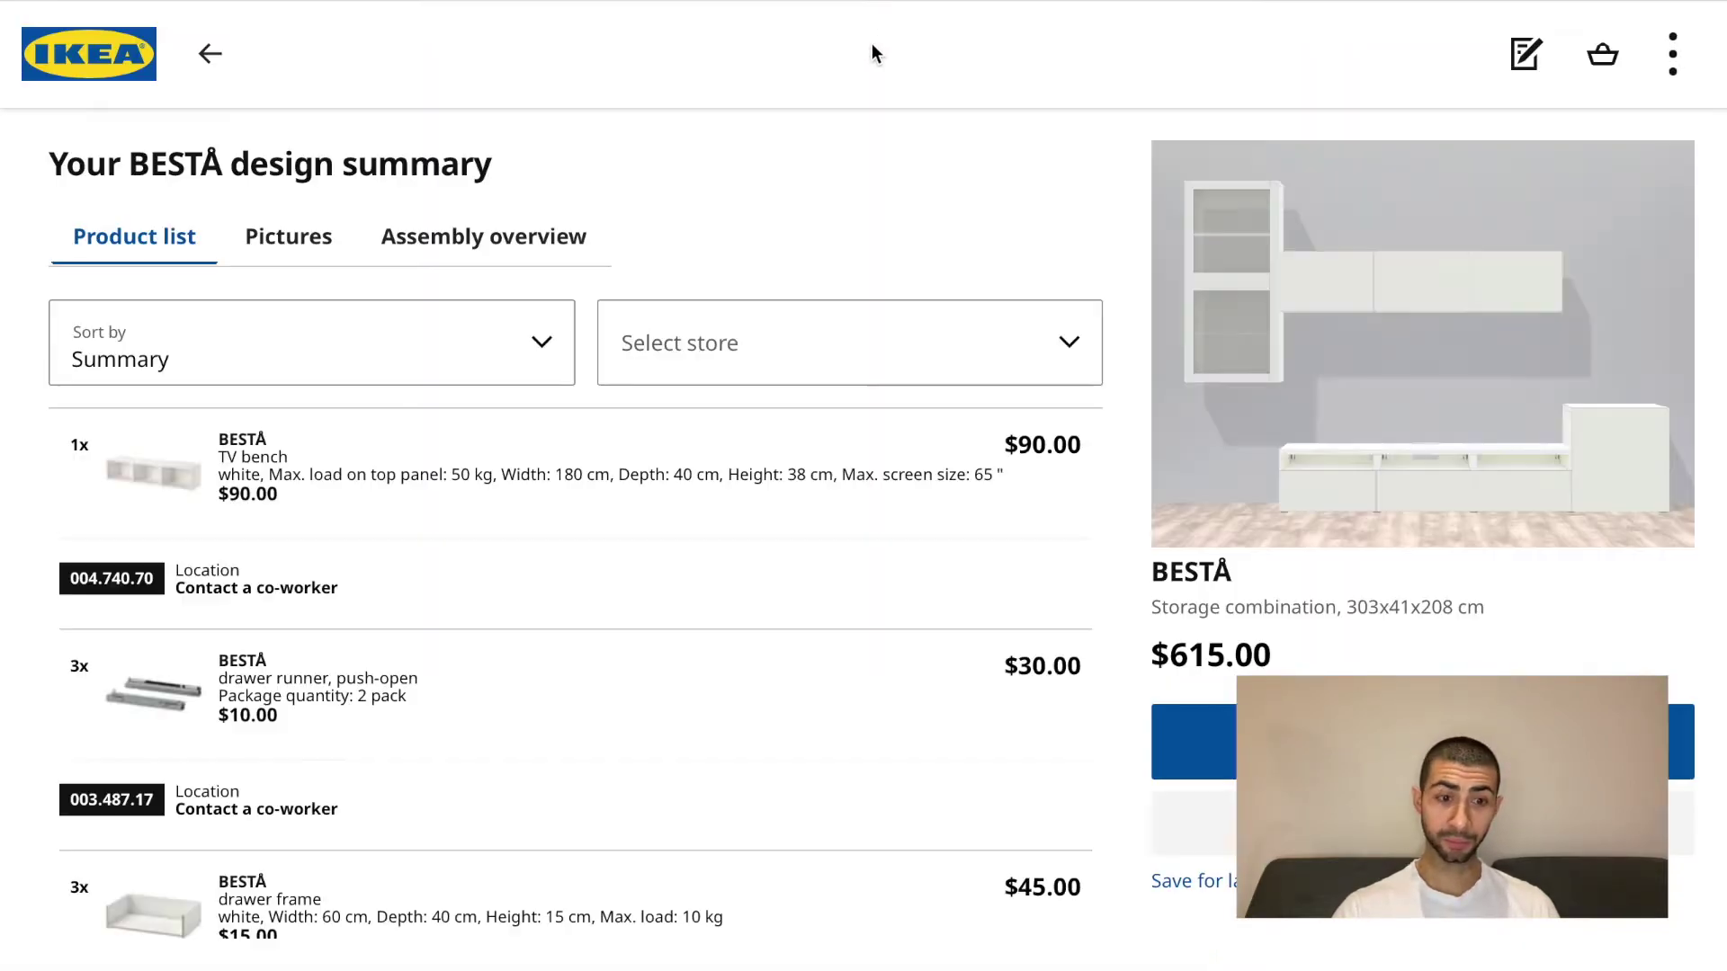
# Review the product list and the pictures in the BESTÅ design summary.
pyautogui.scroll(-1, 626, 558)
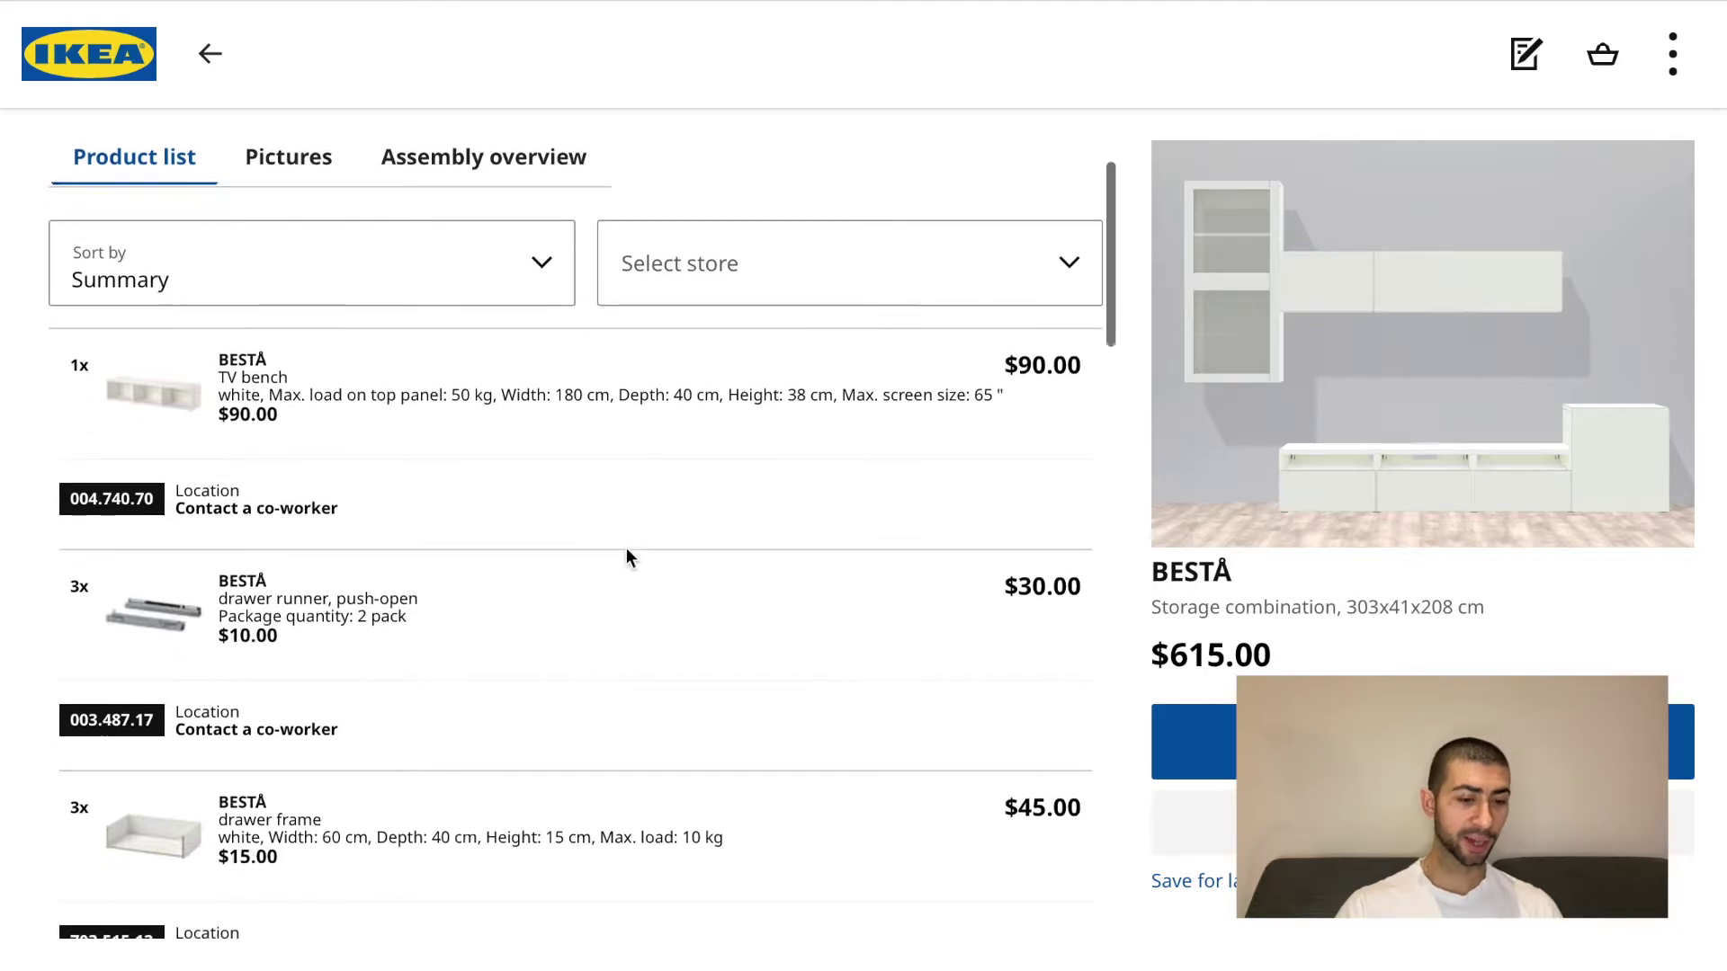
pyautogui.scroll(-4, 627, 557)
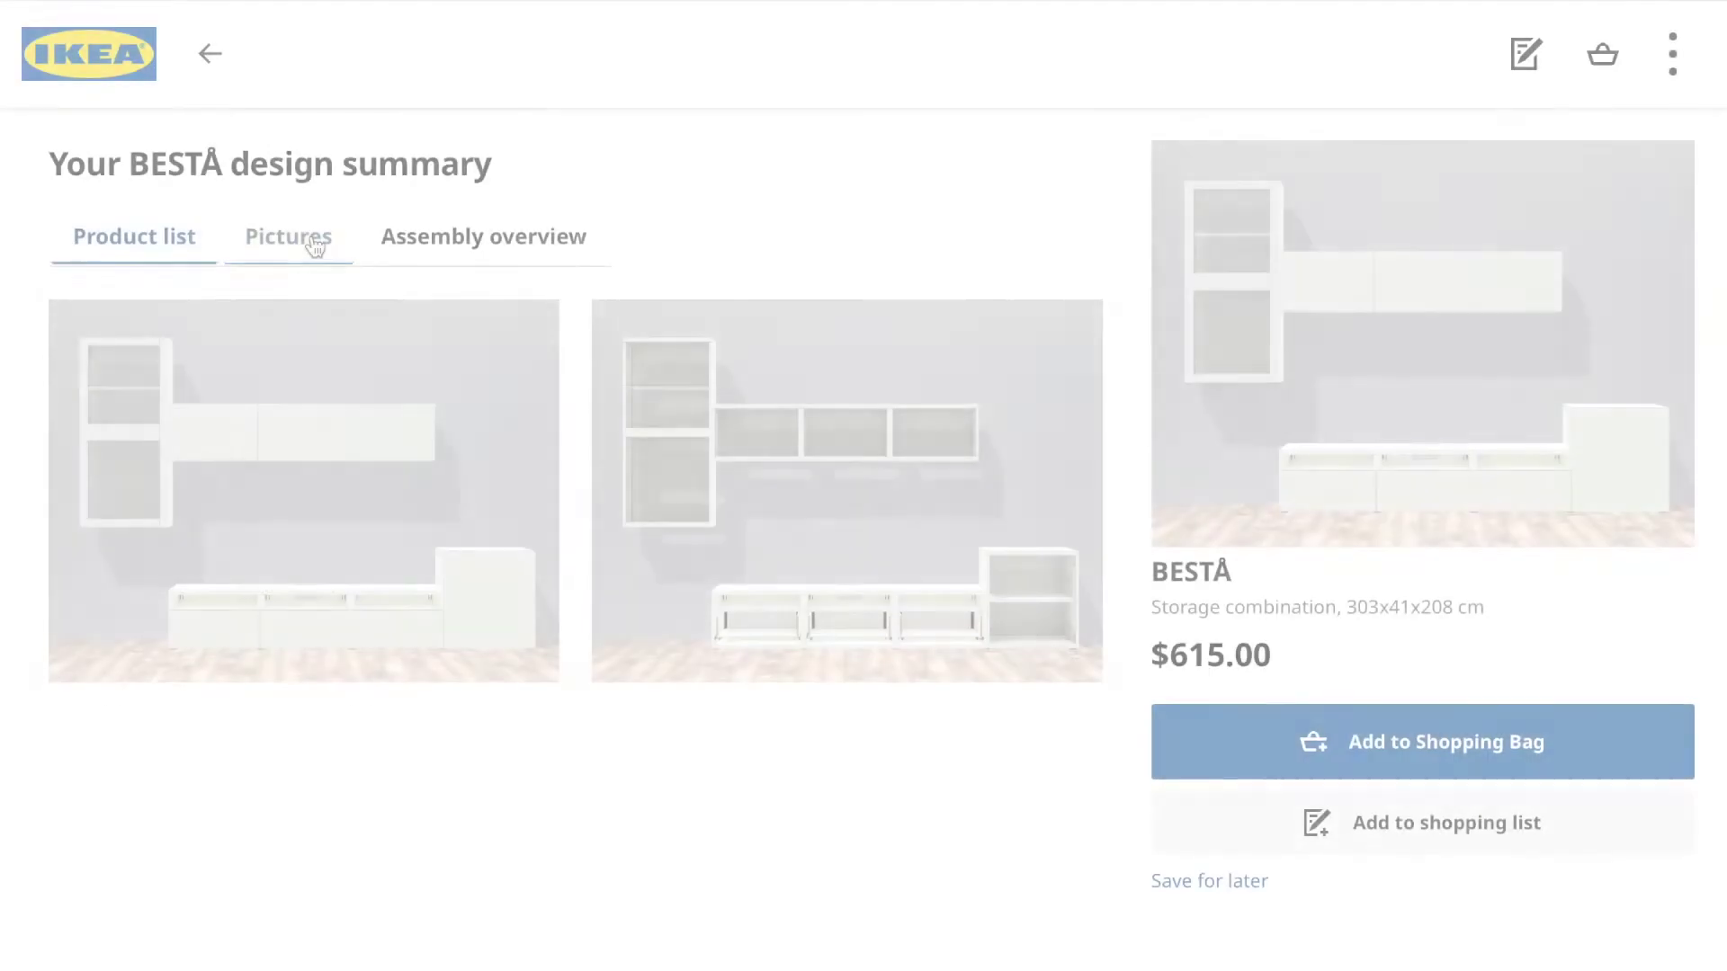
pyautogui.click(307, 239)
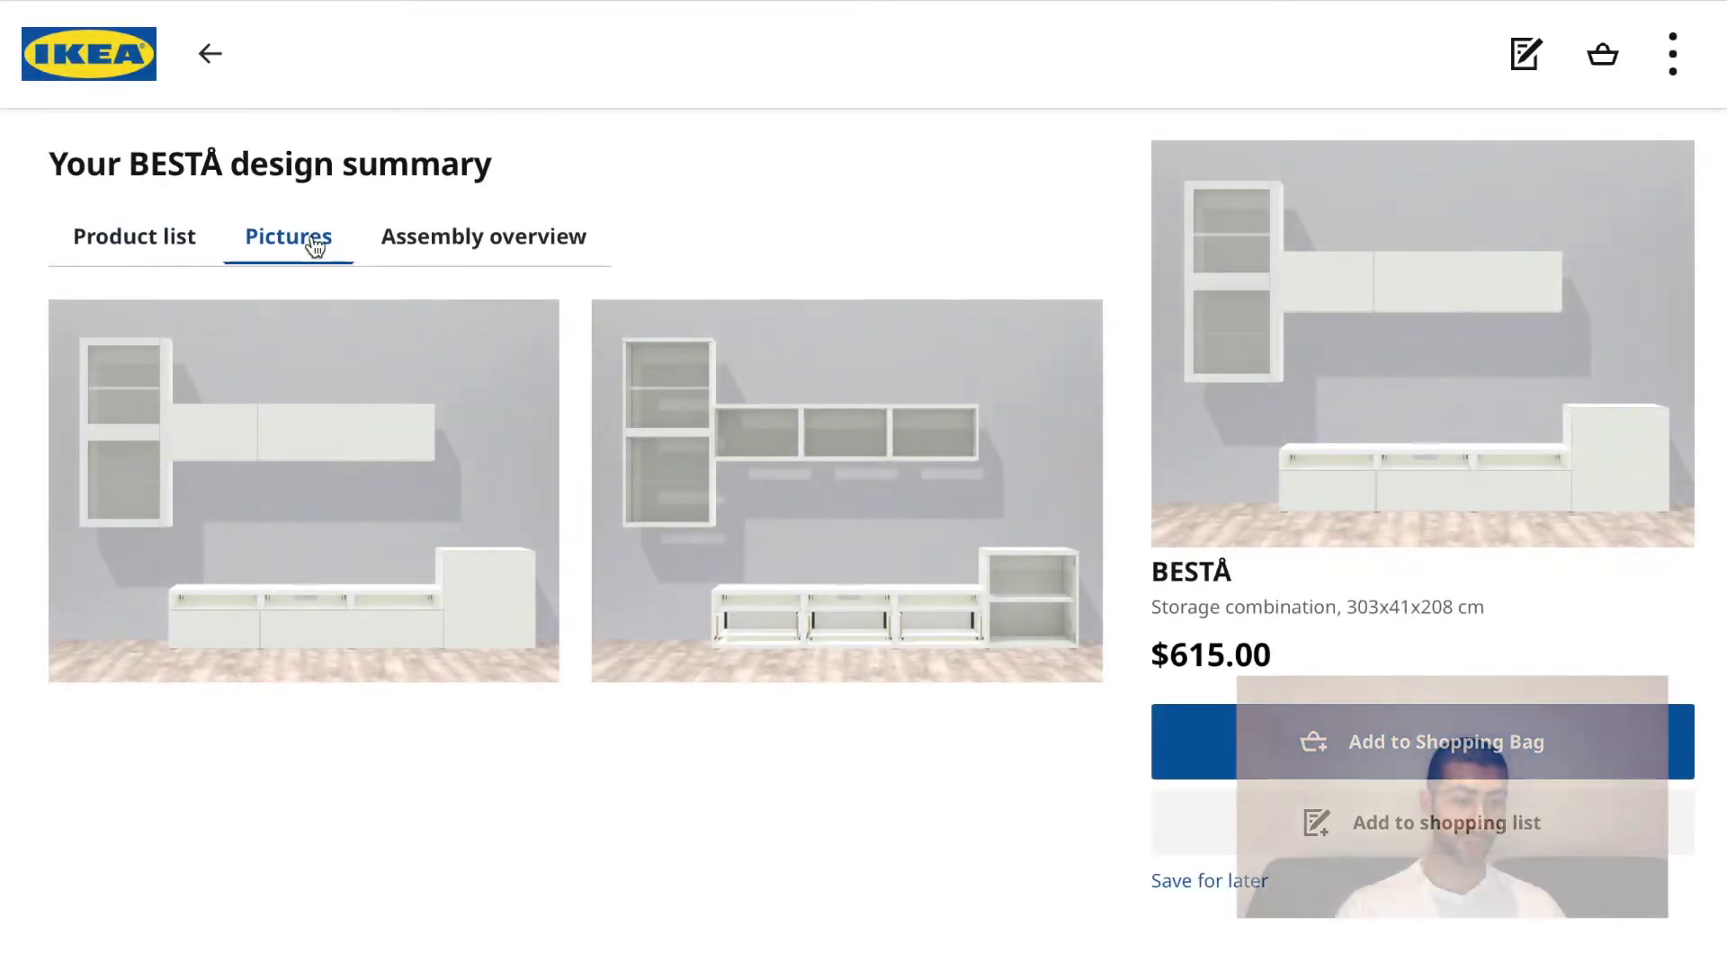
# Examine the design's assembly overview frame by frame, including the shelves and drawer fronts listed with their hole numbers.
pyautogui.click(494, 237)
pyautogui.scroll(-2, 753, 536)
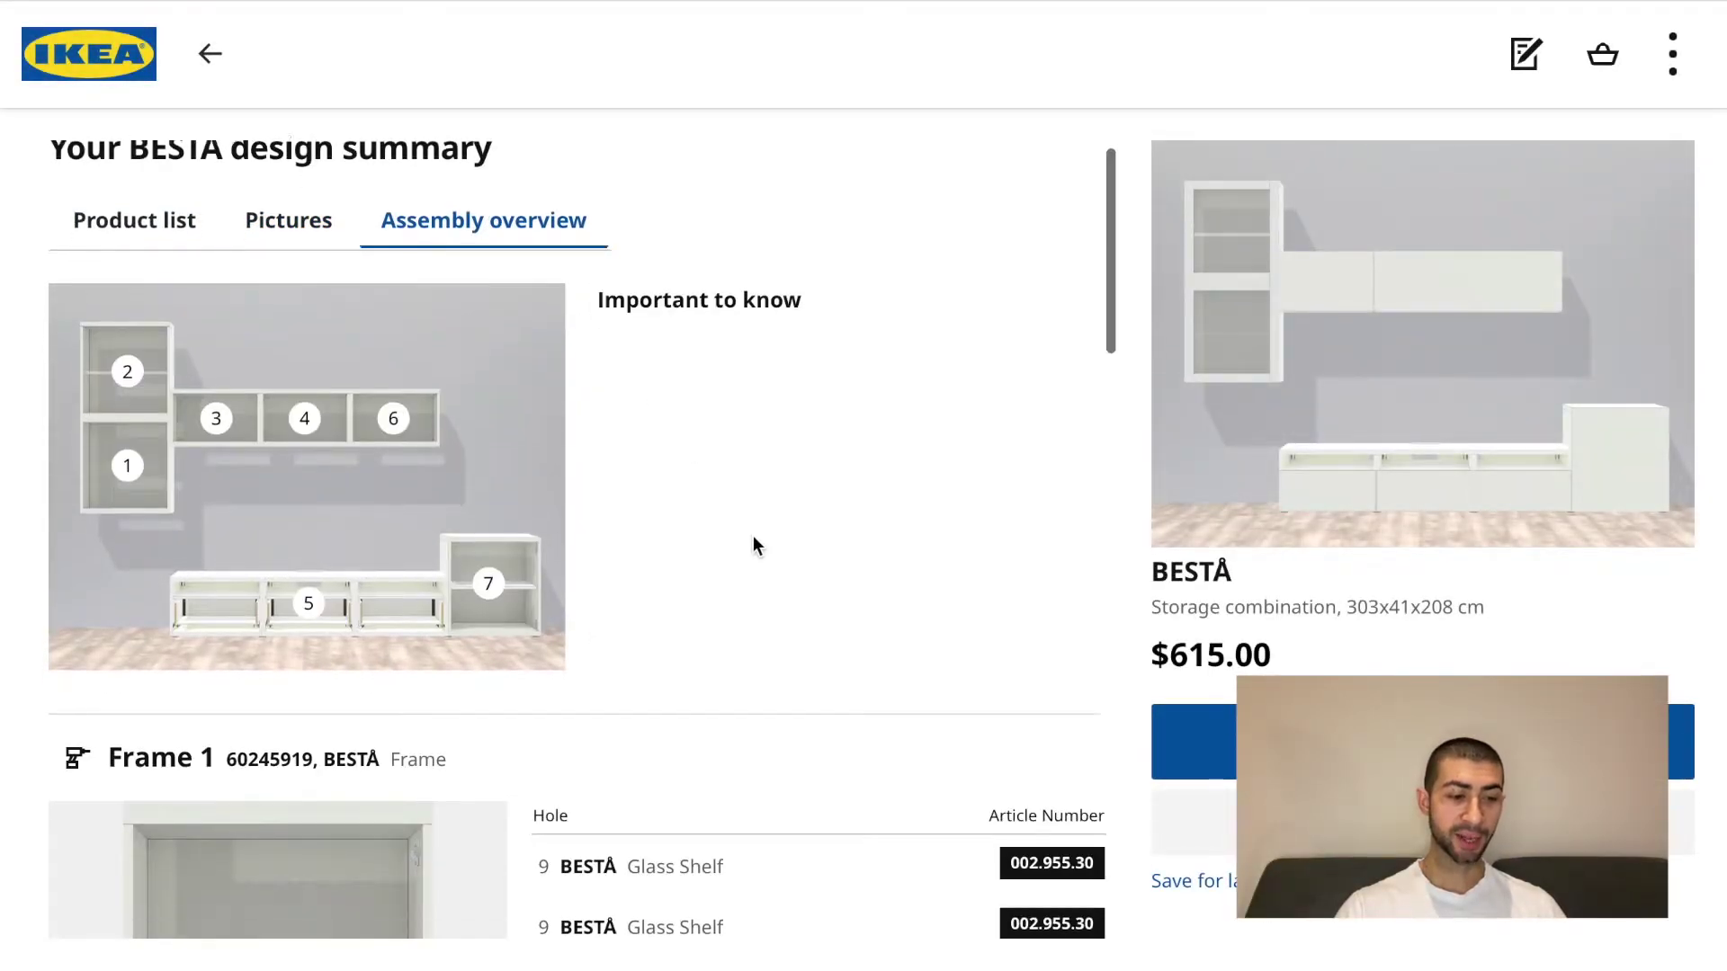
pyautogui.scroll(-1, 753, 536)
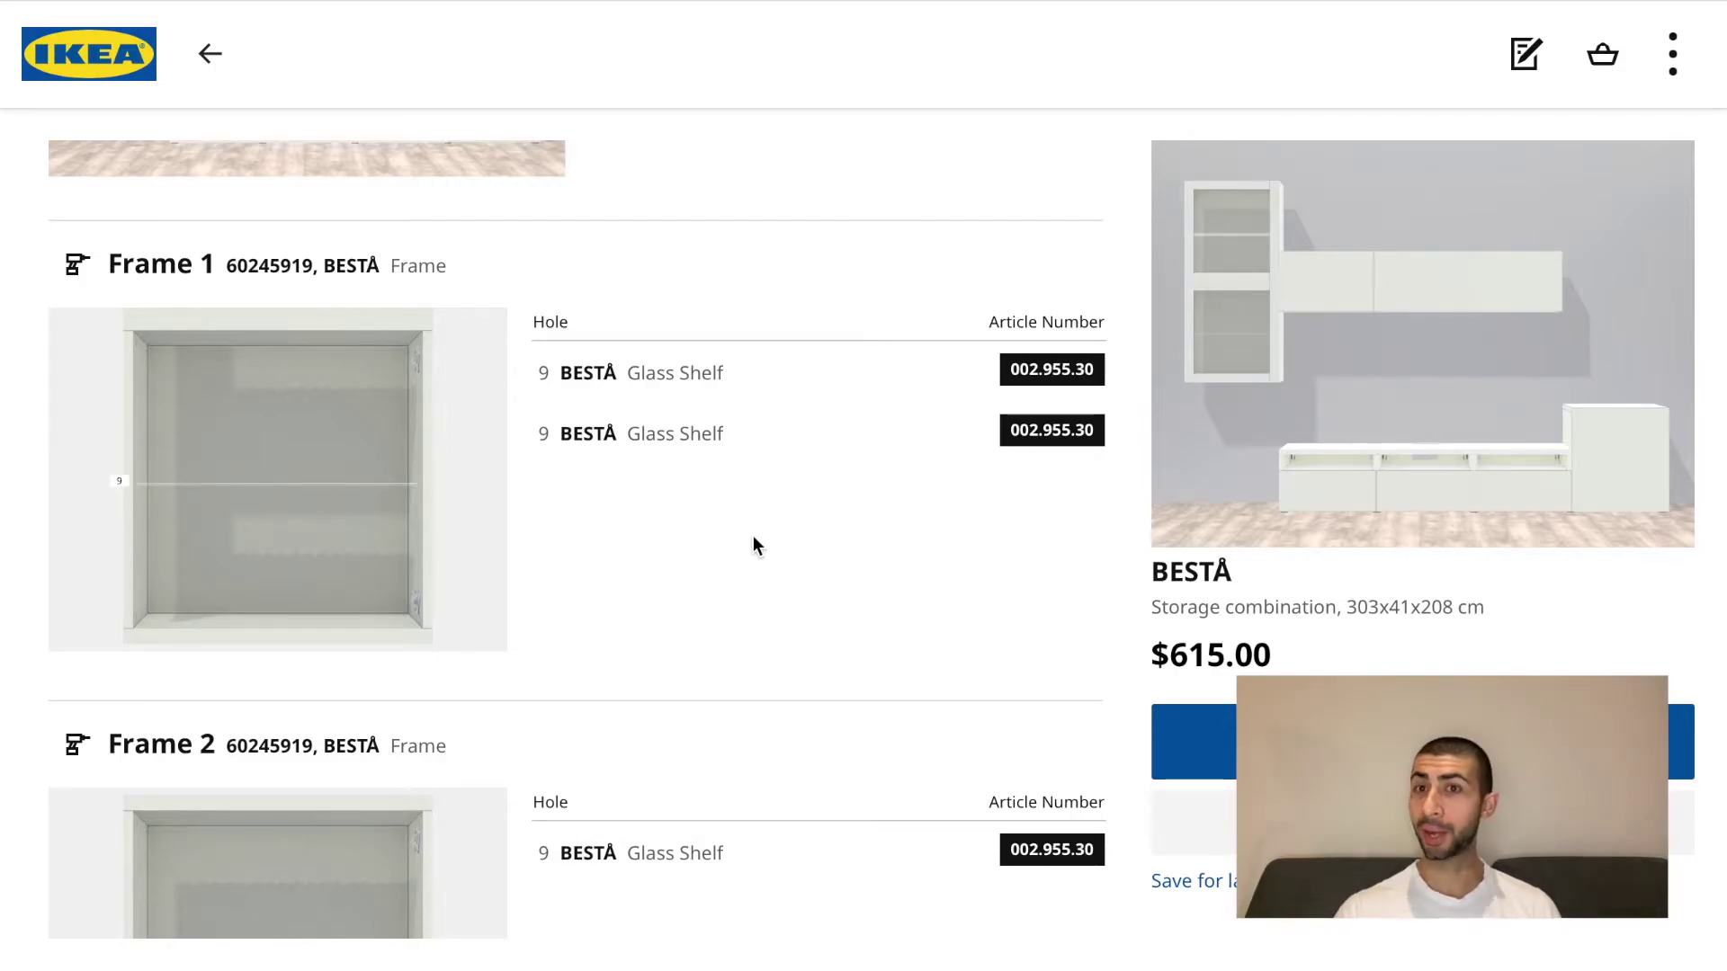
pyautogui.scroll(-10, 754, 538)
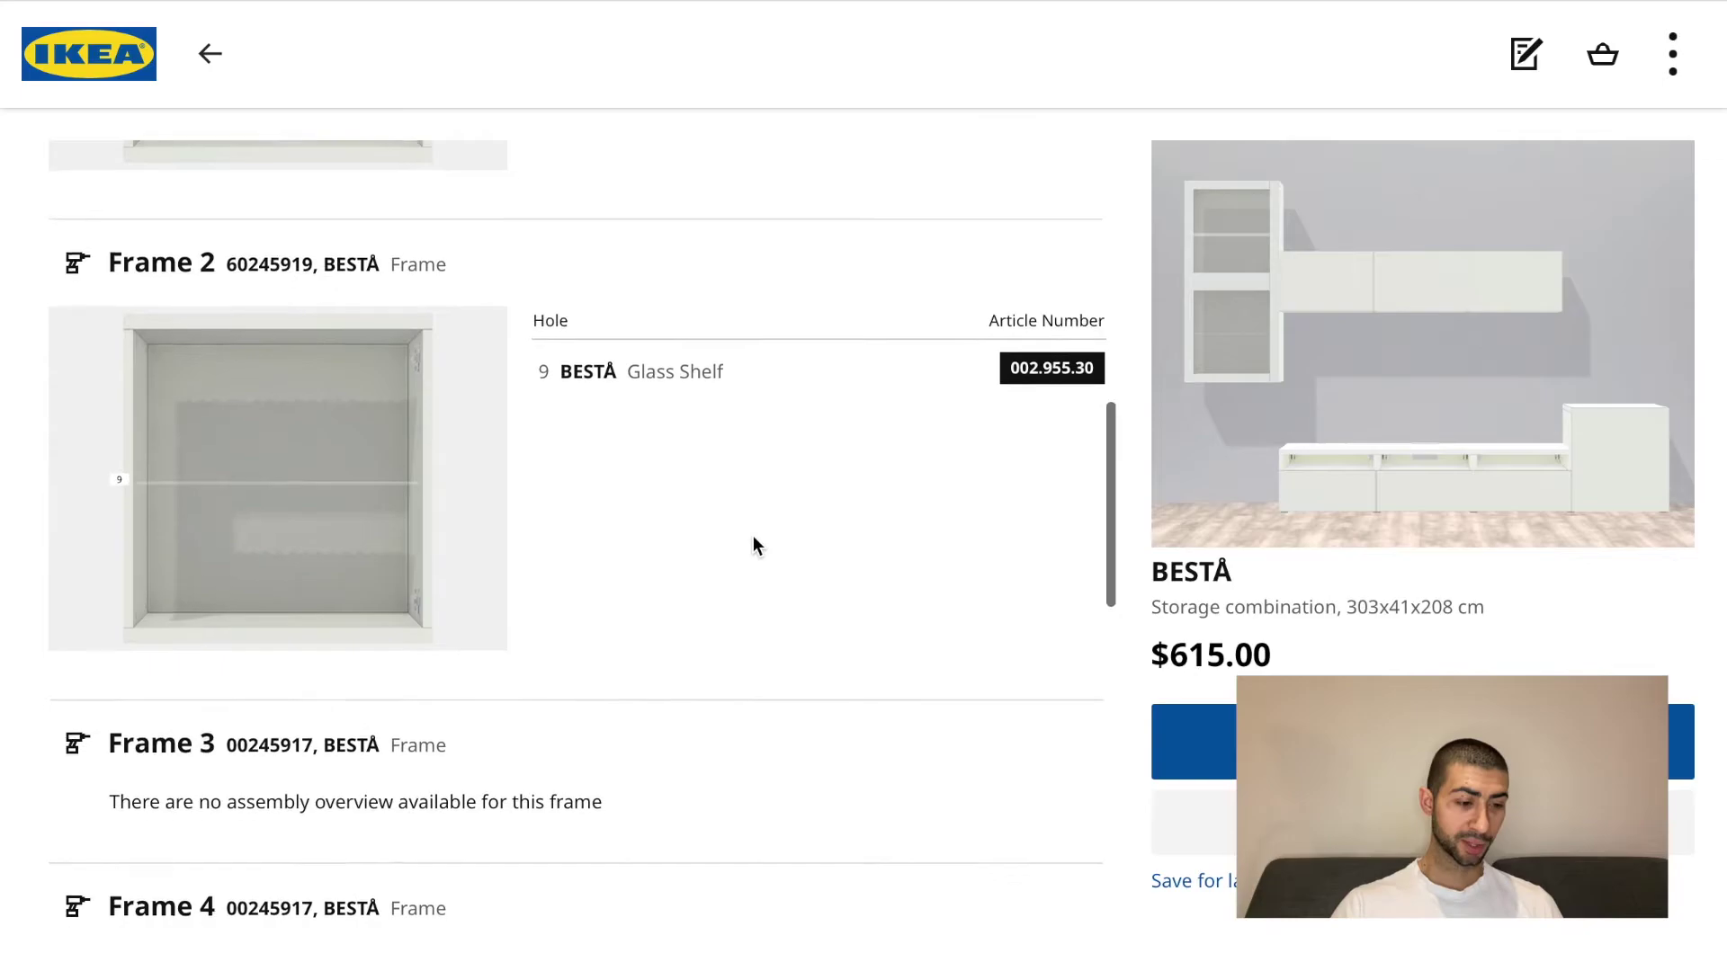
pyautogui.scroll(-2, 753, 536)
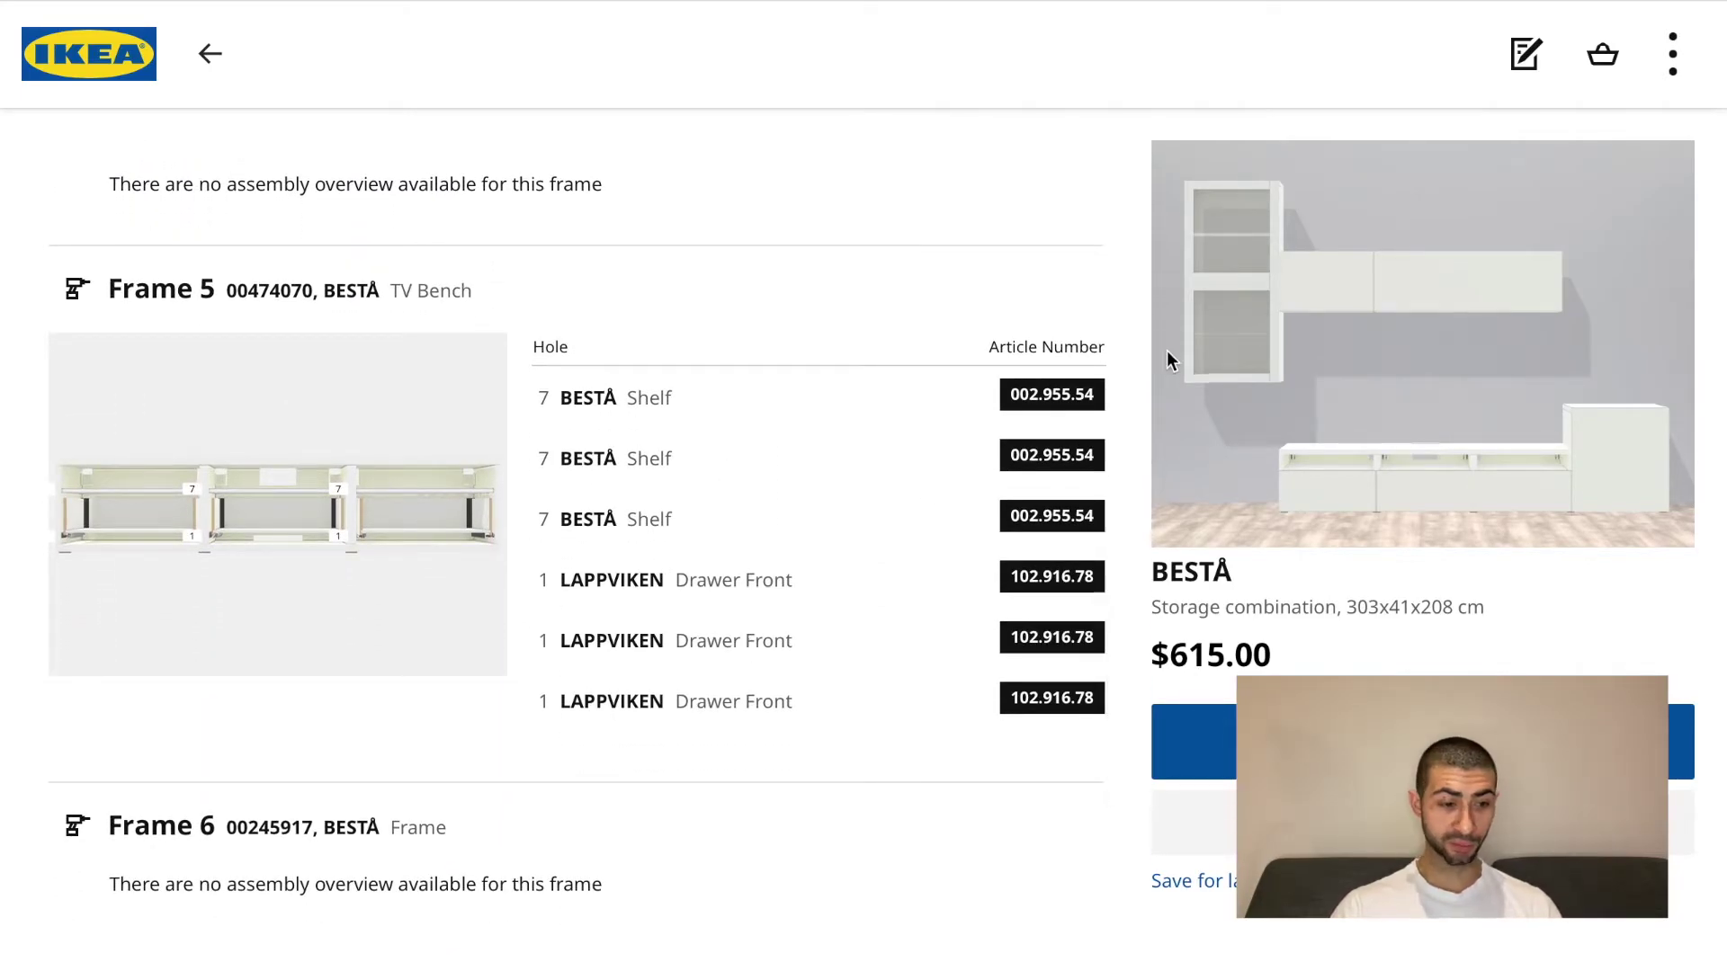
pyautogui.scroll(15, 949, 385)
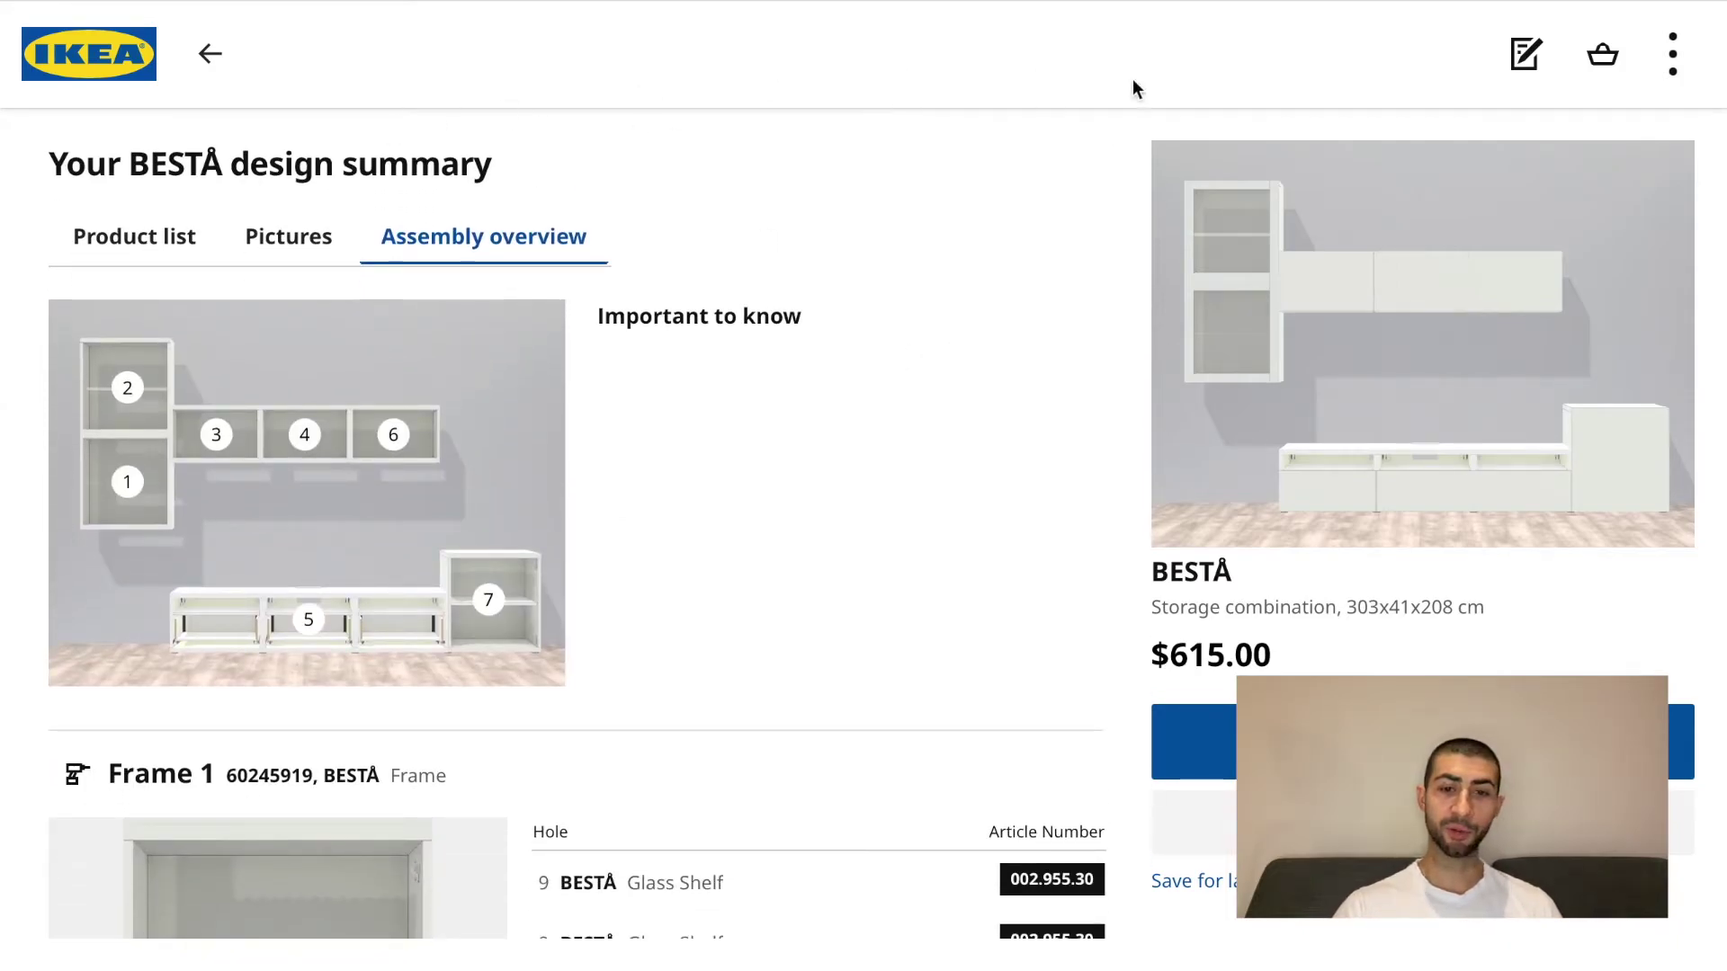
# Create a new empty BESTÅ design, leaving the current combination without saving it.
pyautogui.click(1670, 65)
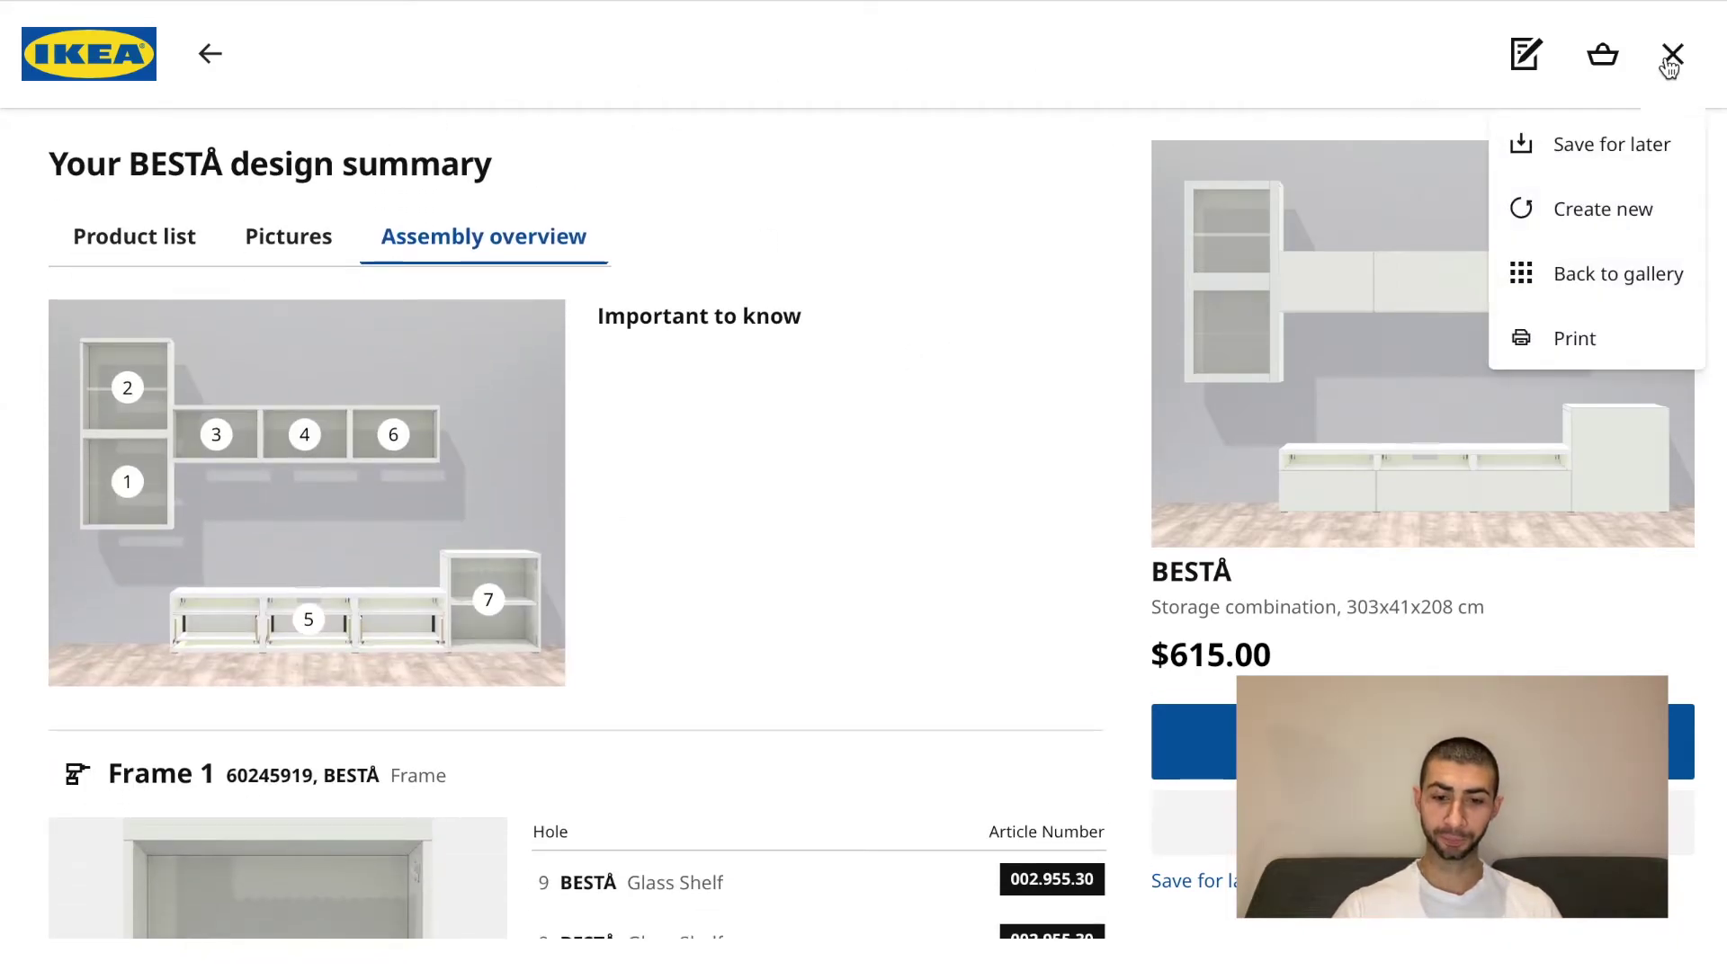
pyautogui.click(1612, 211)
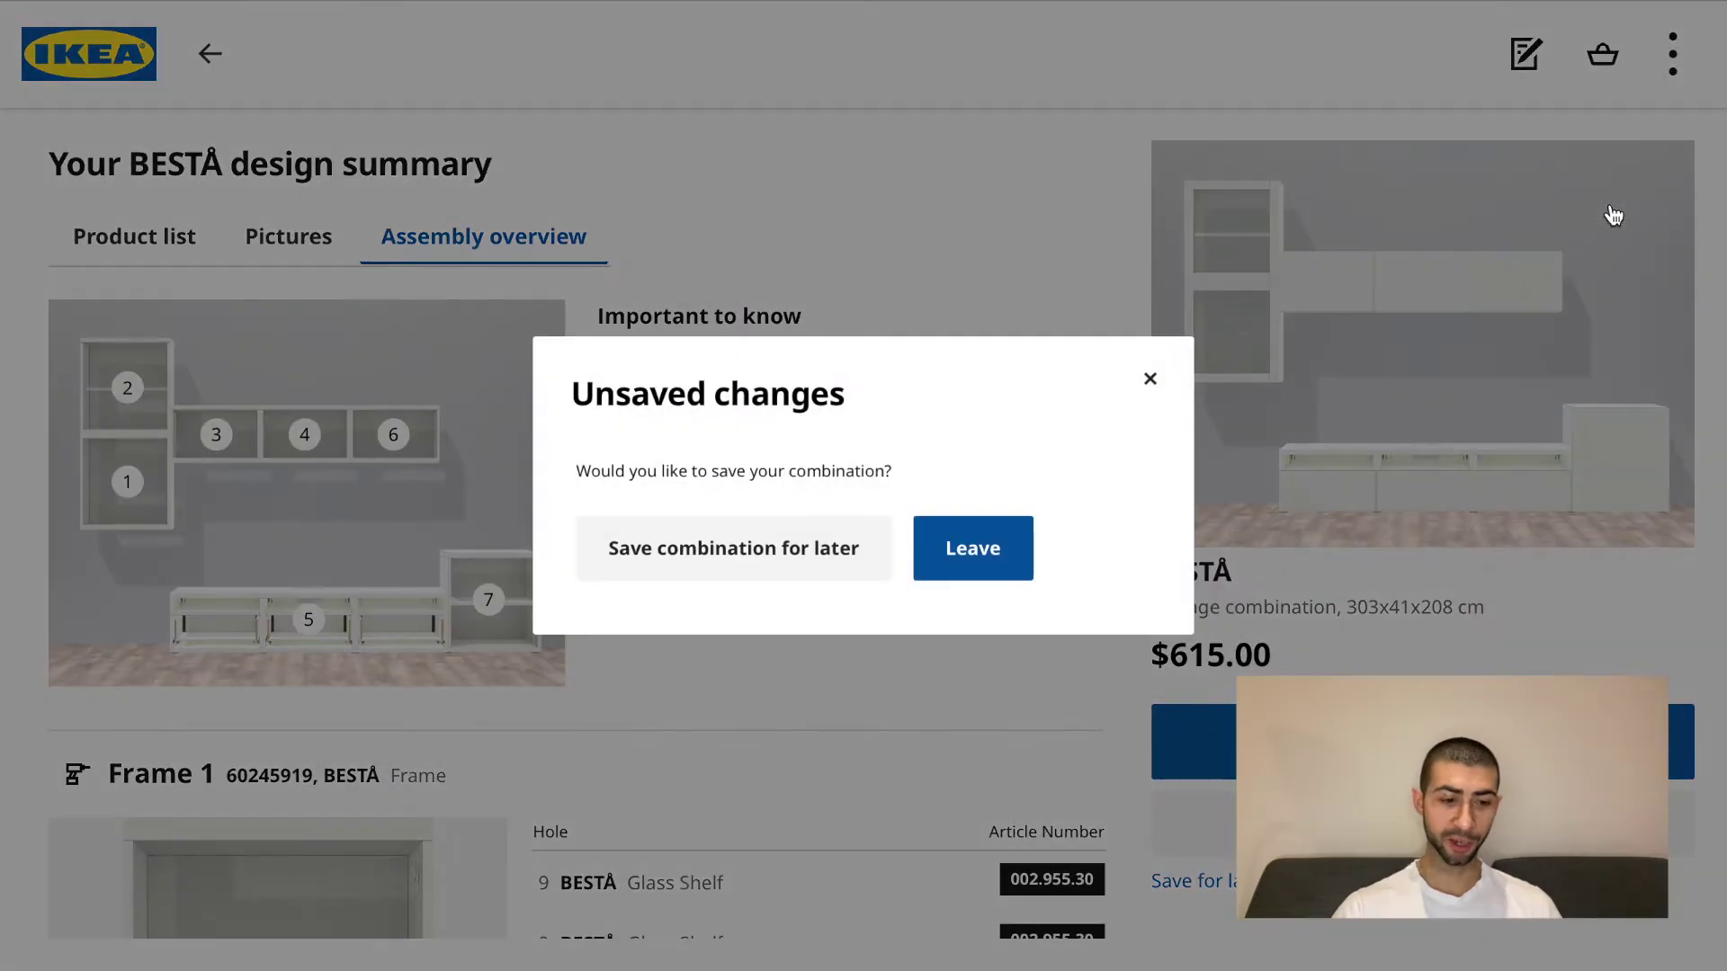
pyautogui.click(963, 562)
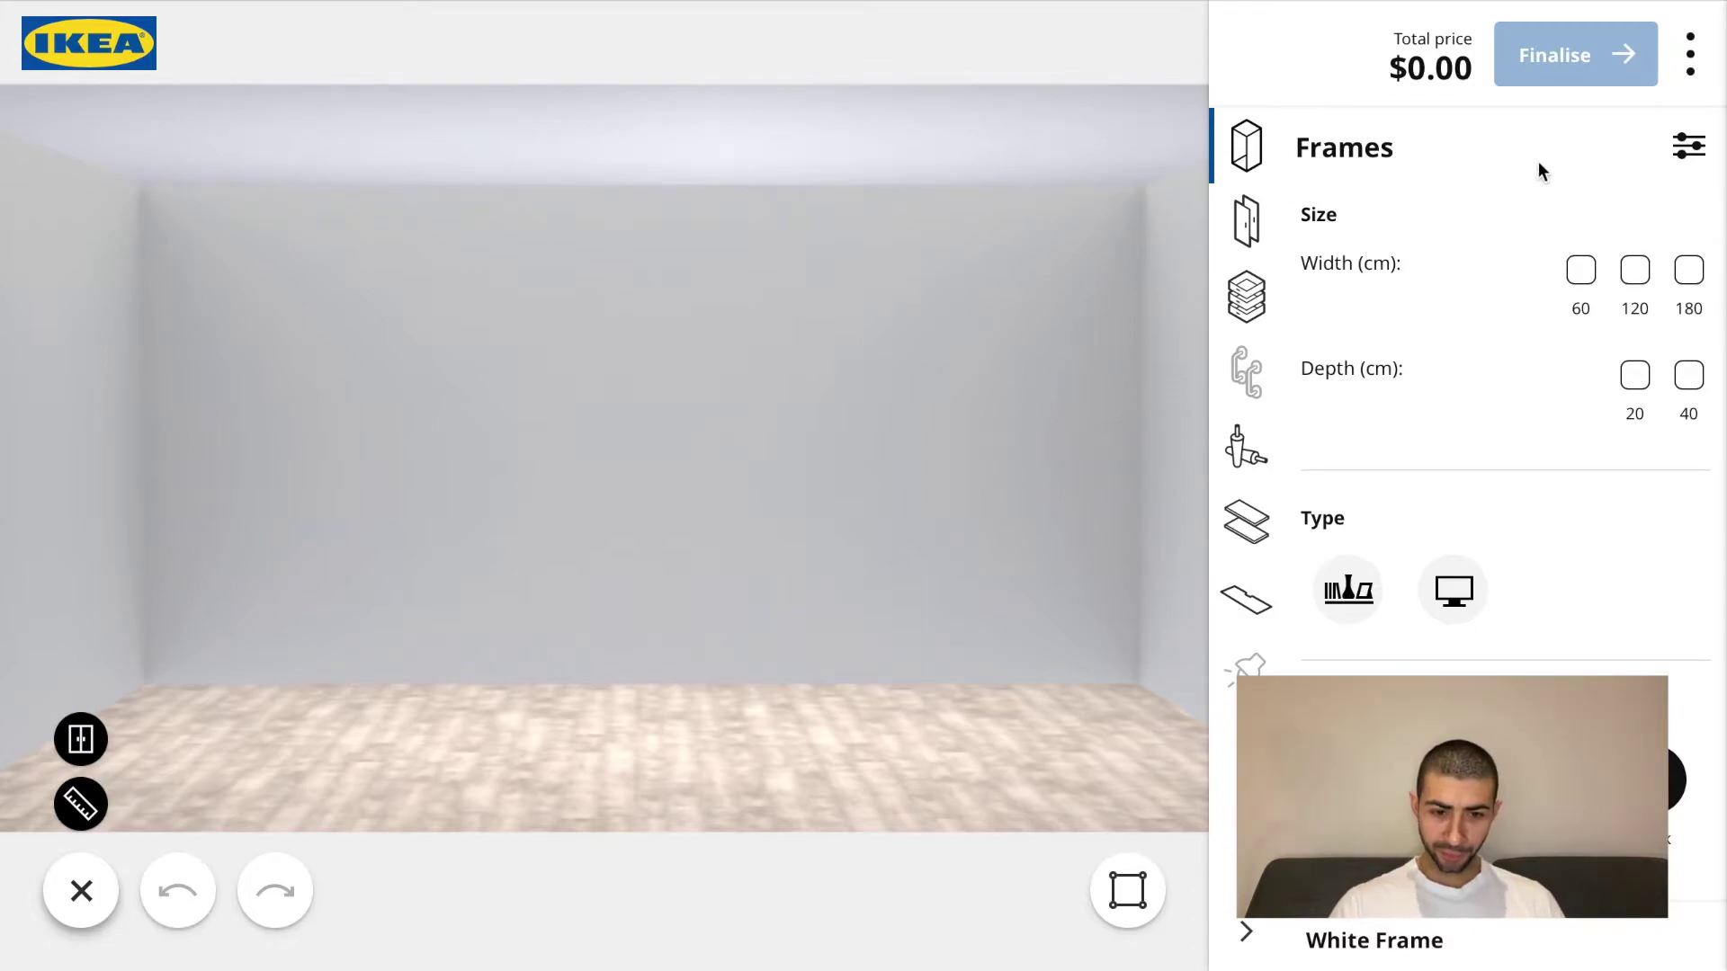
# Filter the frames to 180 cm width and 40 cm depth, and add the white 180x40x64 cm TV bench to the room.
pyautogui.click(1689, 270)
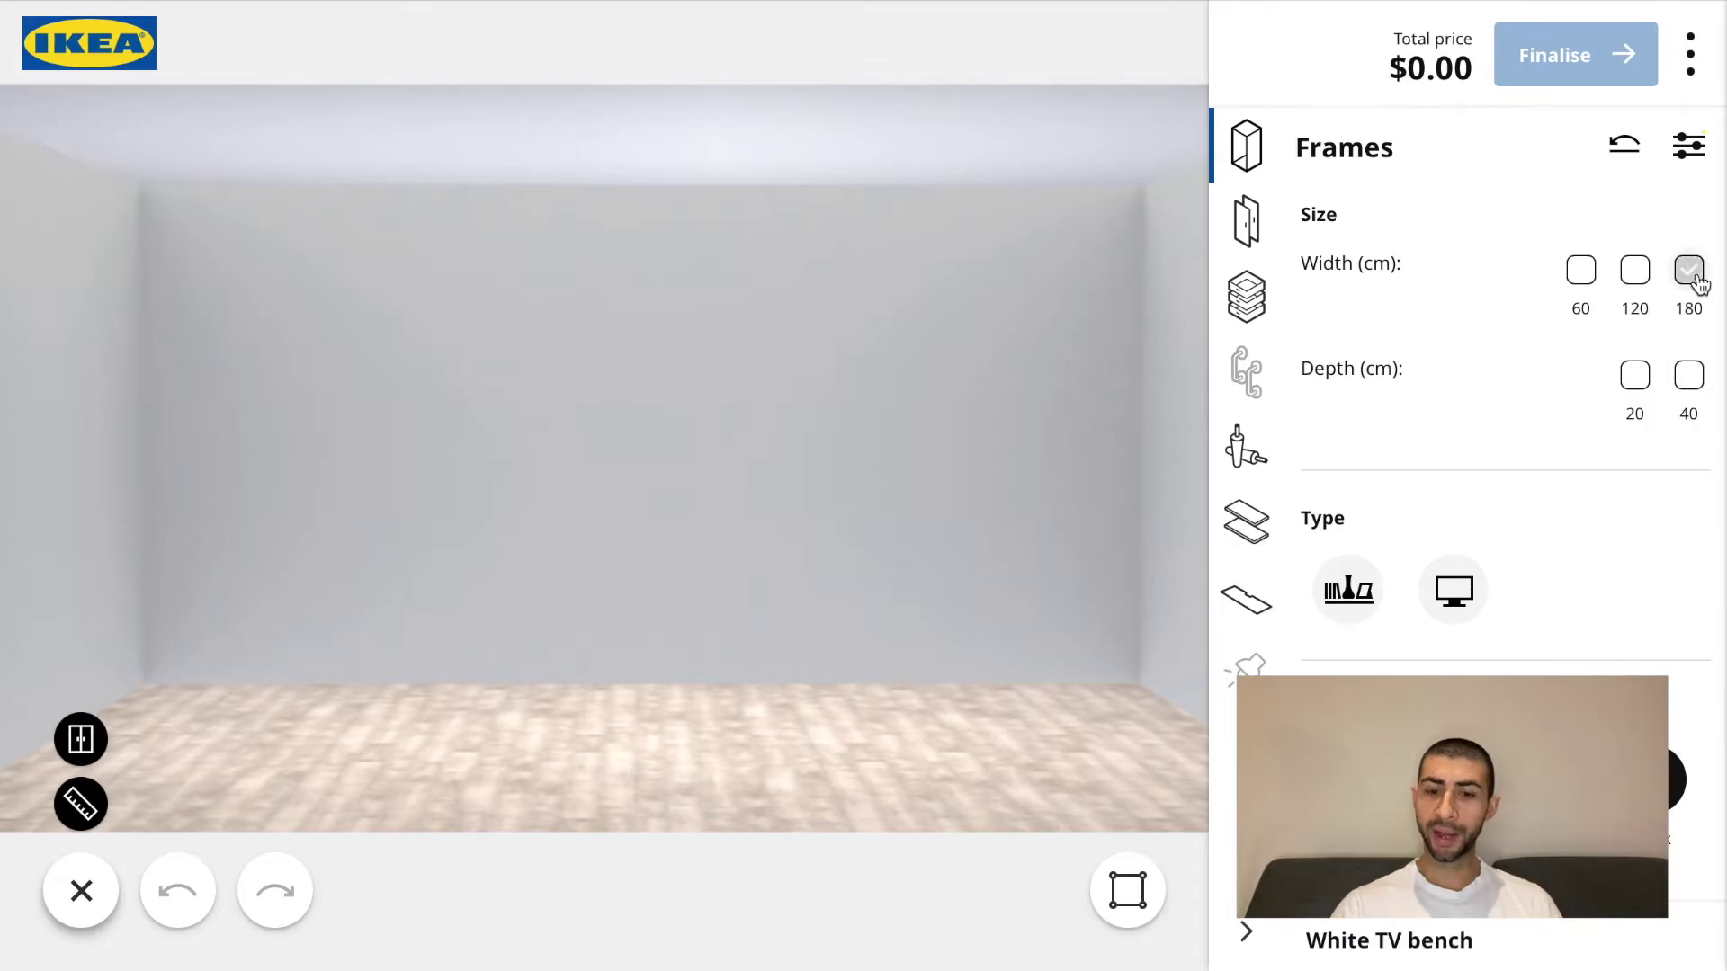
pyautogui.click(1694, 388)
pyautogui.scroll(-2, 1543, 525)
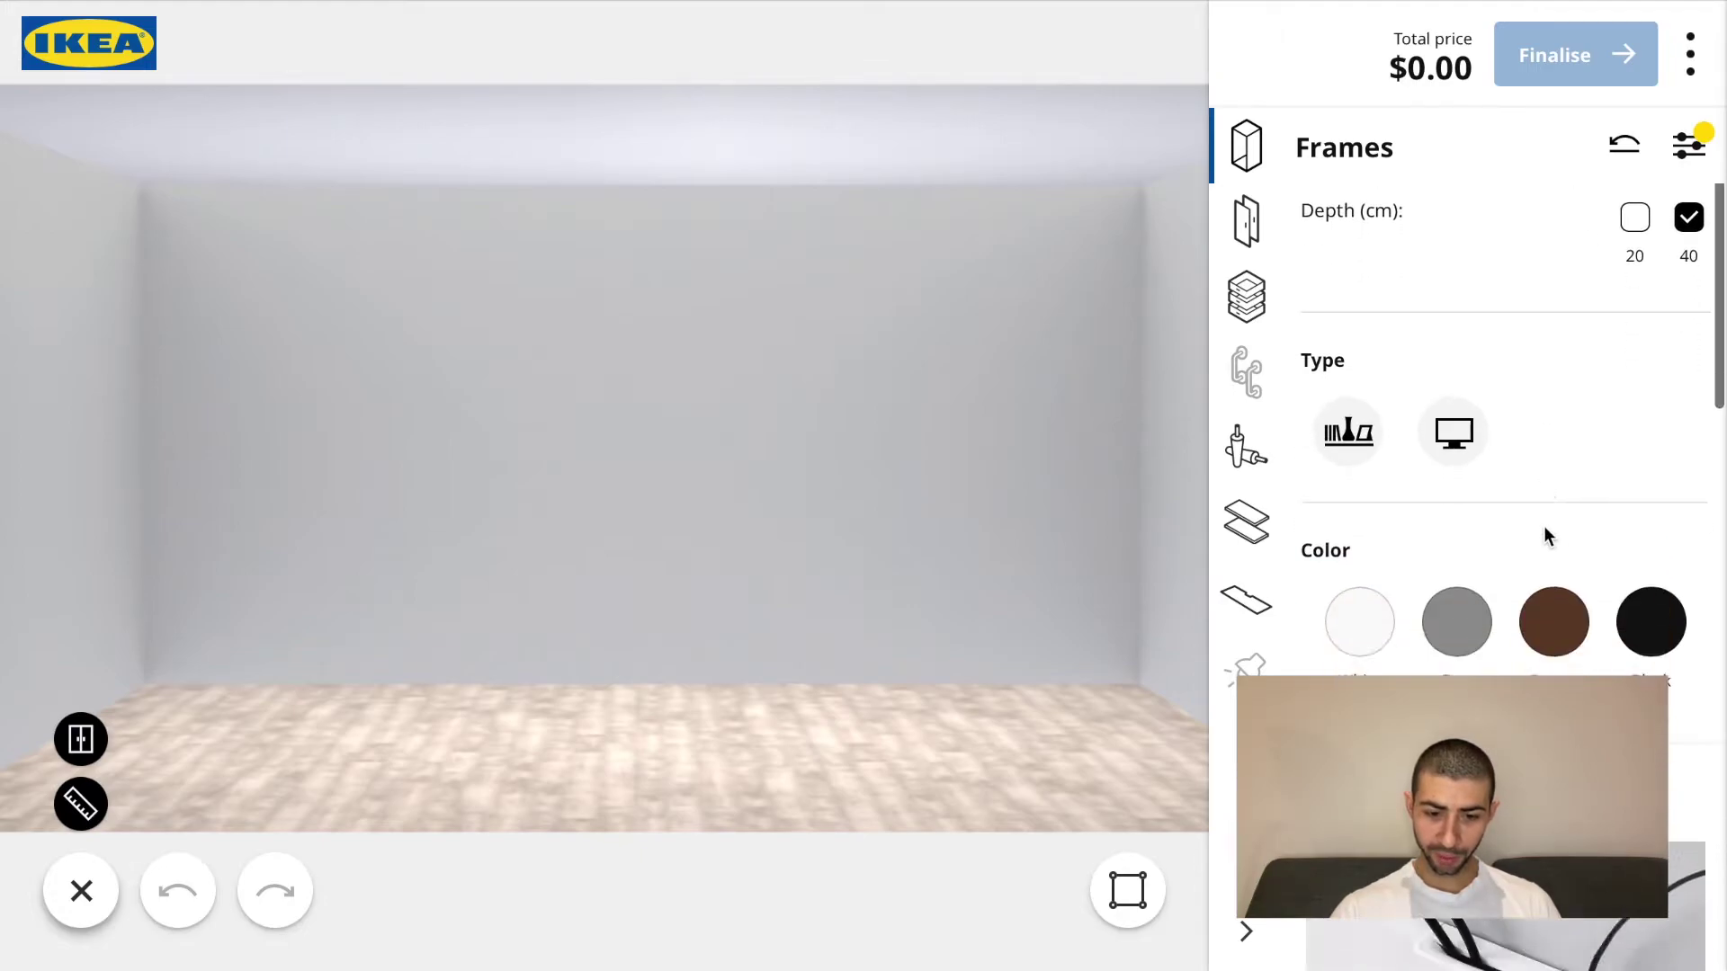
pyautogui.scroll(-7, 1545, 529)
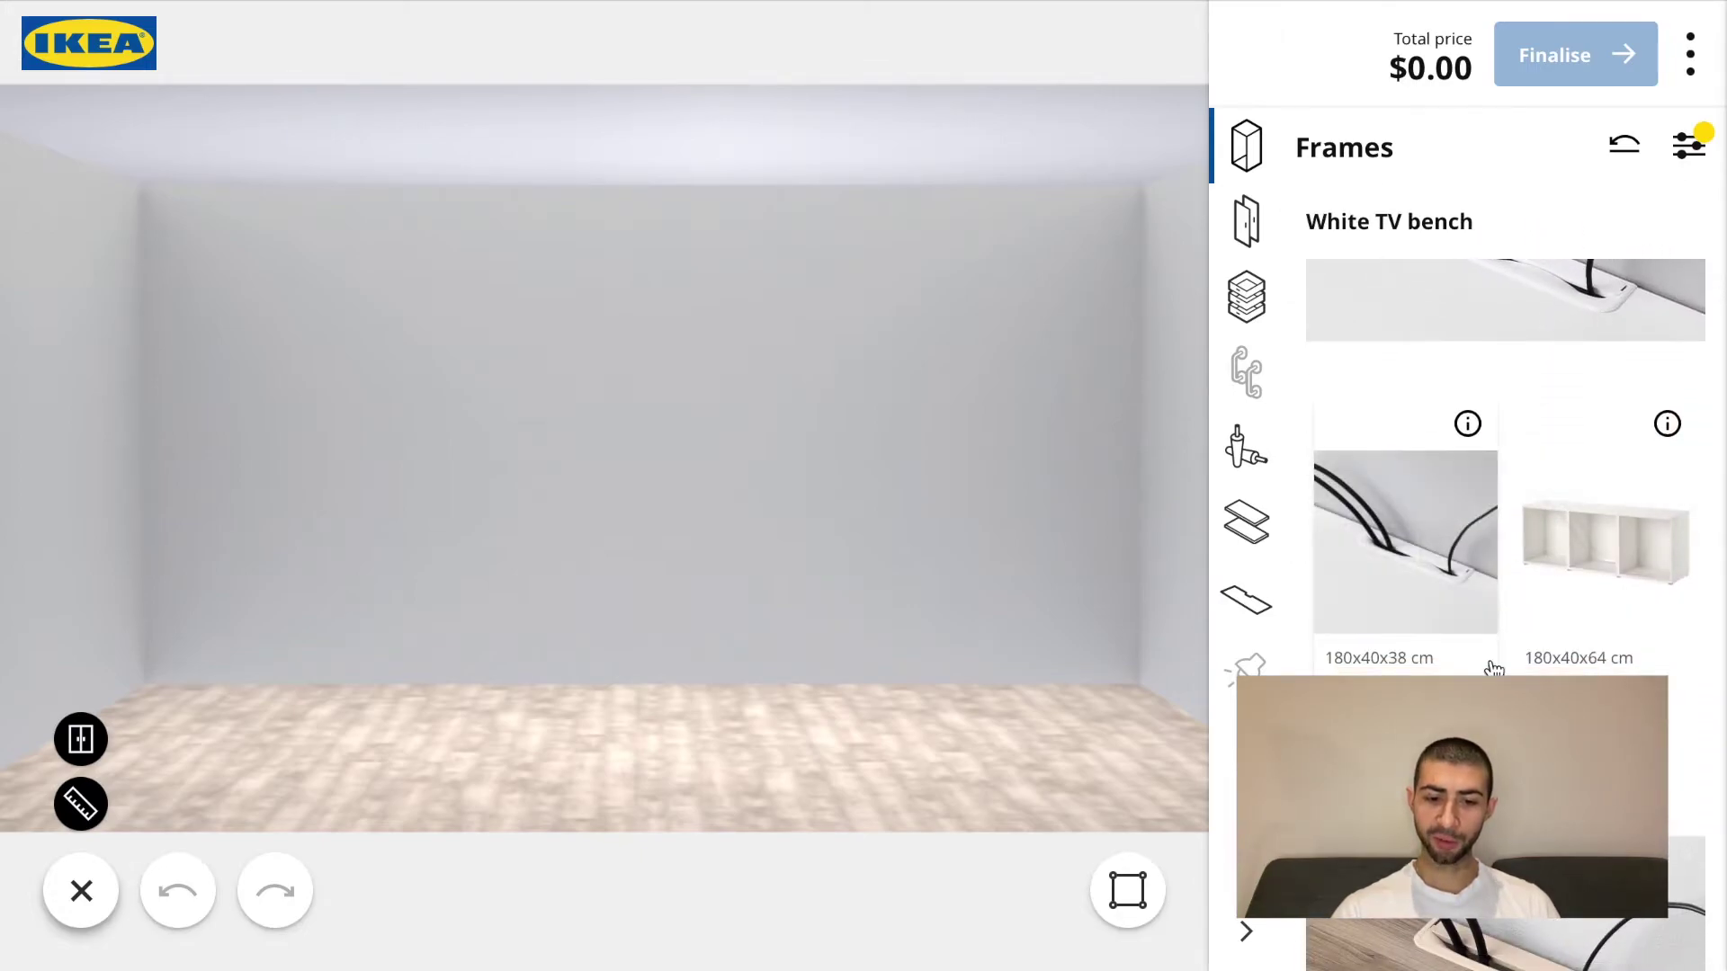
pyautogui.scroll(-1, 1493, 670)
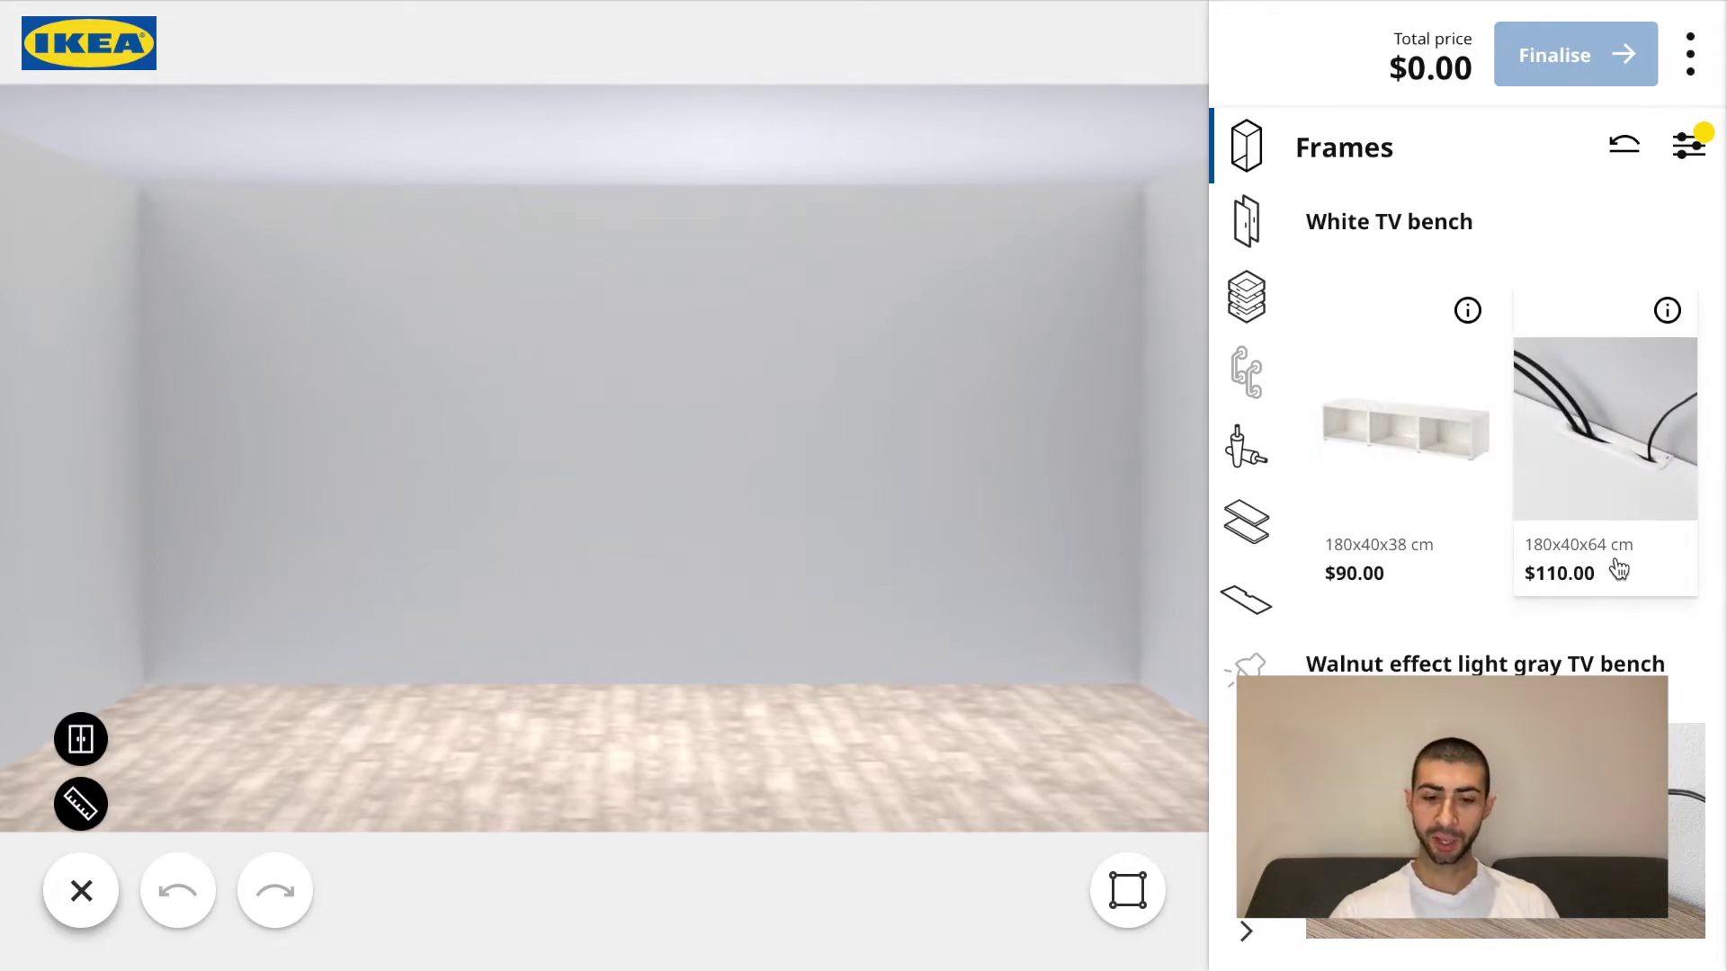
pyautogui.click(1620, 475)
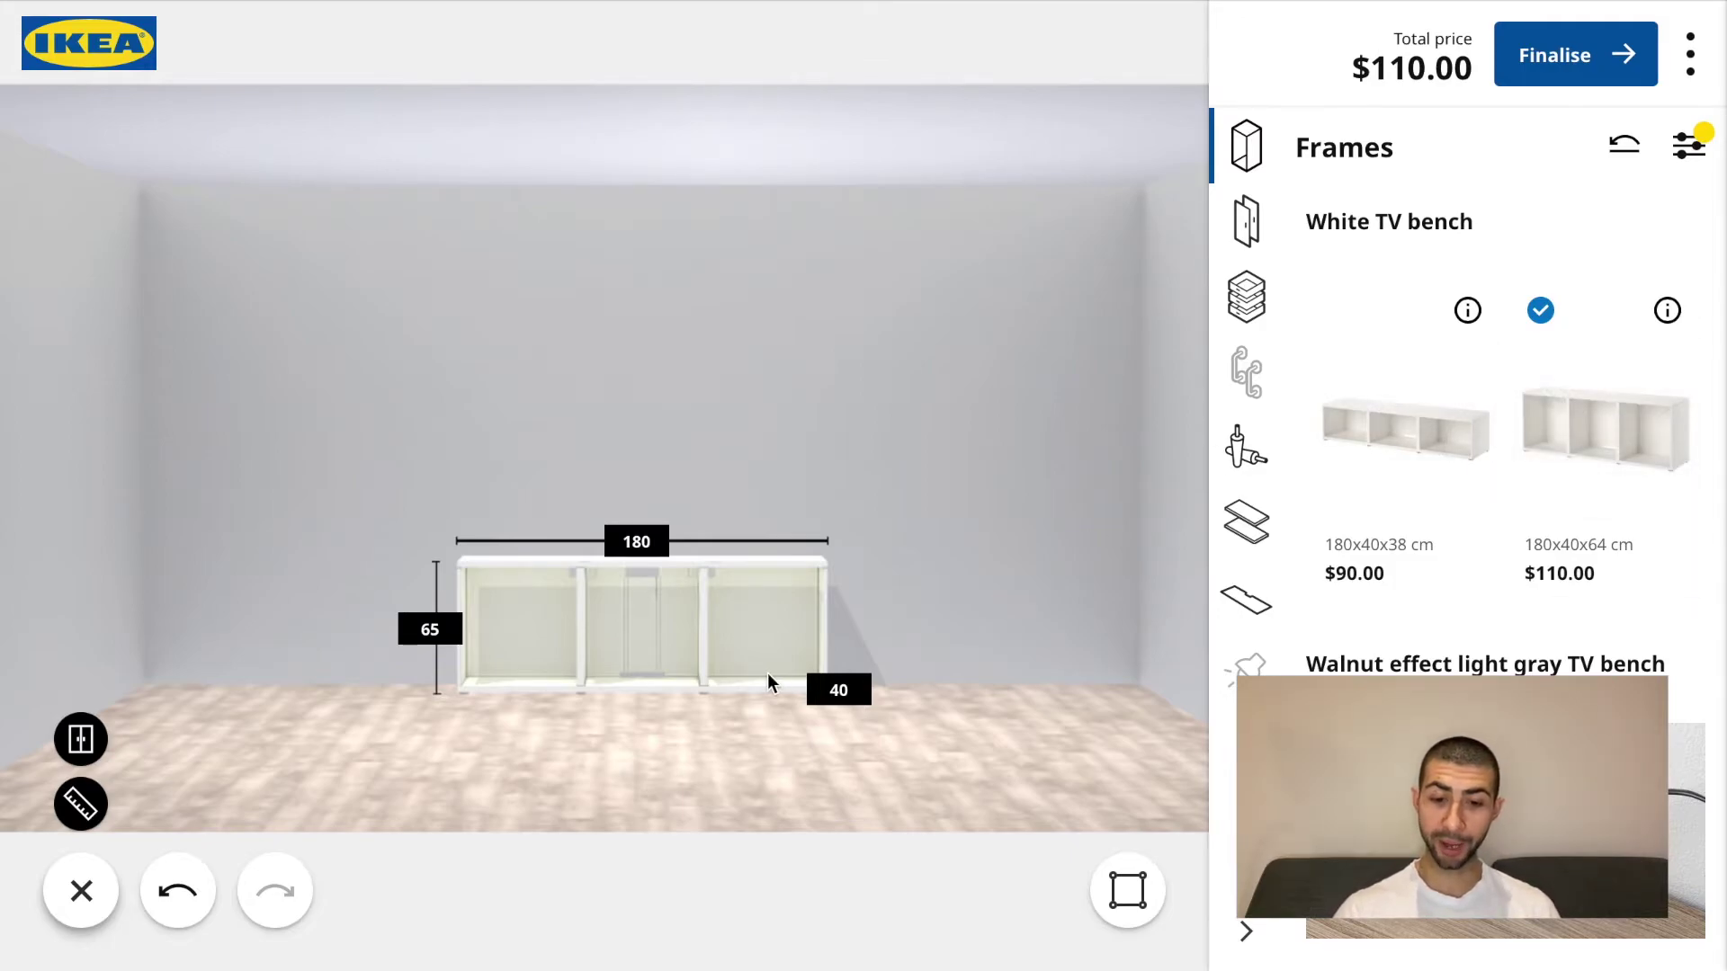
# Look through the walnut effect light gray and black-brown TV bench frames, and open the Fronts options.
pyautogui.scroll(-5, 1652, 515)
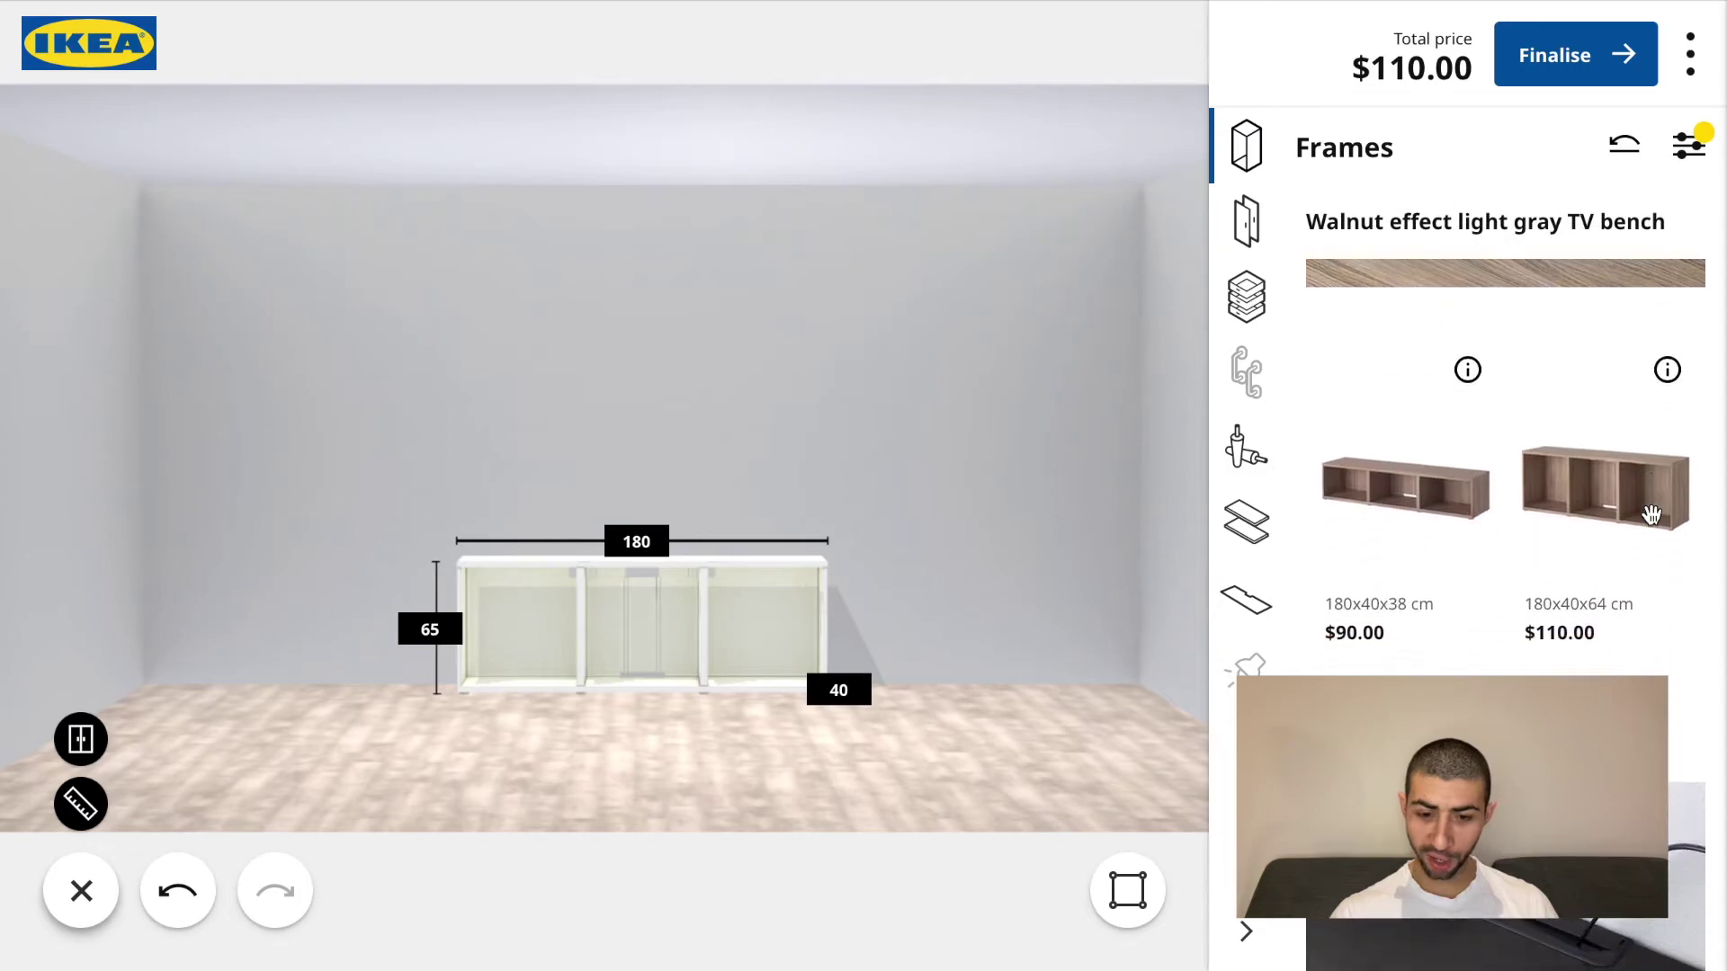
pyautogui.scroll(-1, 1651, 514)
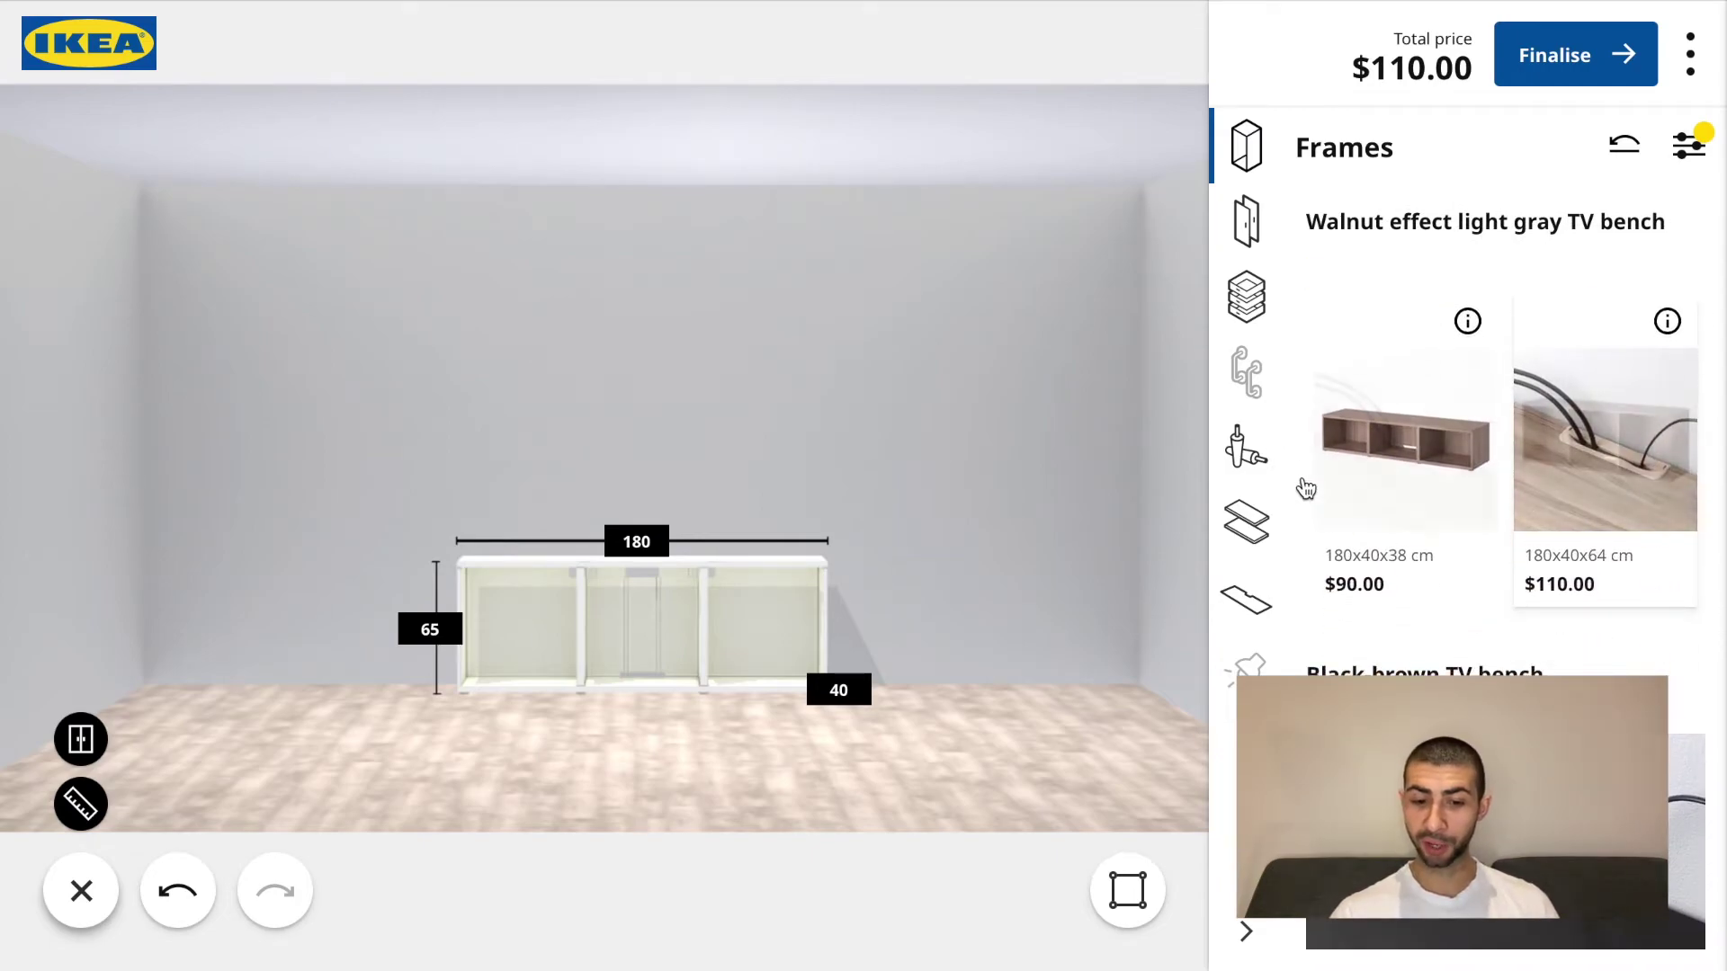
pyautogui.scroll(-2, 1611, 585)
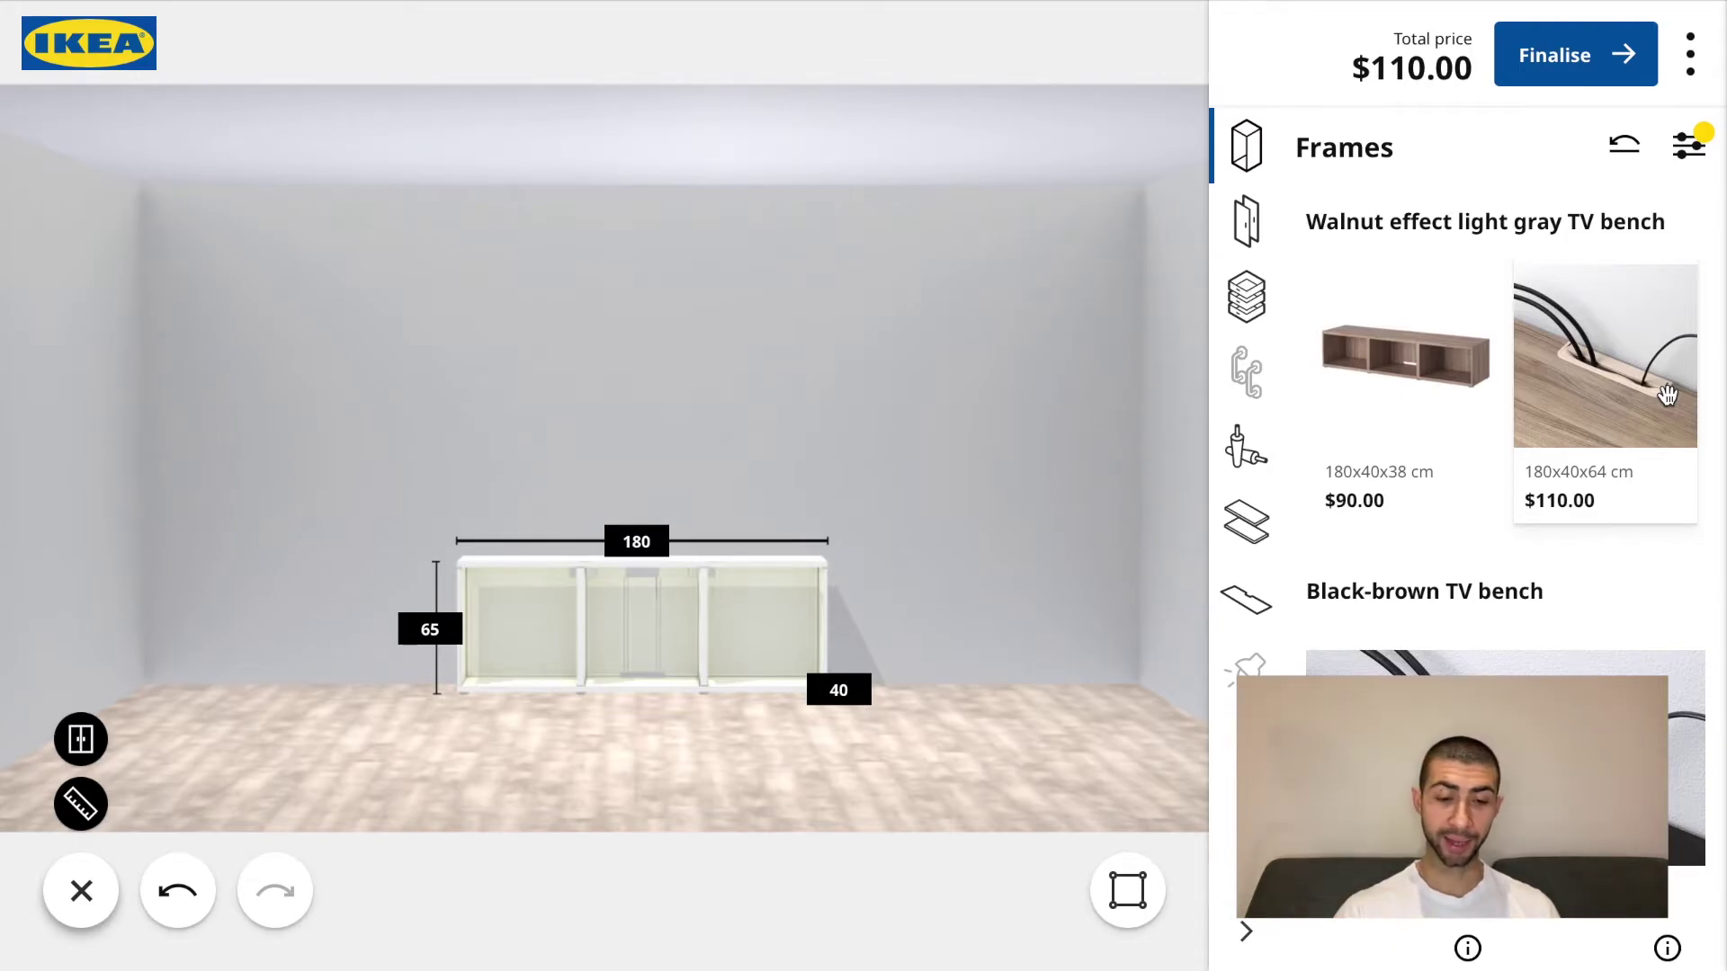
pyautogui.scroll(-5, 1486, 373)
pyautogui.scroll(4, 1486, 373)
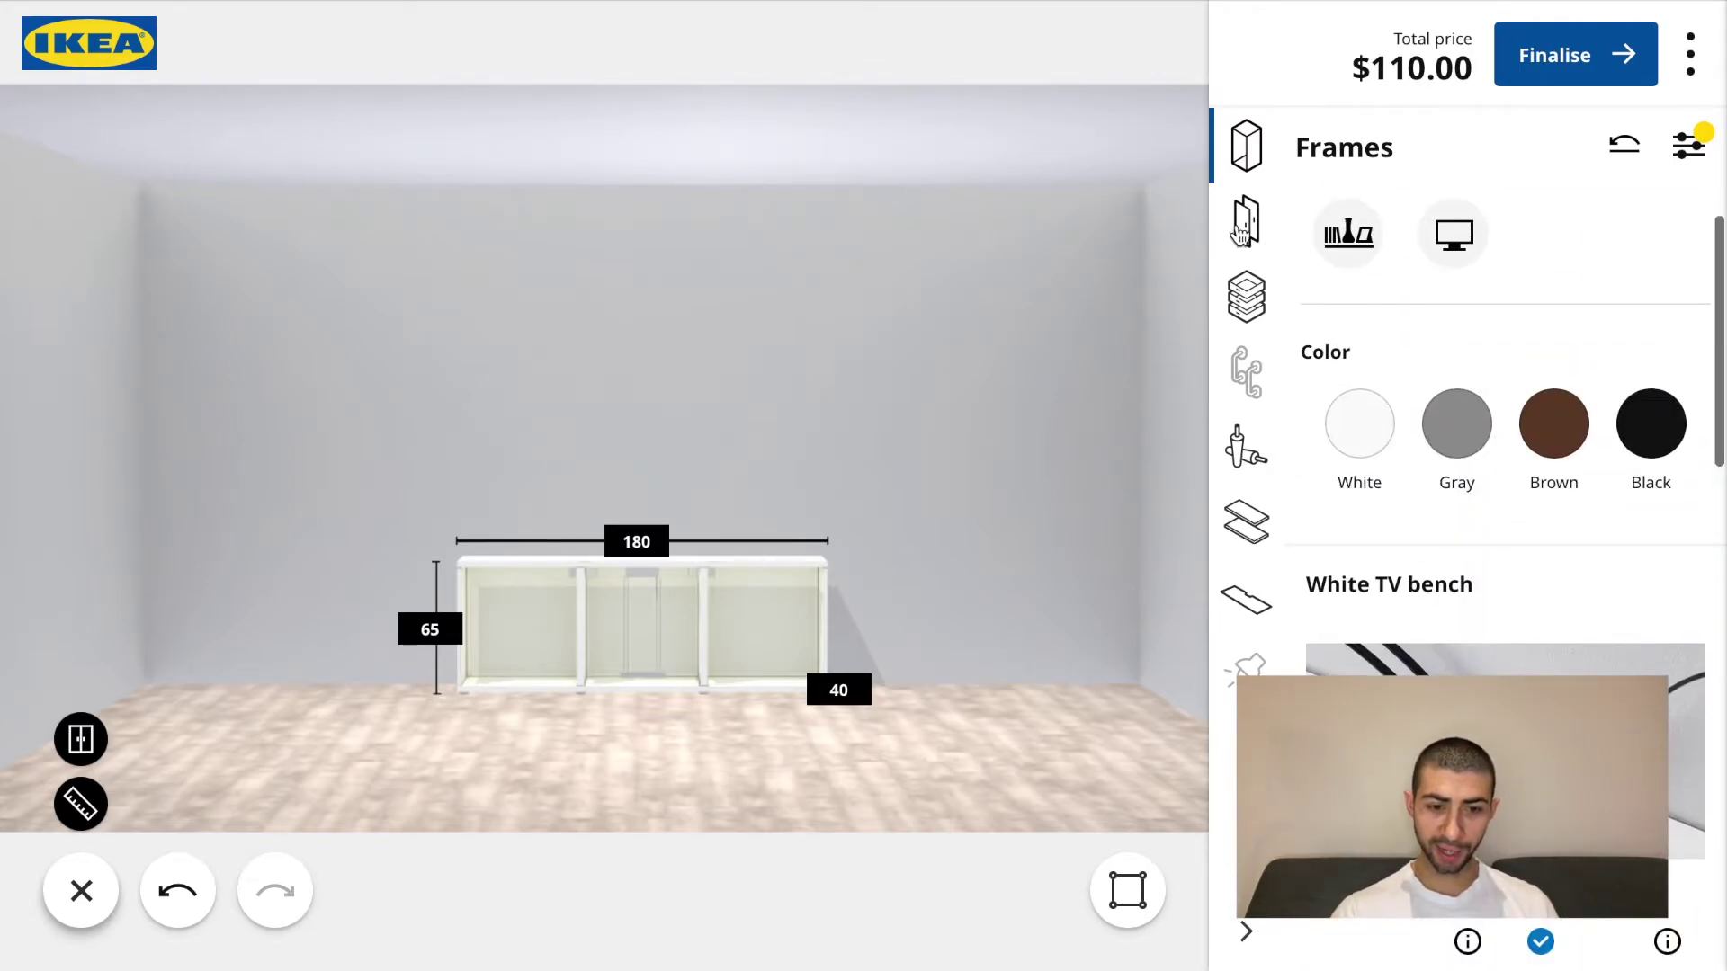
pyautogui.click(1254, 232)
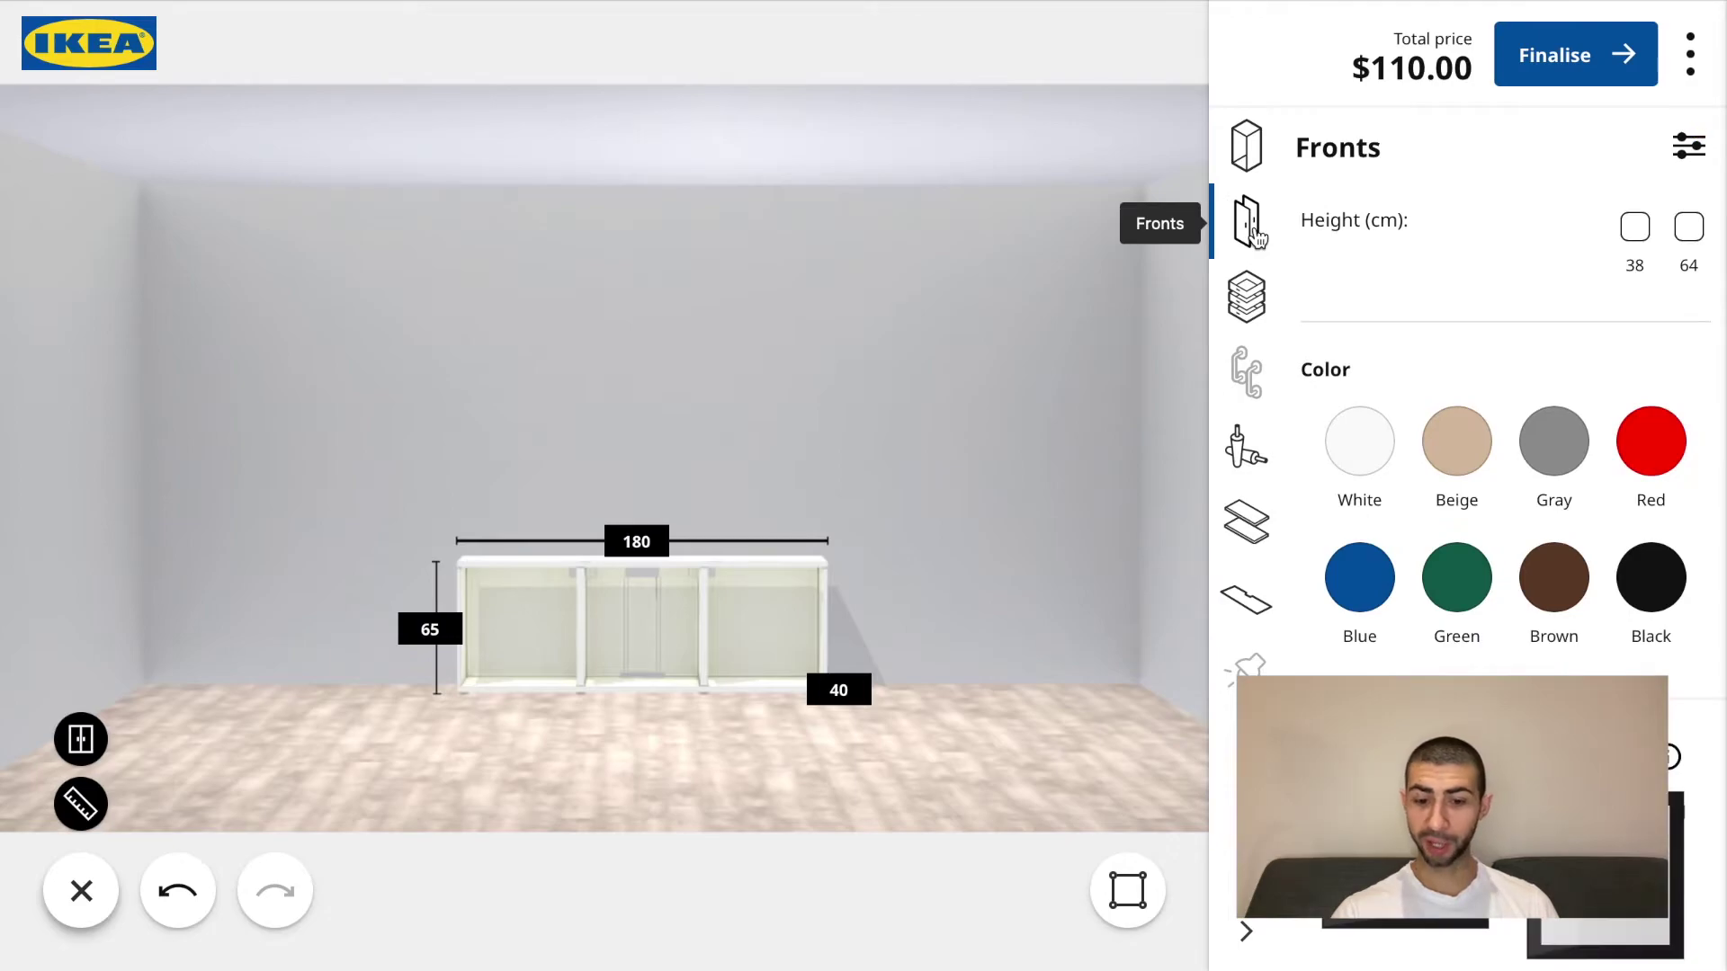
# Add a wood-effect LAPPVIKEN 60x64 cm front to the middle section of the TV bench.
pyautogui.scroll(-1, 1417, 627)
pyautogui.scroll(-10, 1417, 628)
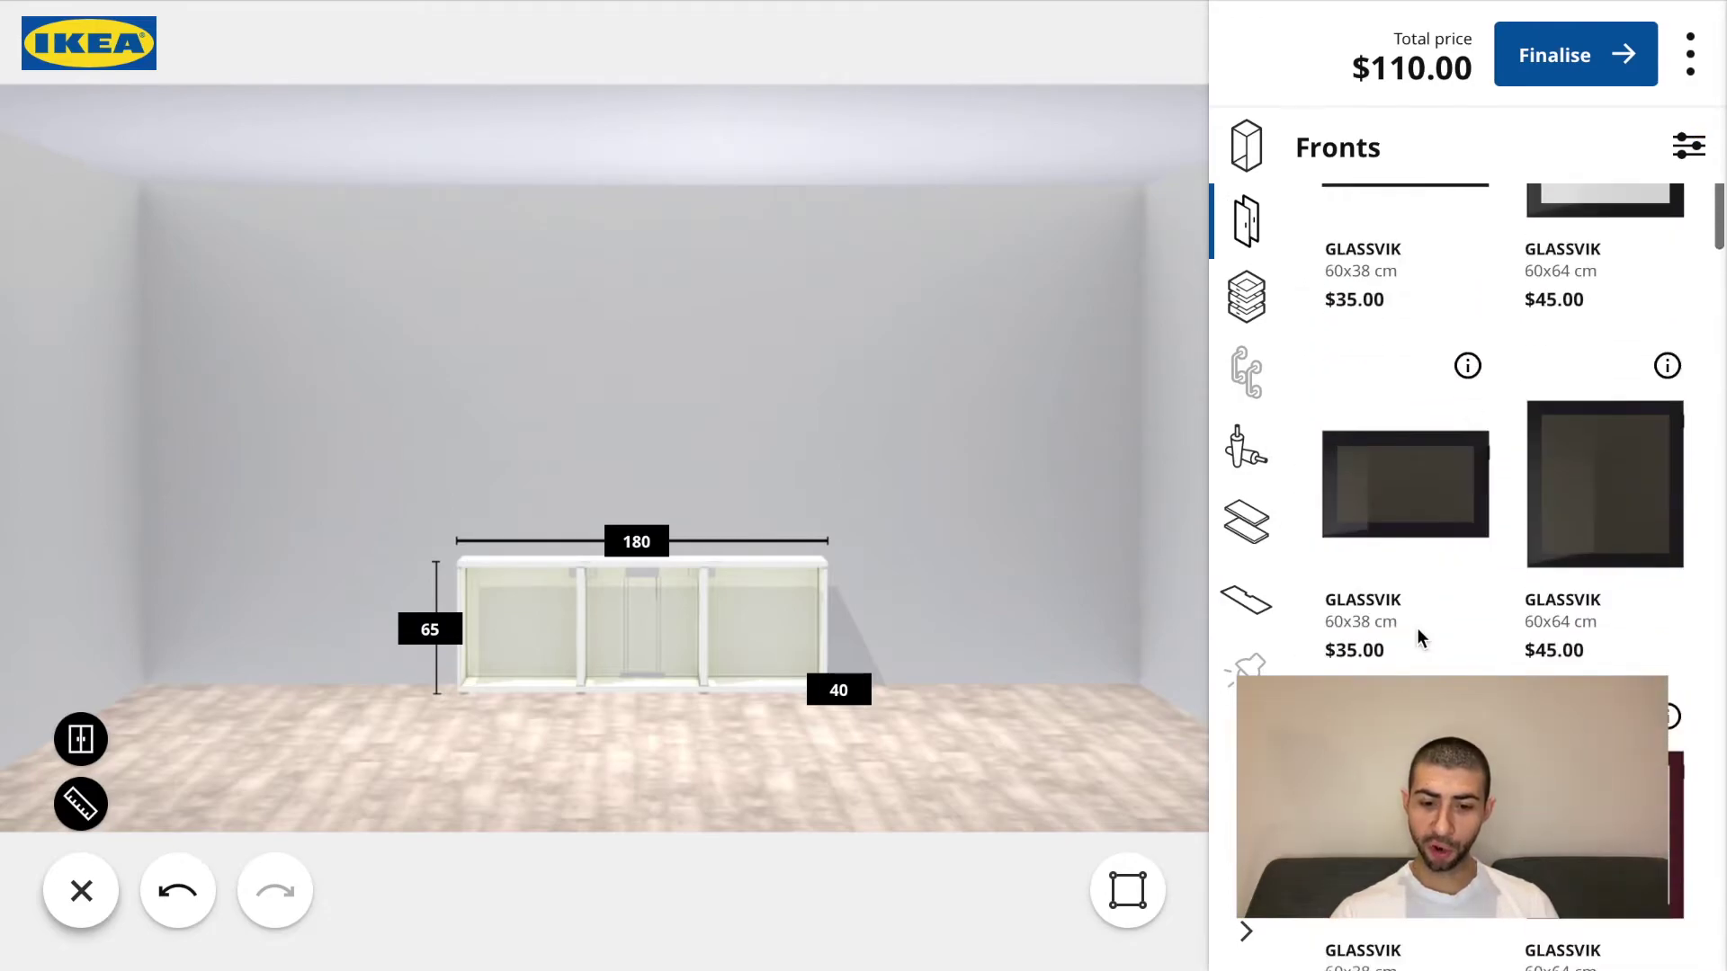
pyautogui.scroll(-10, 1417, 635)
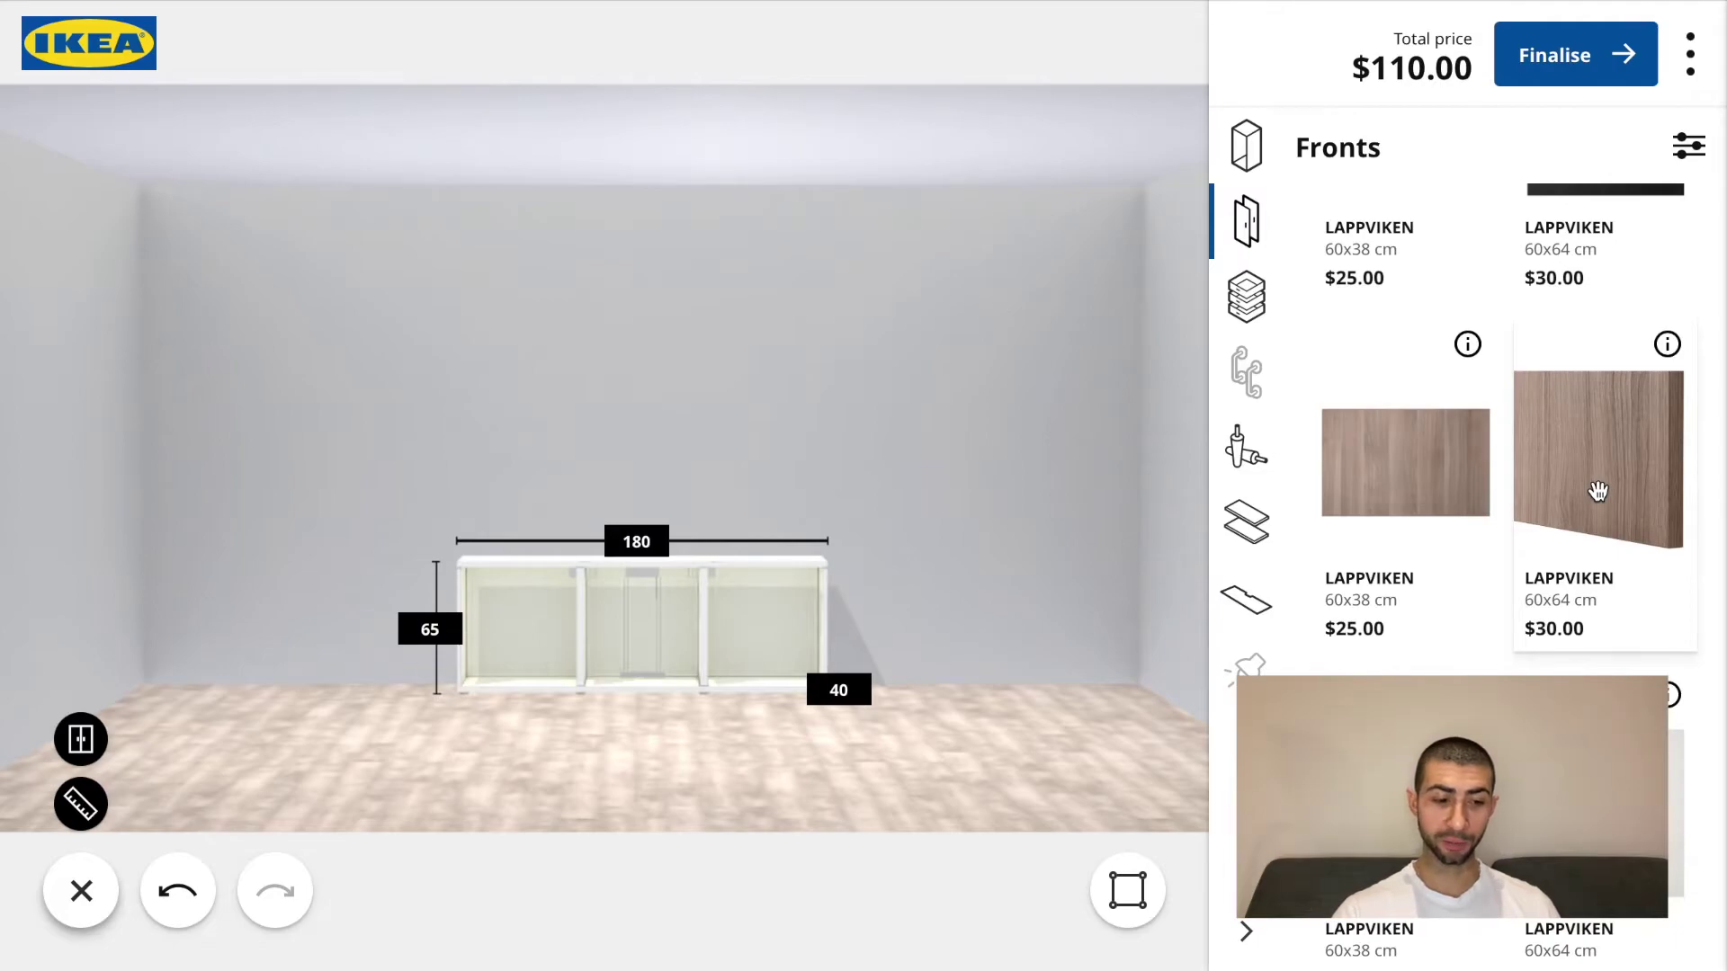
pyautogui.click(1597, 491)
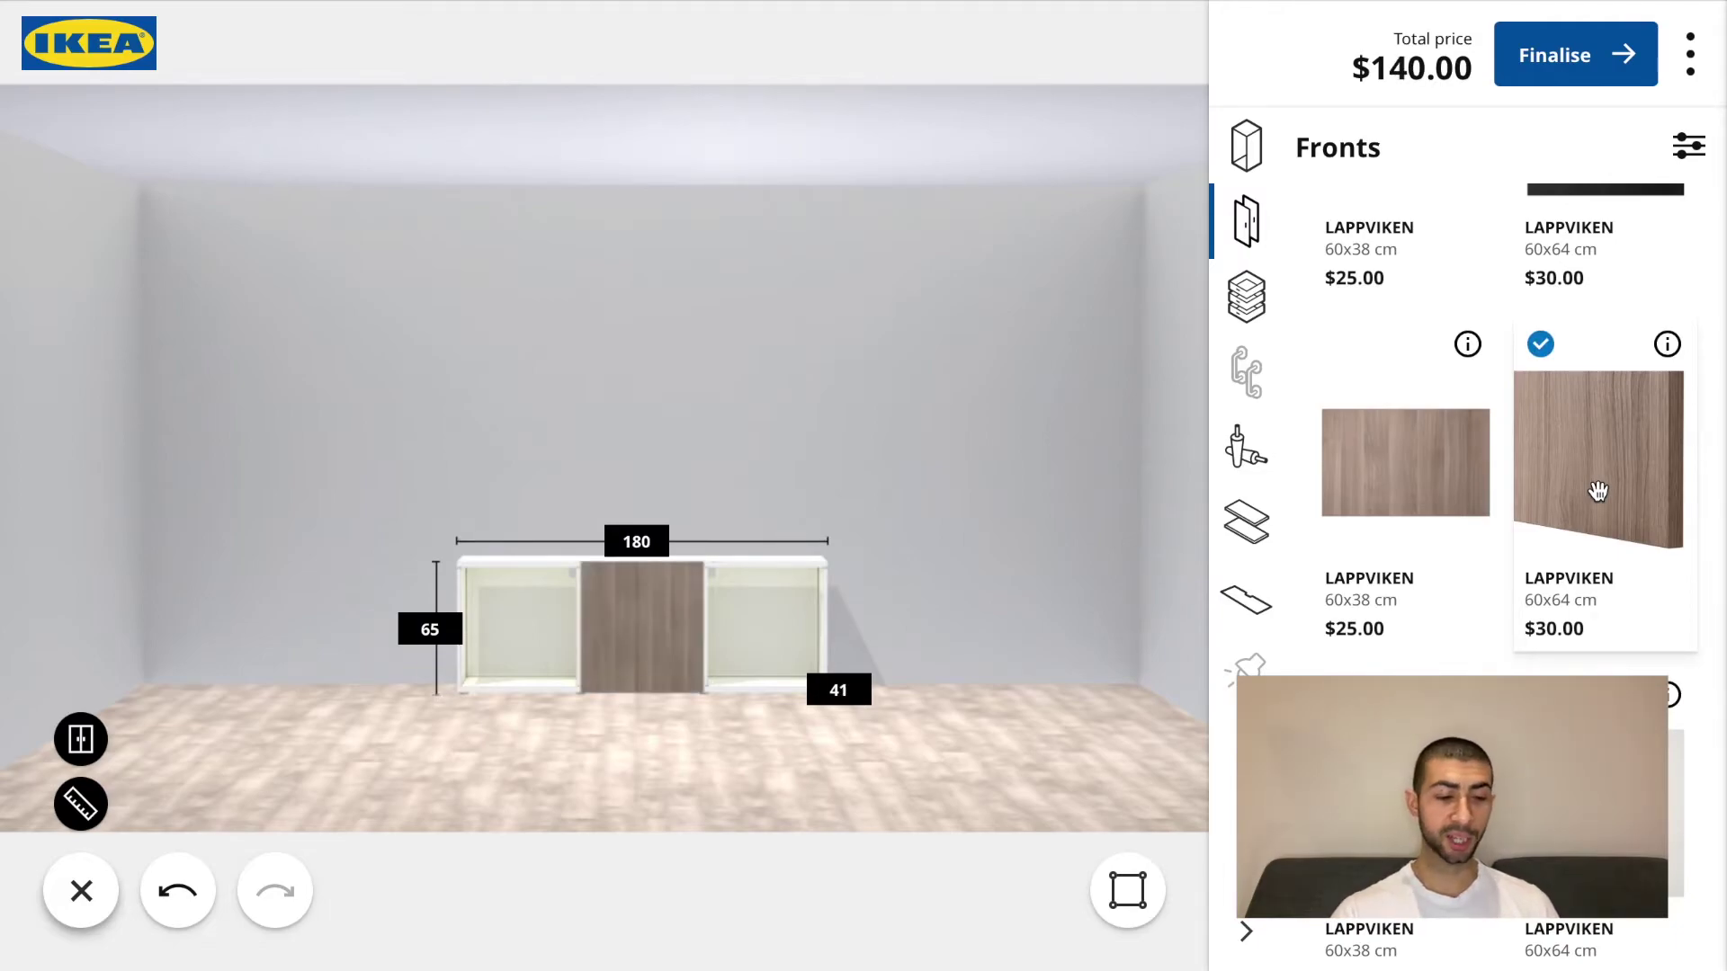
# Add a second matching LAPPVIKEN 60x64 cm front to the section beside the middle one and delete it.
pyautogui.click(1598, 491)
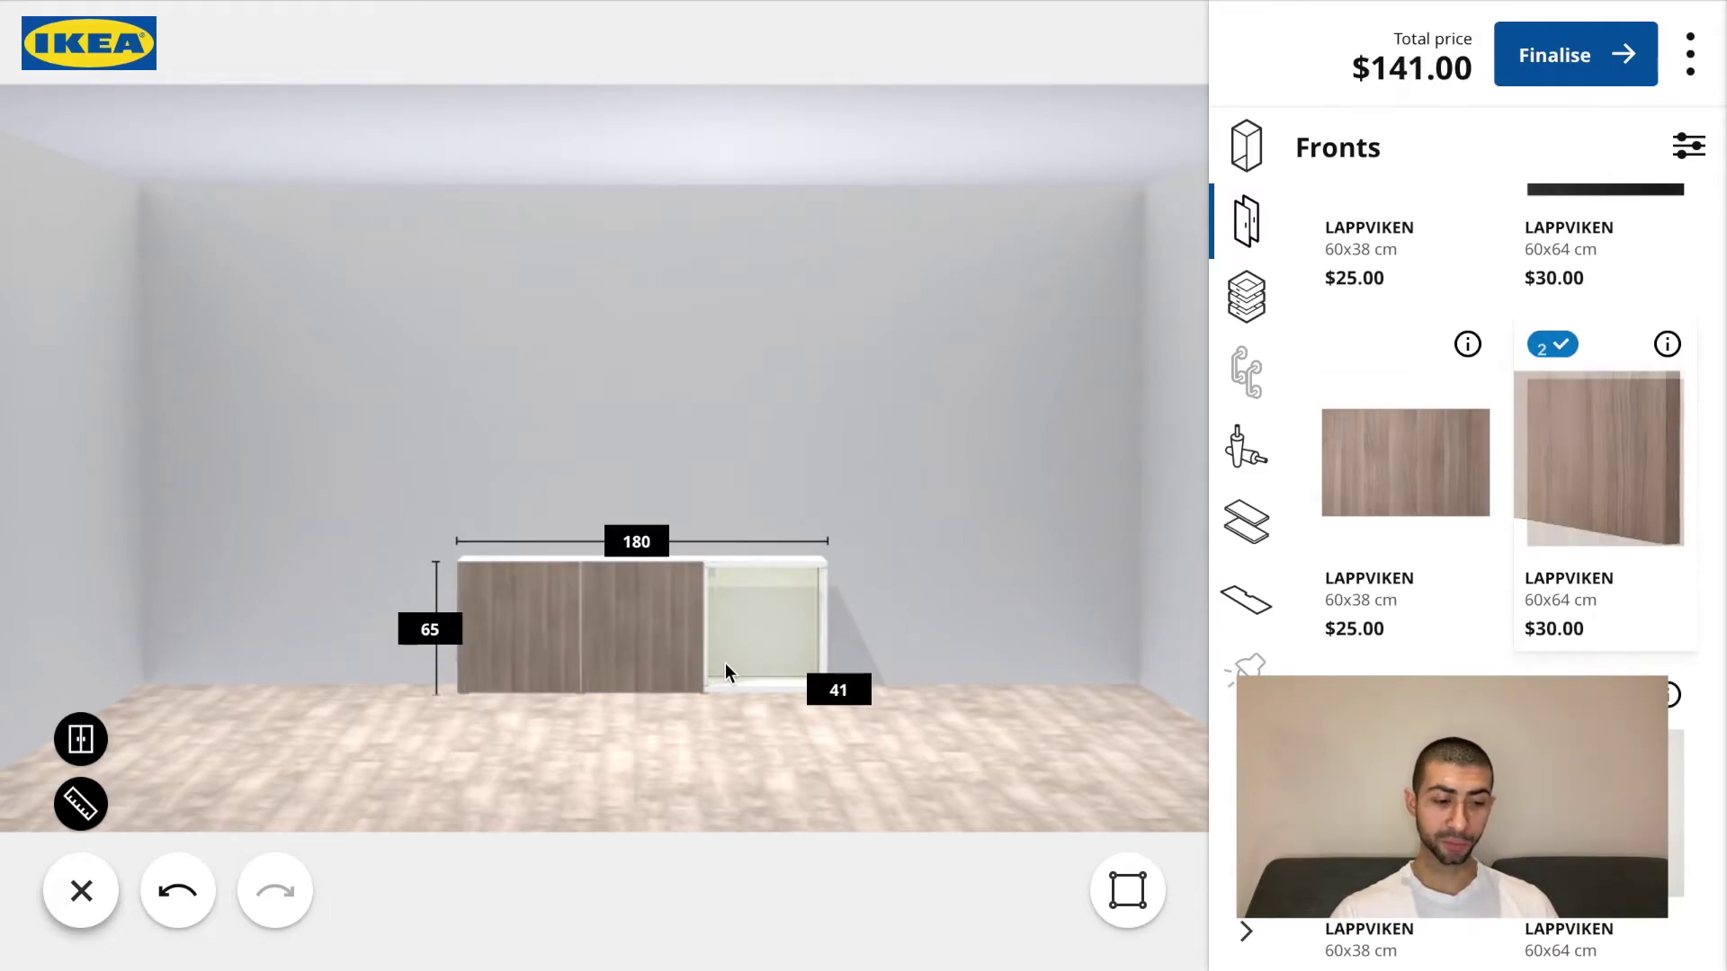
pyautogui.click(540, 609)
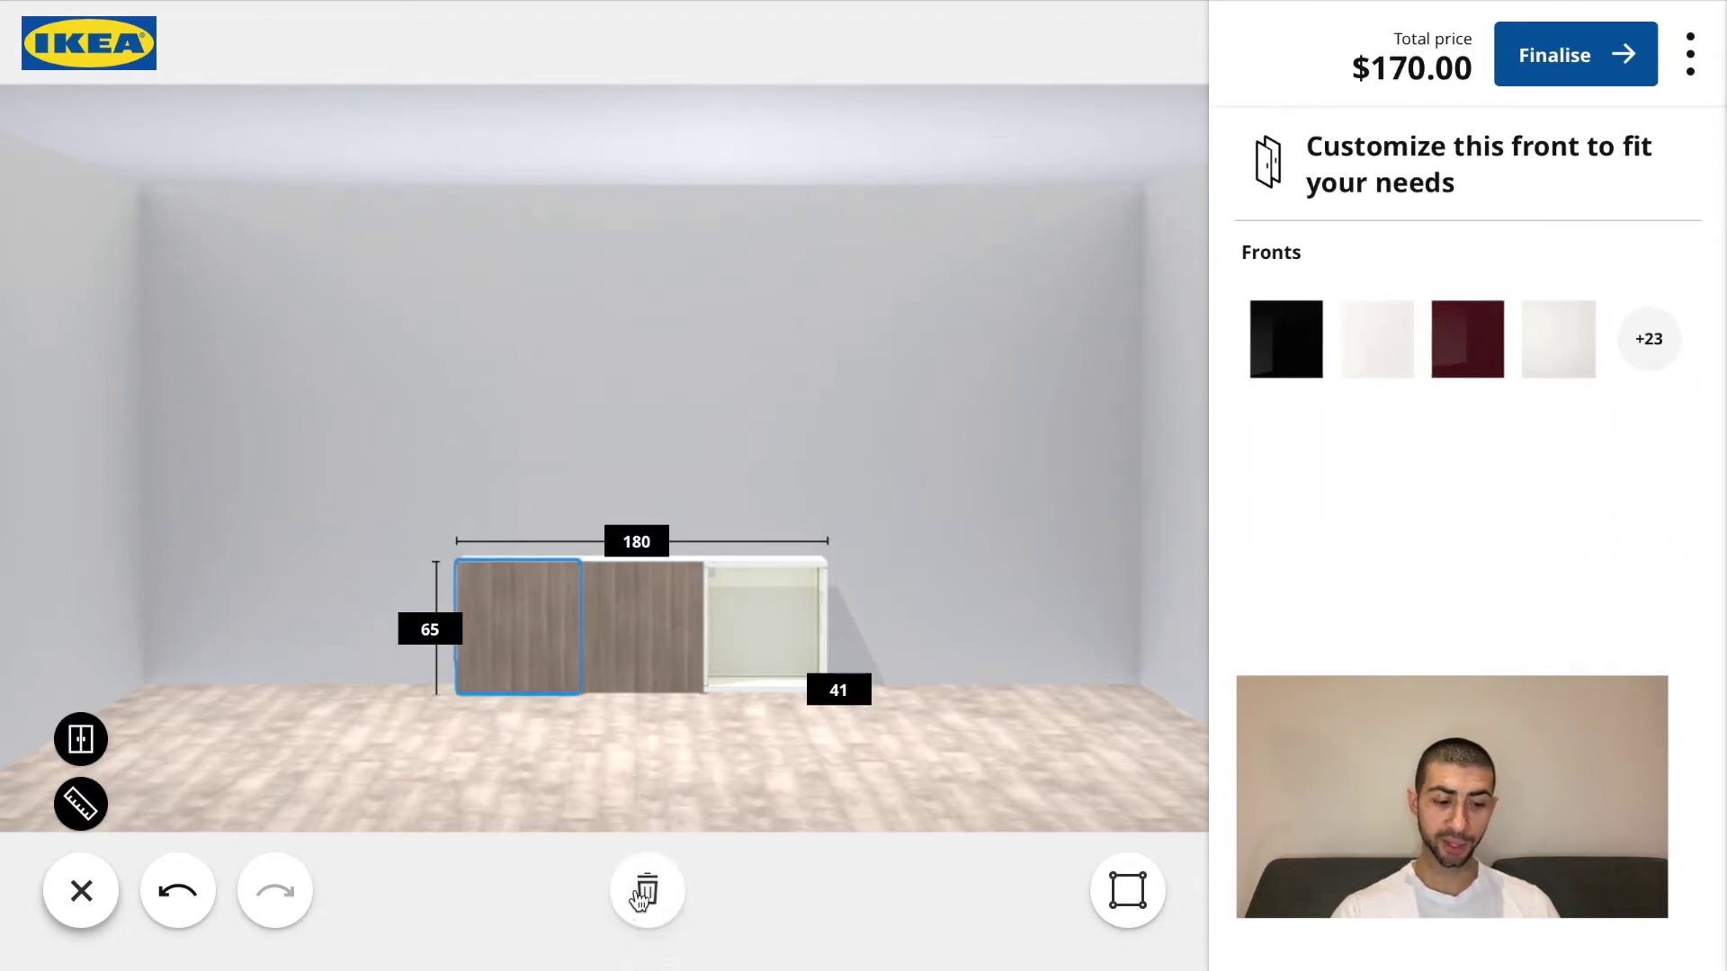
pyautogui.click(638, 906)
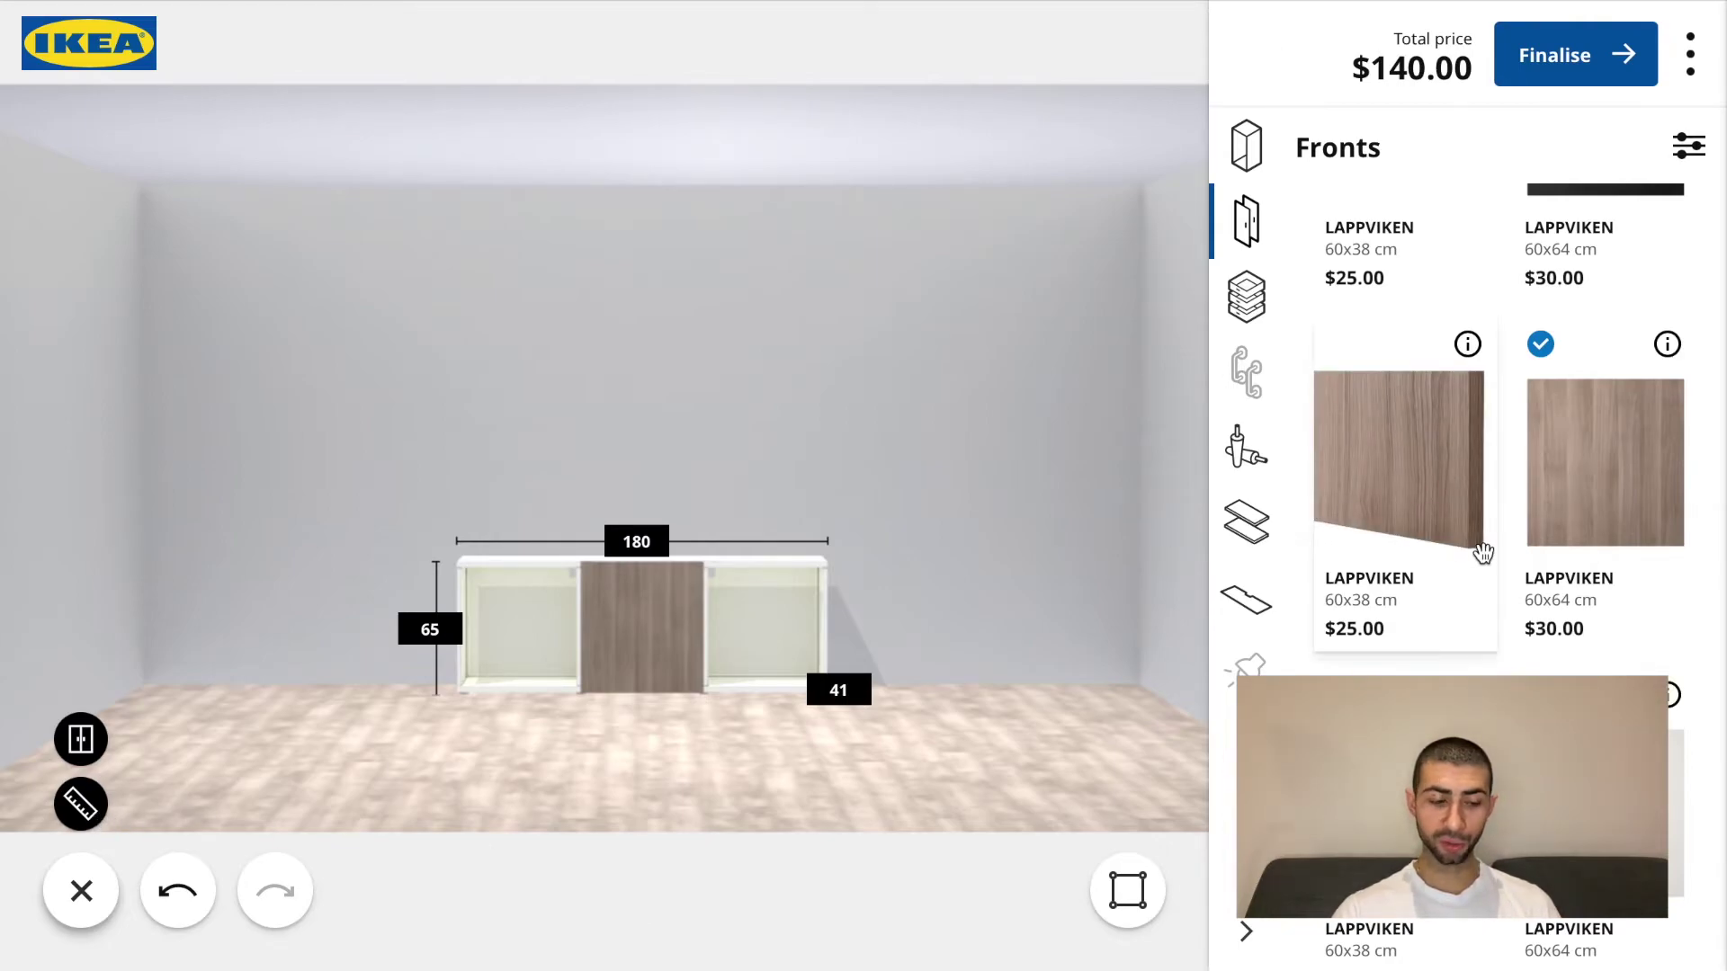
# Try the middle front on the neighbouring outer section and return it to the middle section.
pyautogui.click(683, 583)
pyautogui.moveTo(606, 598); pyautogui.dragTo(507, 597)
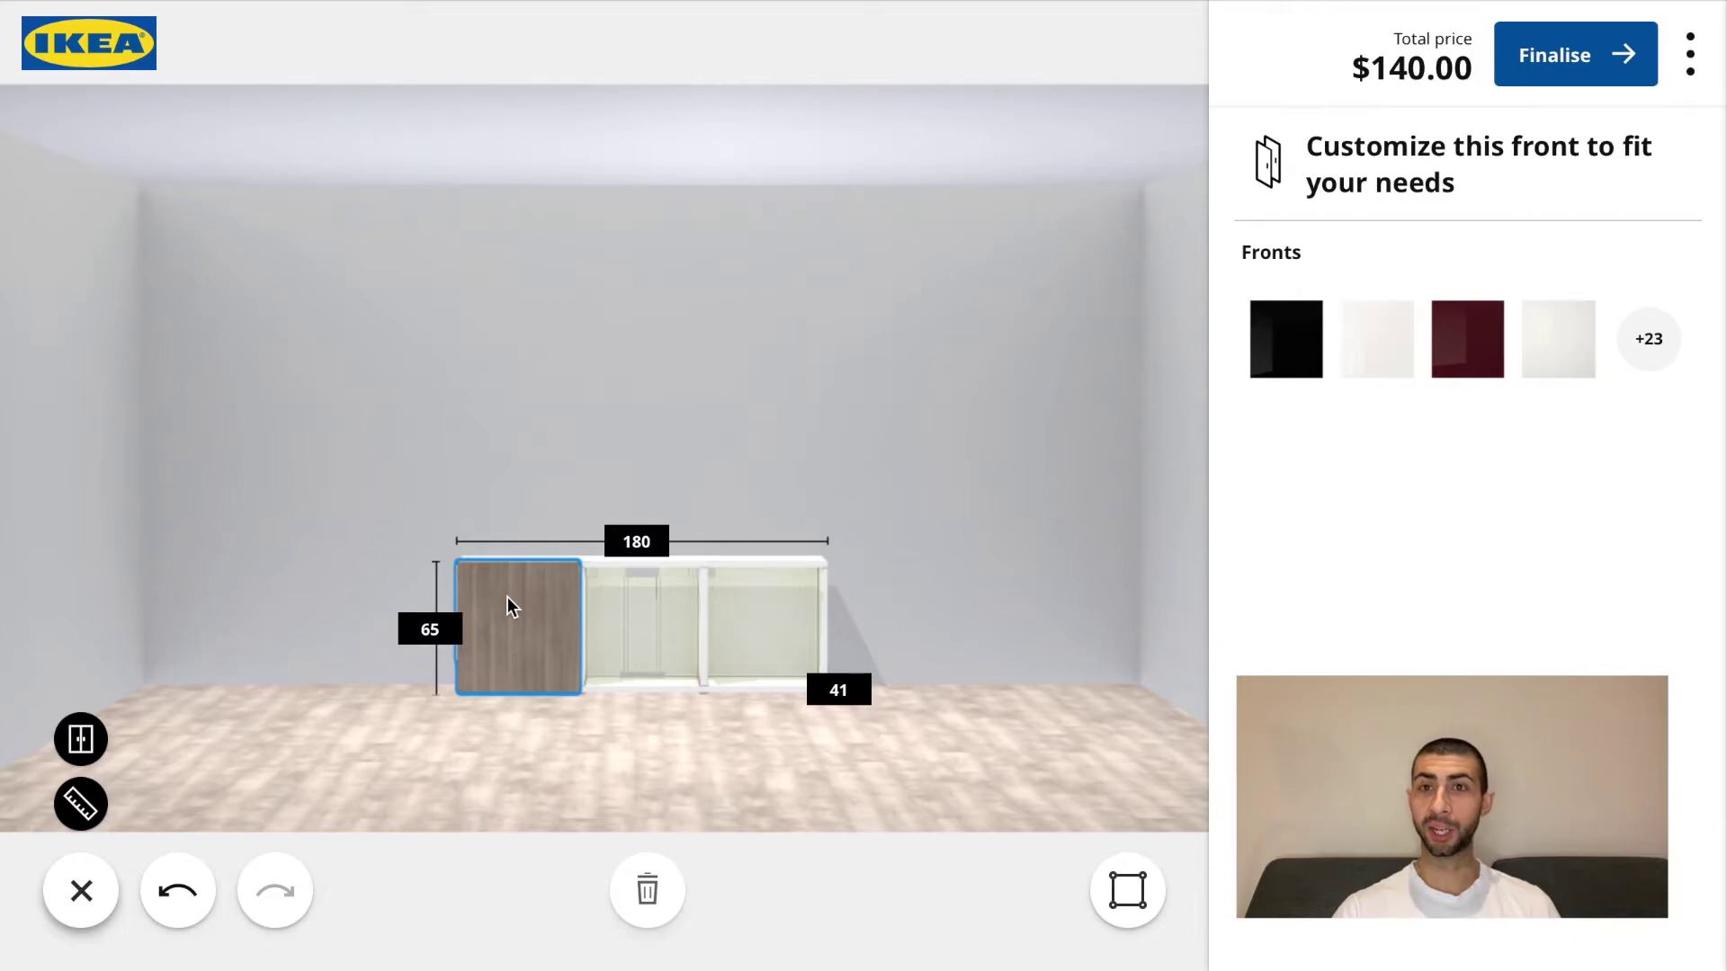
pyautogui.moveTo(507, 601); pyautogui.dragTo(644, 615)
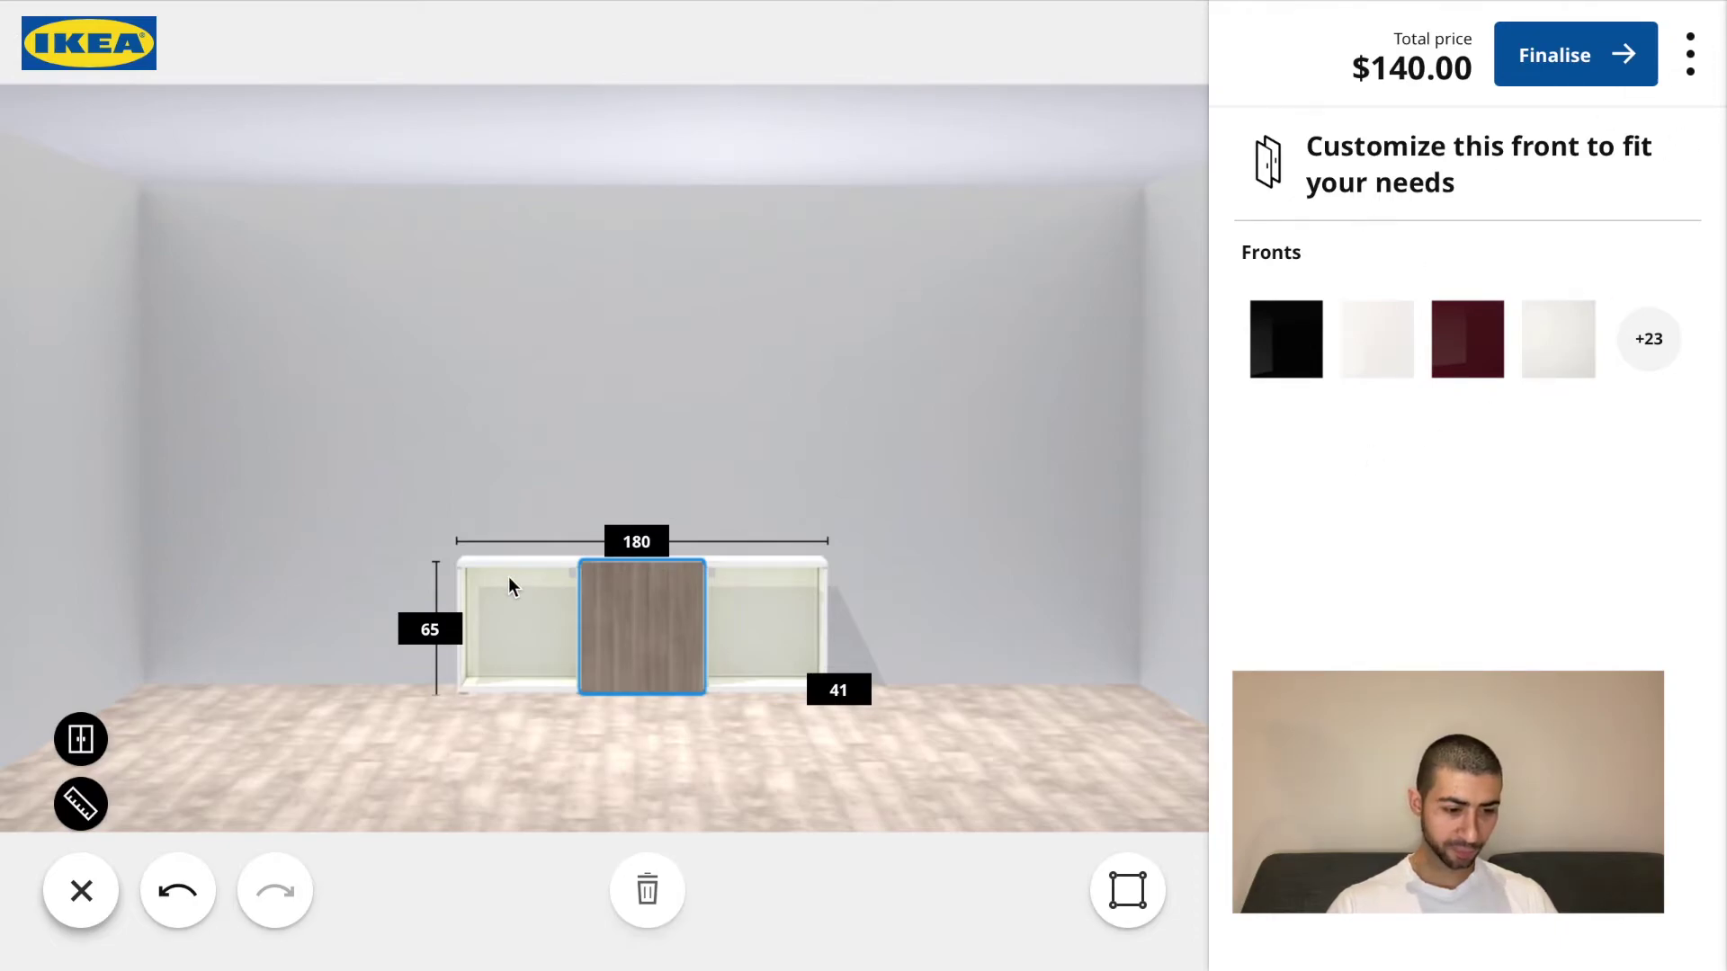
pyautogui.click(768, 735)
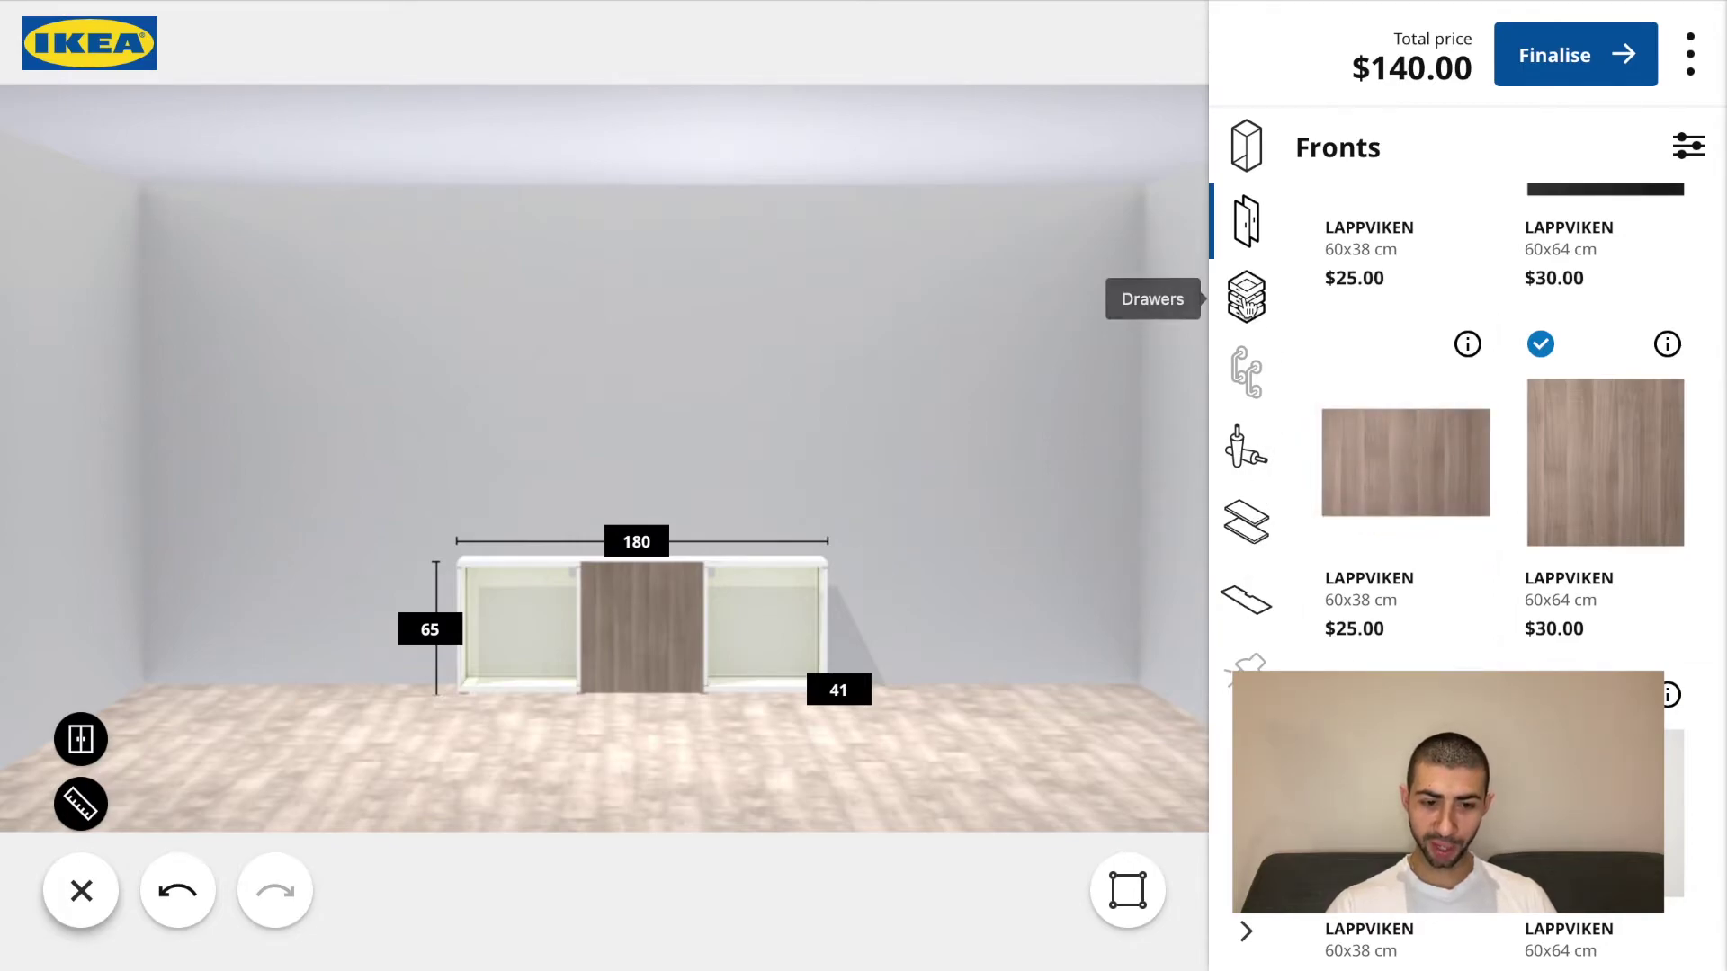
# Filter the drawers to gray and add one low wood-effect push-to-open drawer to the bottom of each outer section.
pyautogui.click(1247, 301)
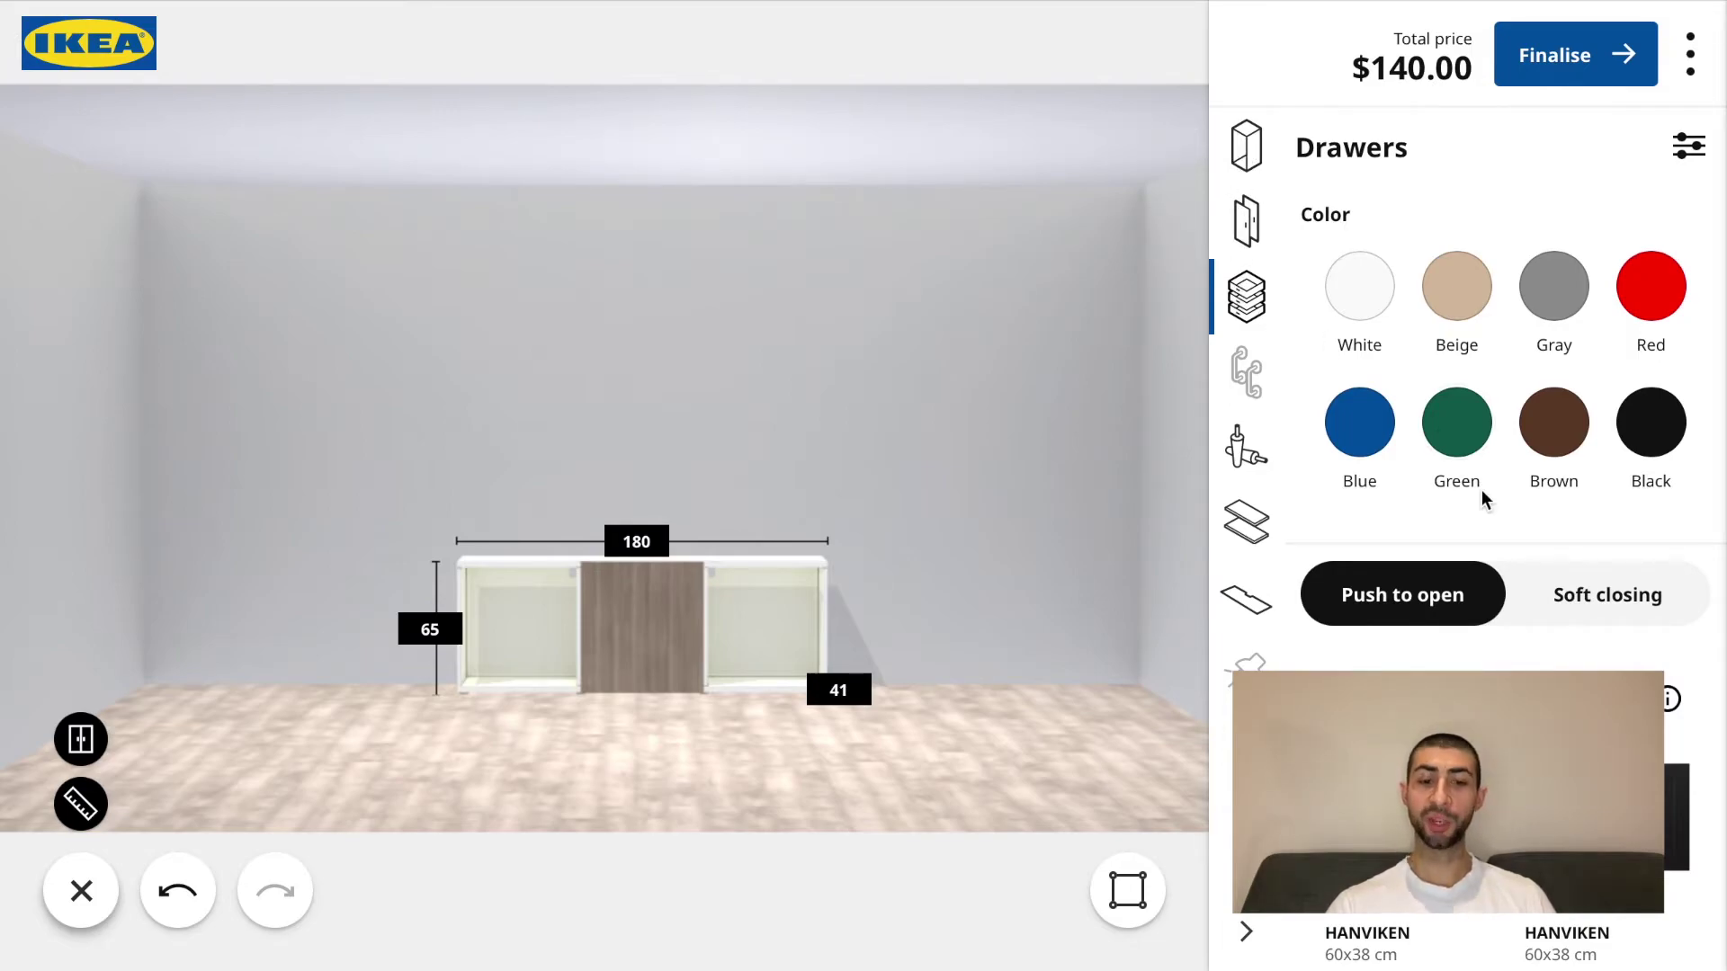
pyautogui.click(1570, 300)
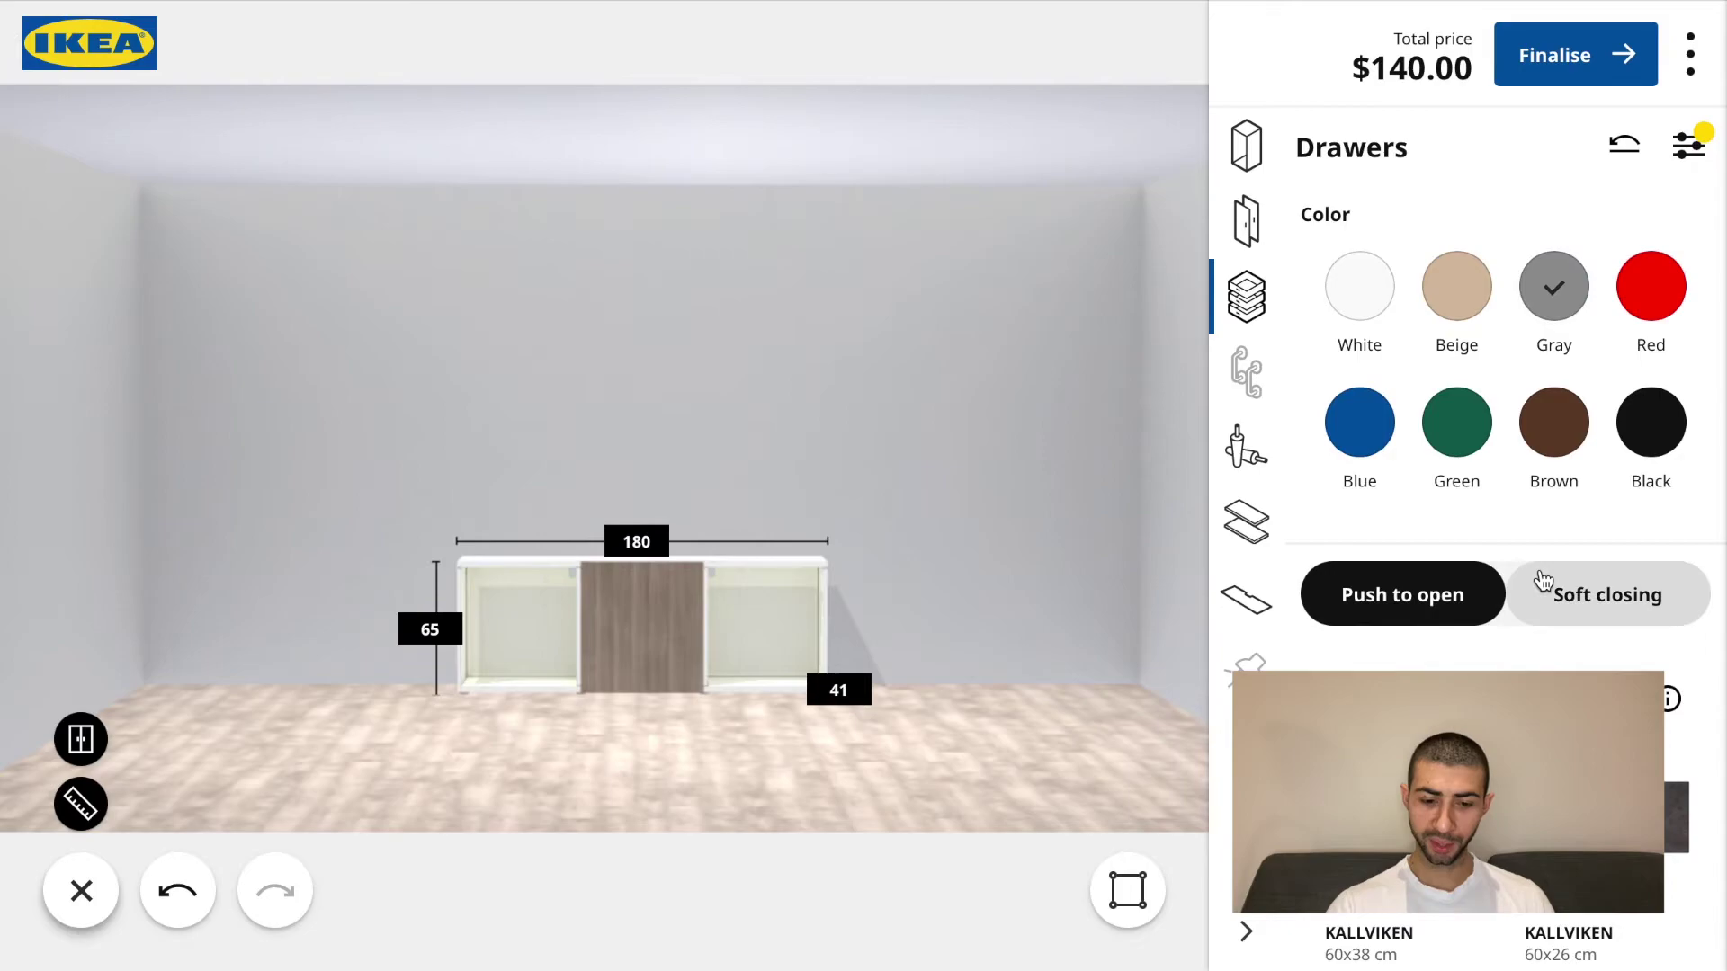
pyautogui.scroll(-4, 1542, 576)
pyautogui.scroll(-1, 1535, 556)
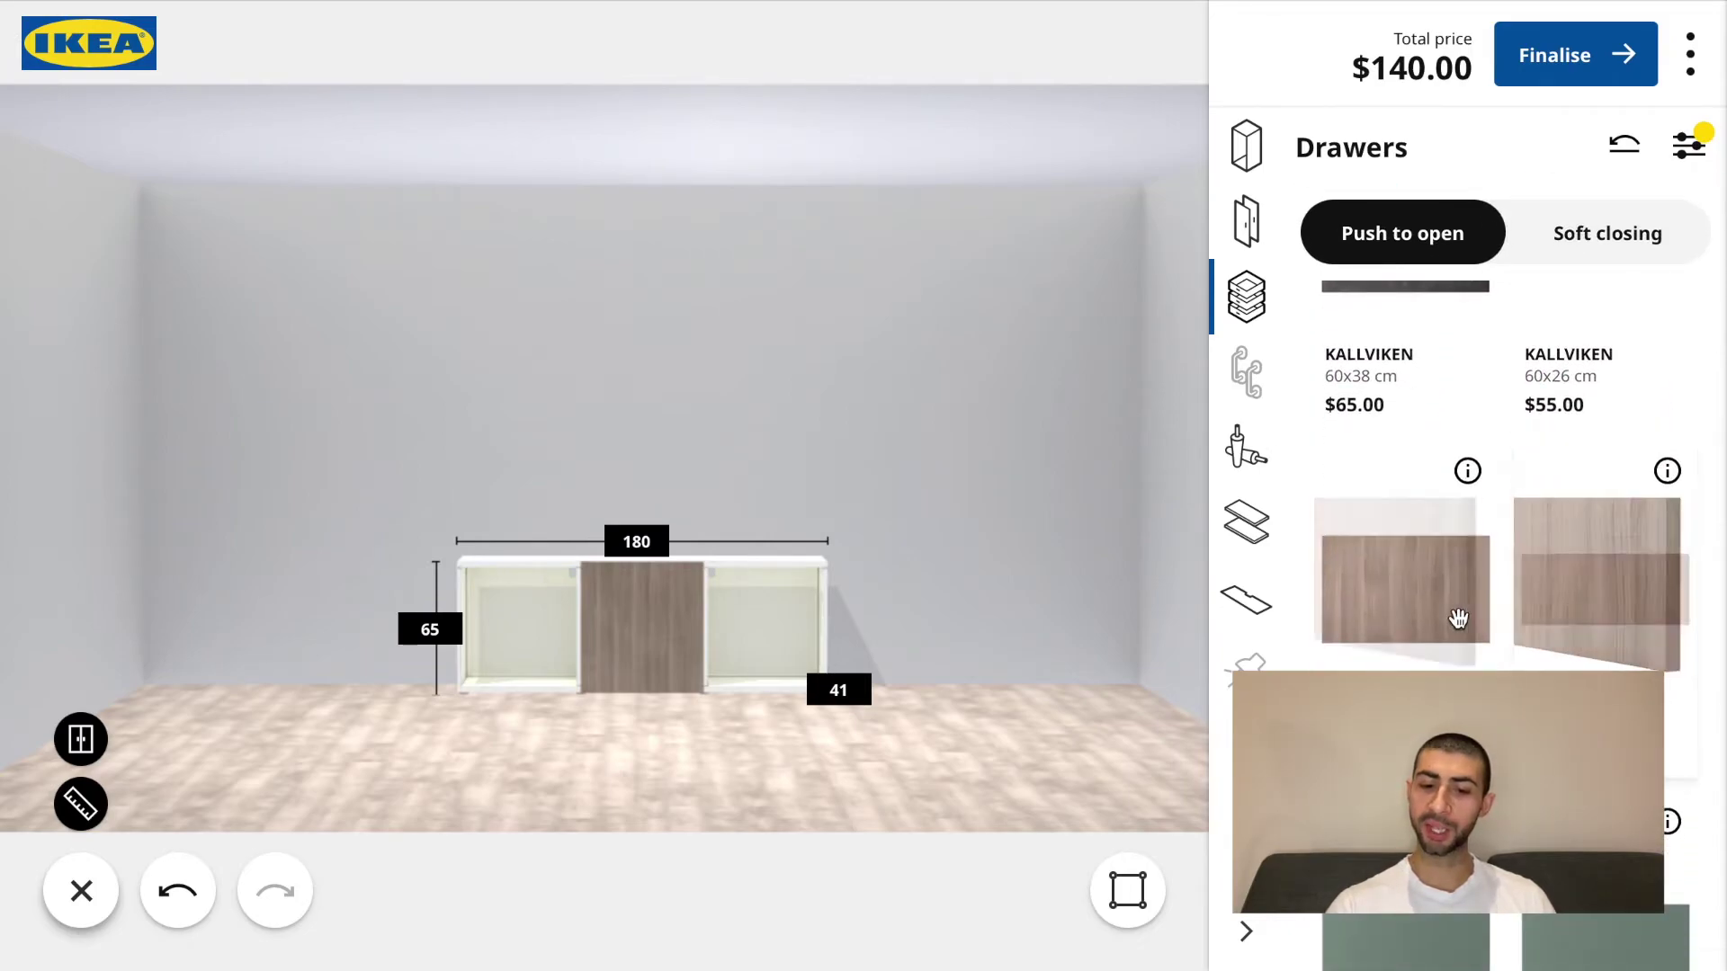
pyautogui.click(1604, 661)
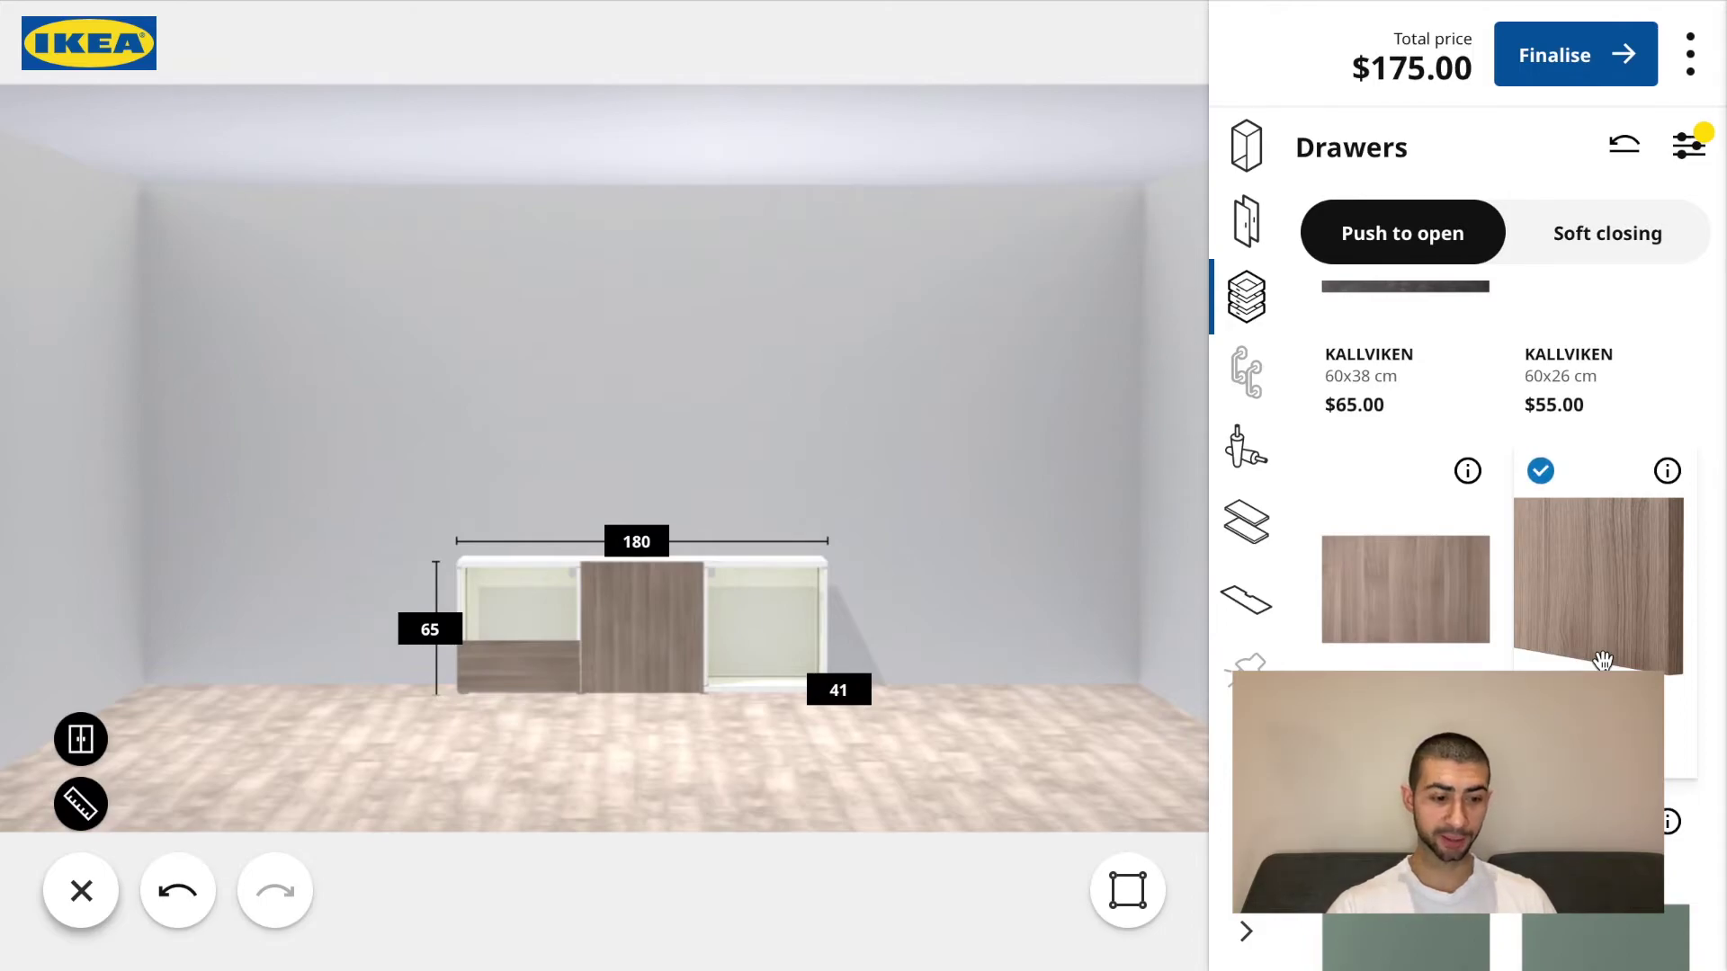
pyautogui.click(1603, 661)
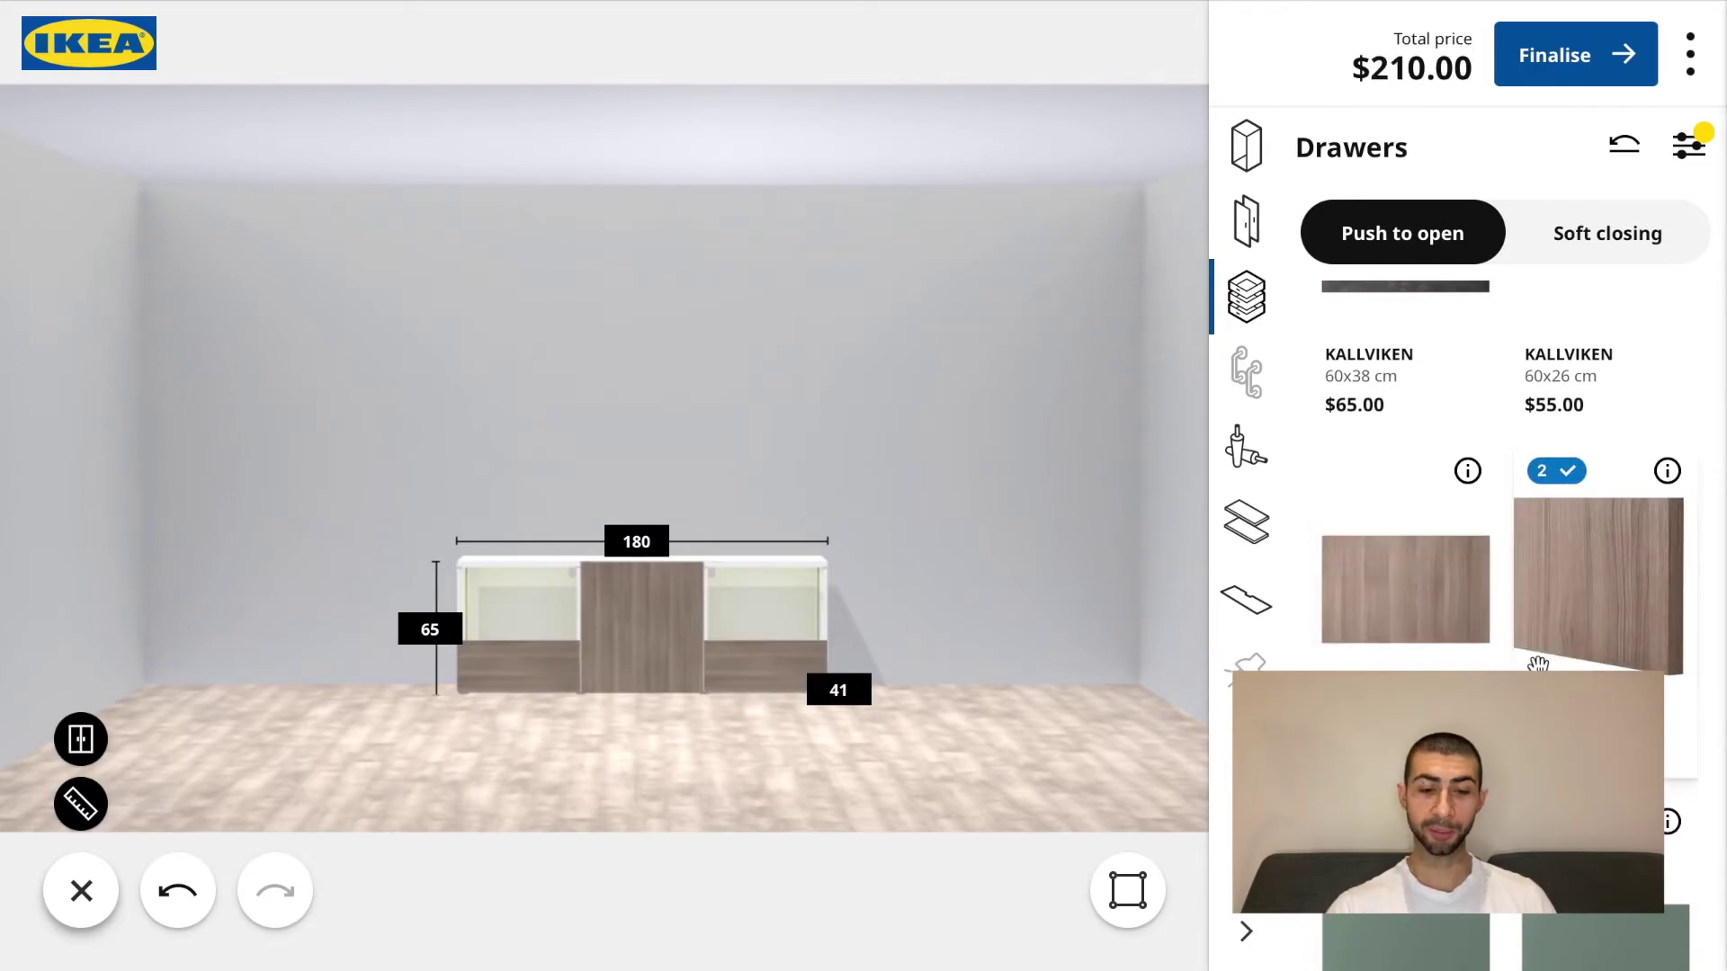
# Add a second matching drawer to each outer section and move both up to the top, leaving an open gap between drawers.
pyautogui.click(1556, 648)
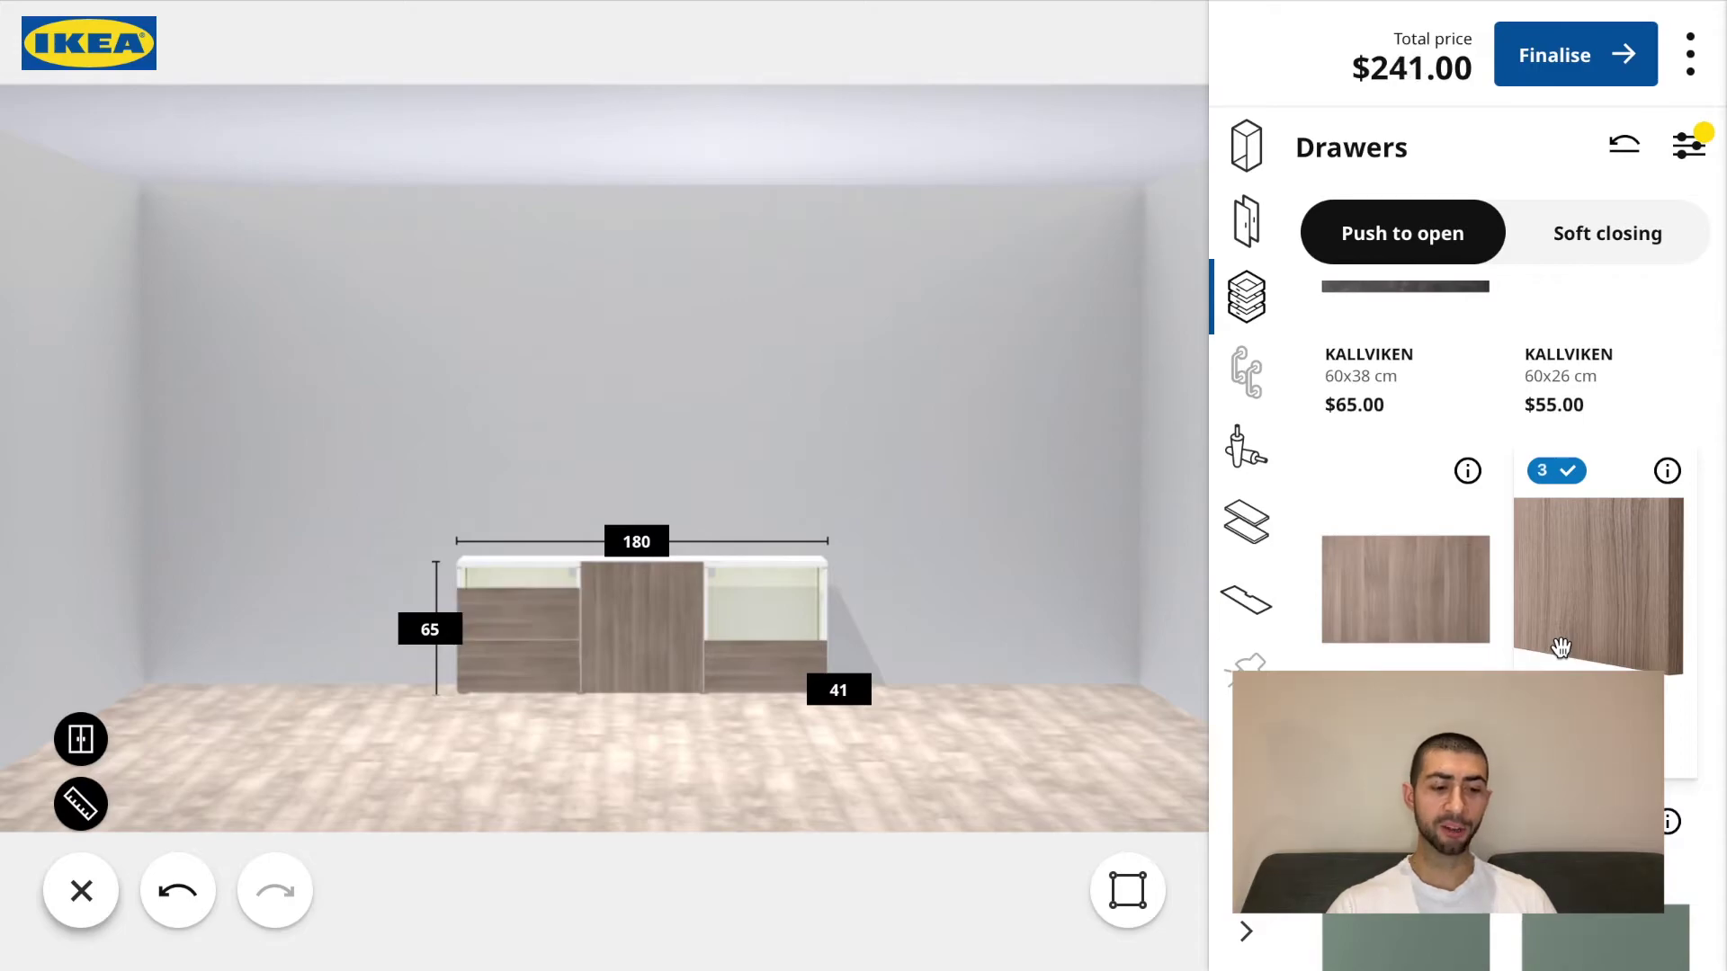
pyautogui.click(1561, 647)
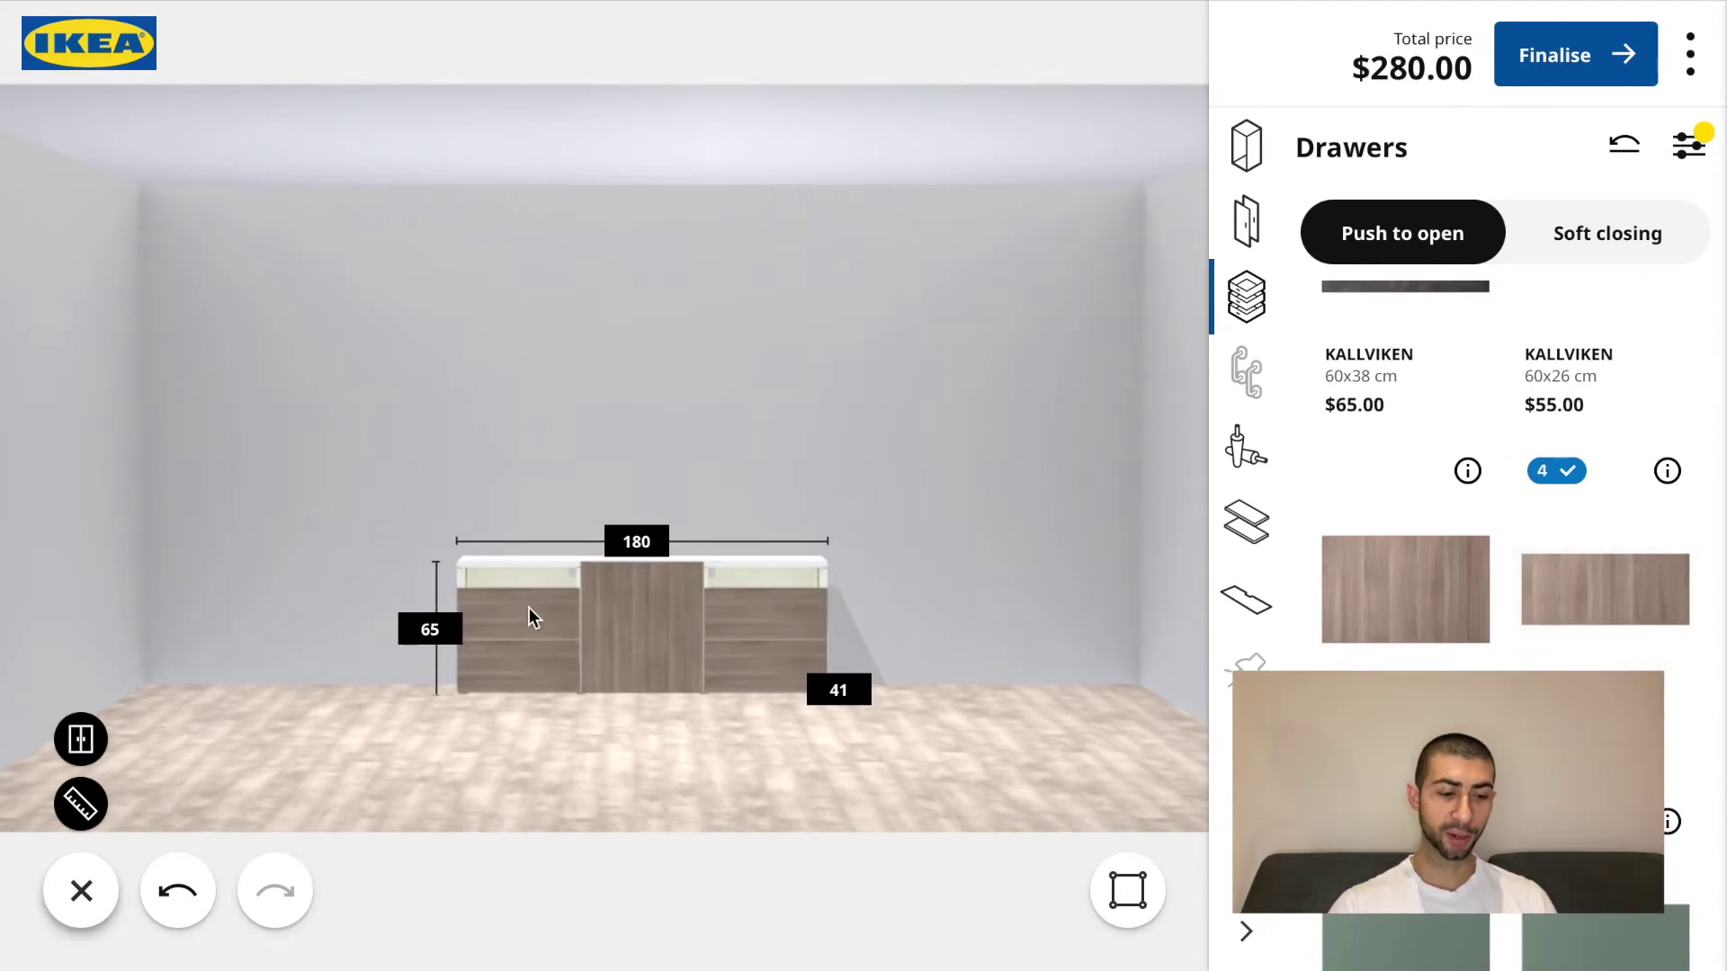
pyautogui.moveTo(529, 607); pyautogui.dragTo(529, 556)
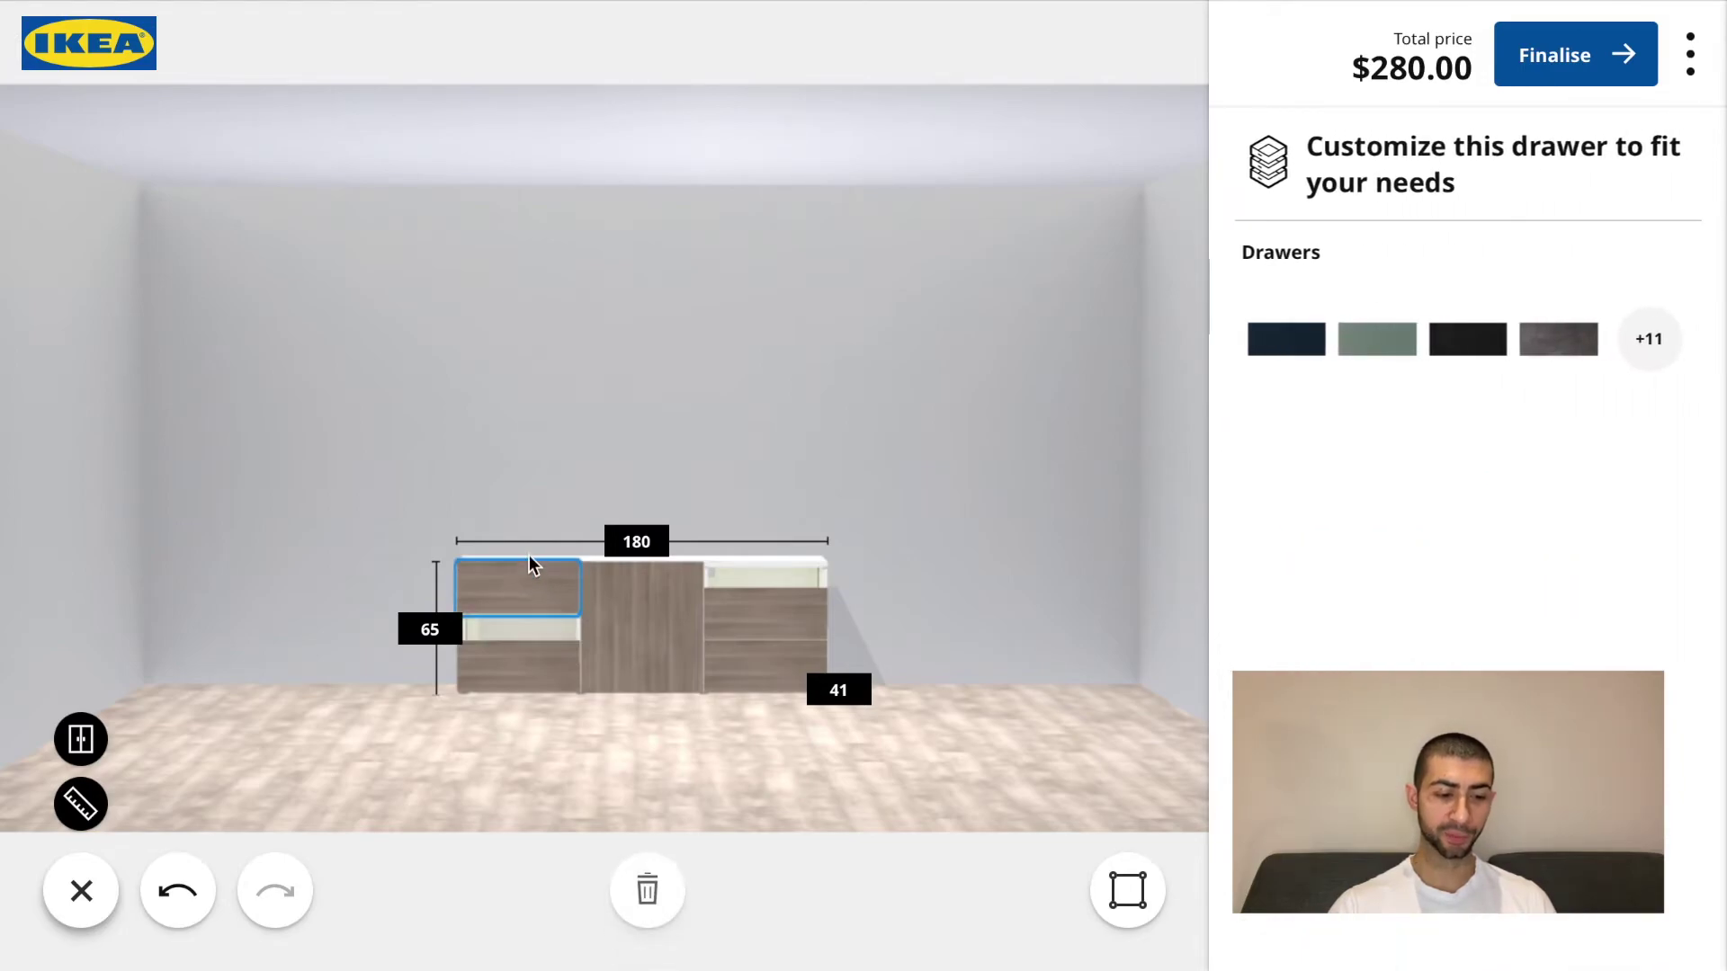
pyautogui.moveTo(732, 597); pyautogui.dragTo(732, 565)
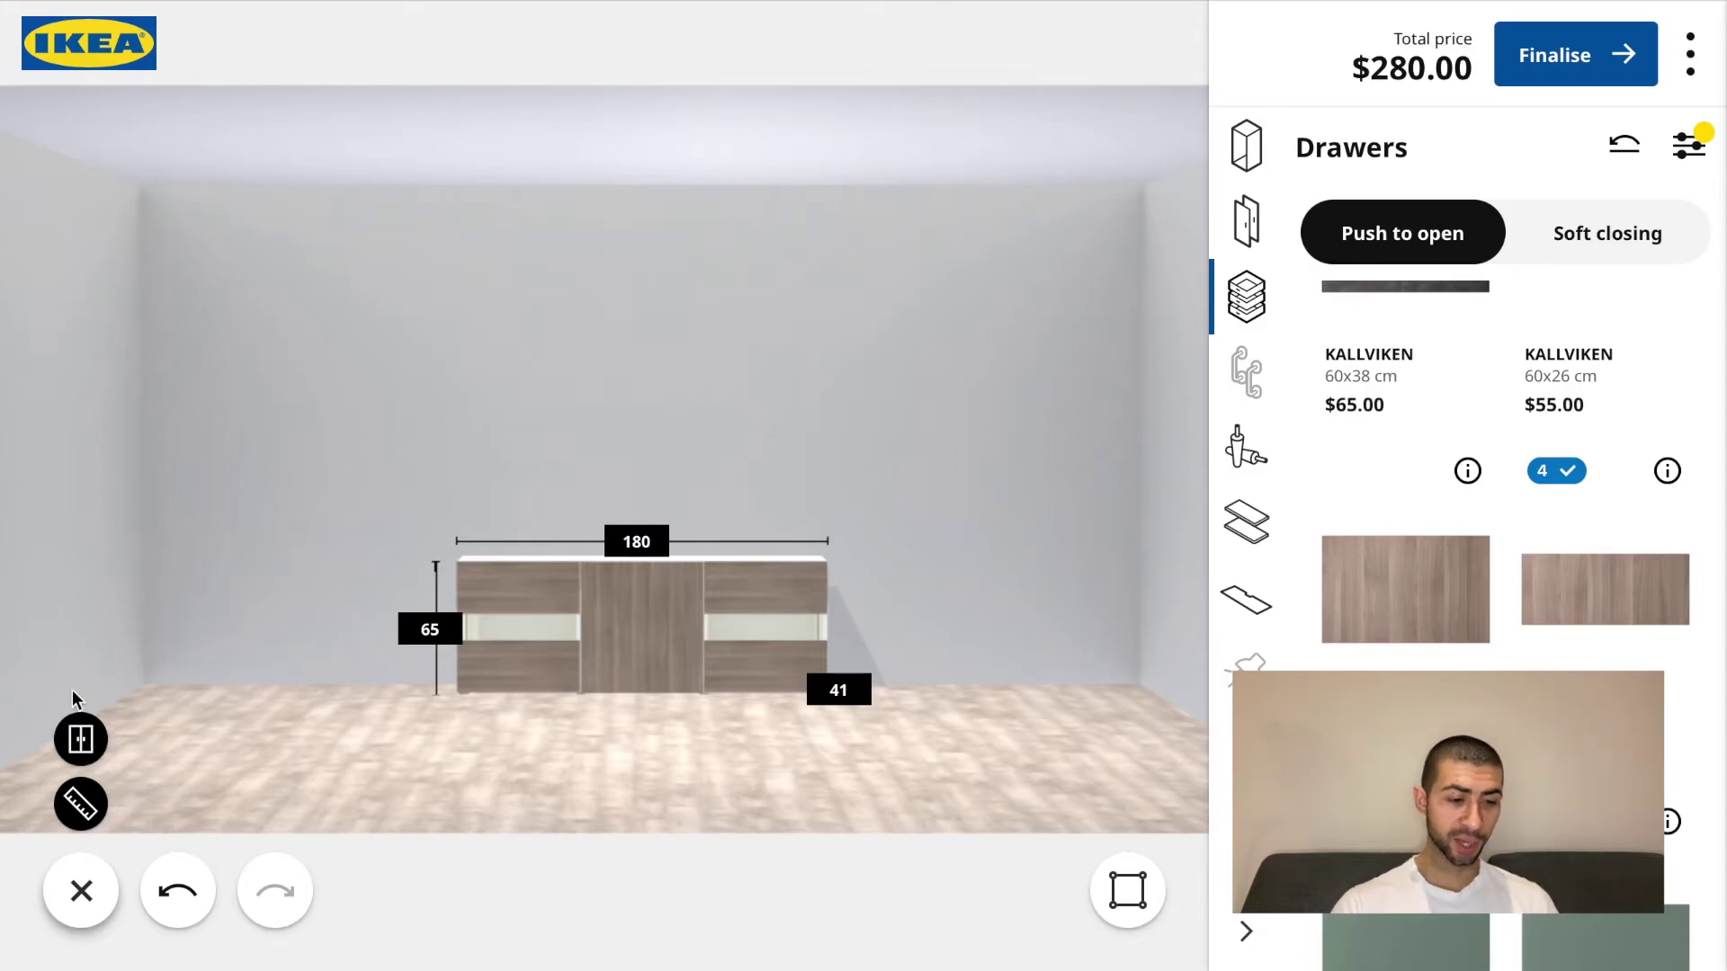
# Hide the fronts, examine the bench interior and drawer runners from different angles, and turn the measurements off and on again.
pyautogui.click(80, 746)
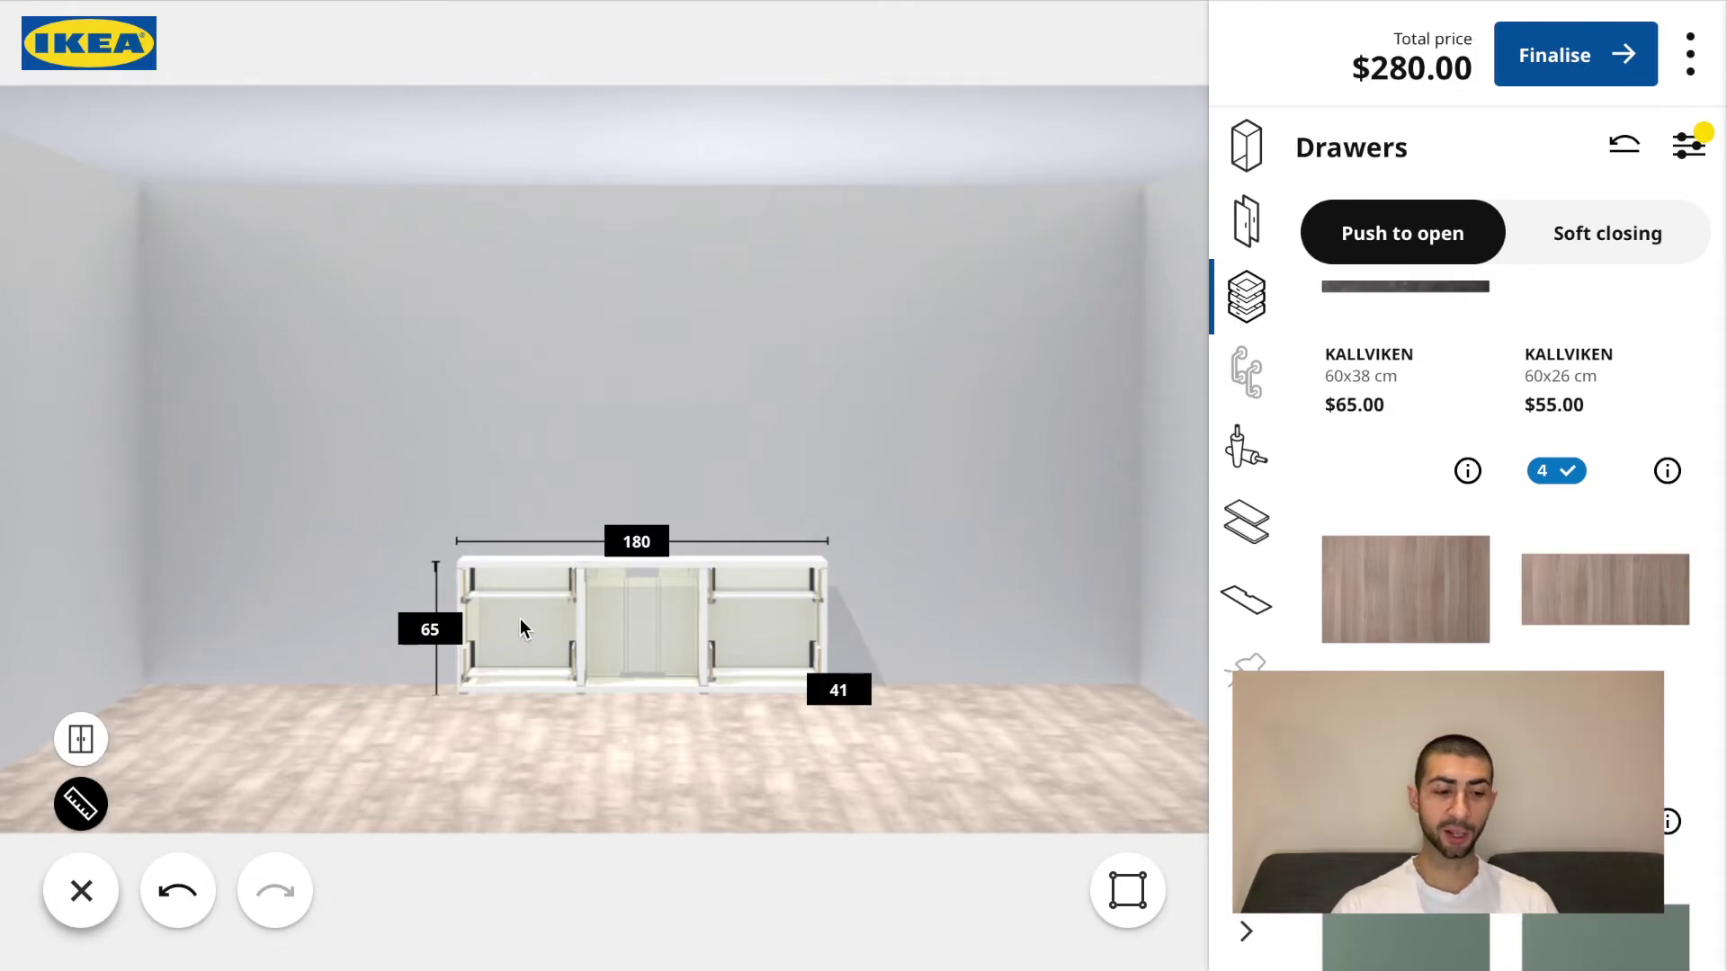
pyautogui.scroll(3, 516, 616)
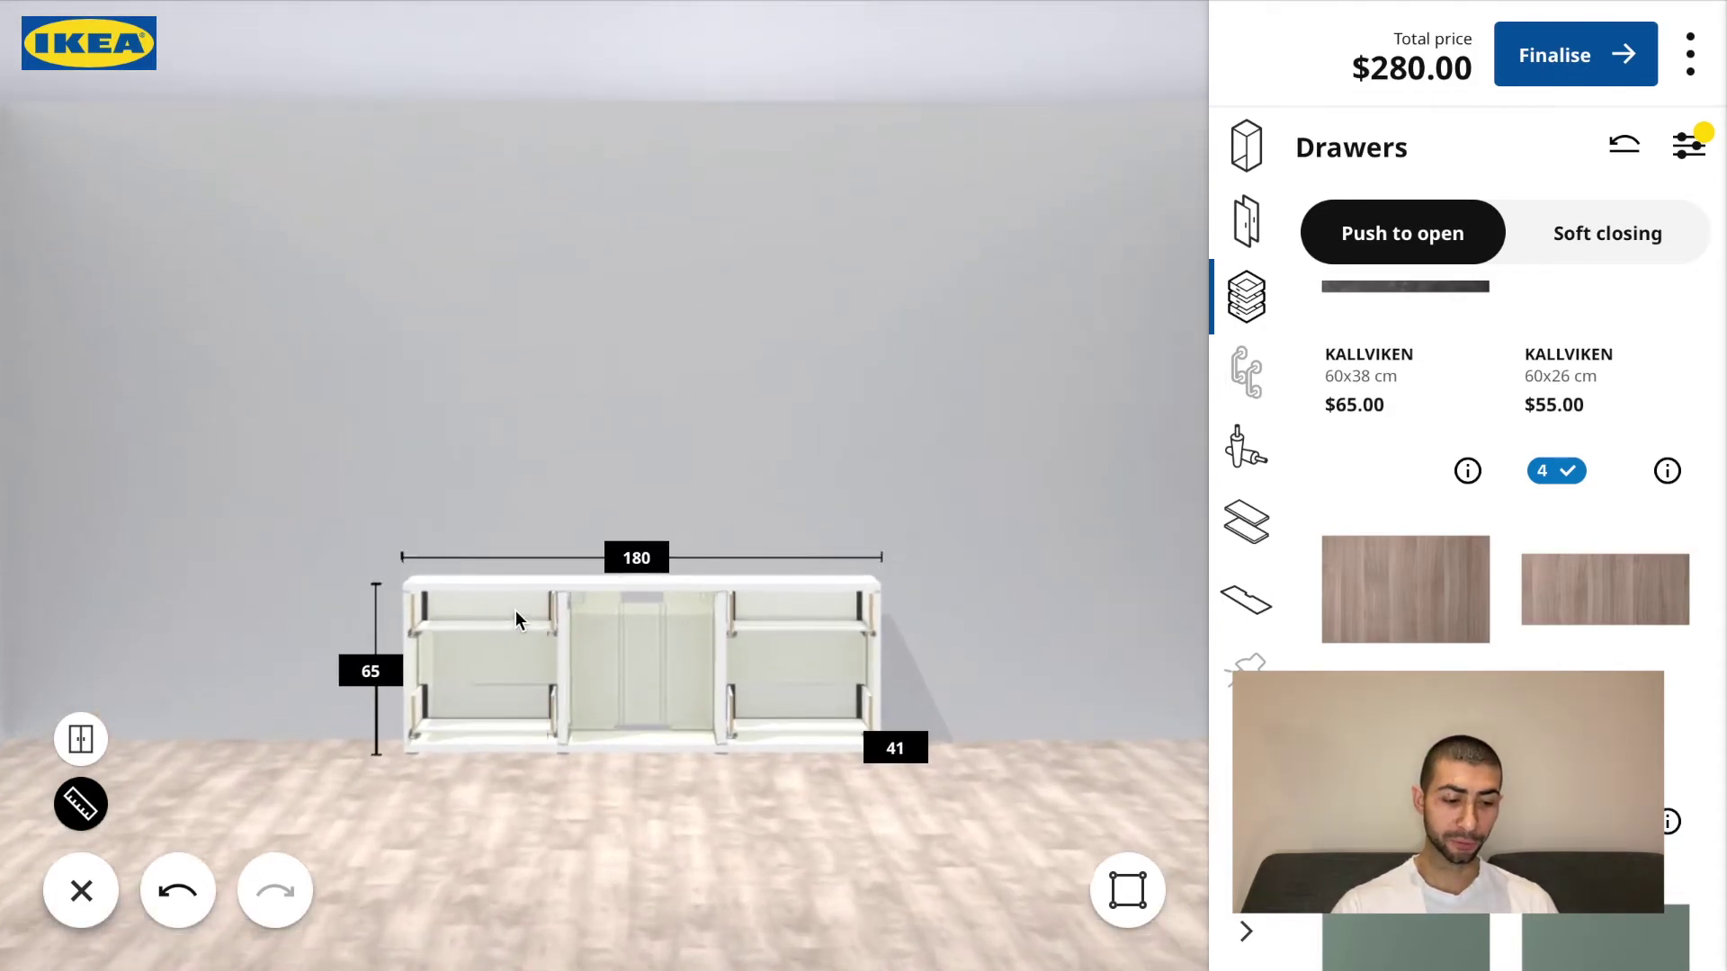
pyautogui.scroll(2, 515, 610)
pyautogui.moveTo(688, 388); pyautogui.dragTo(754, 547)
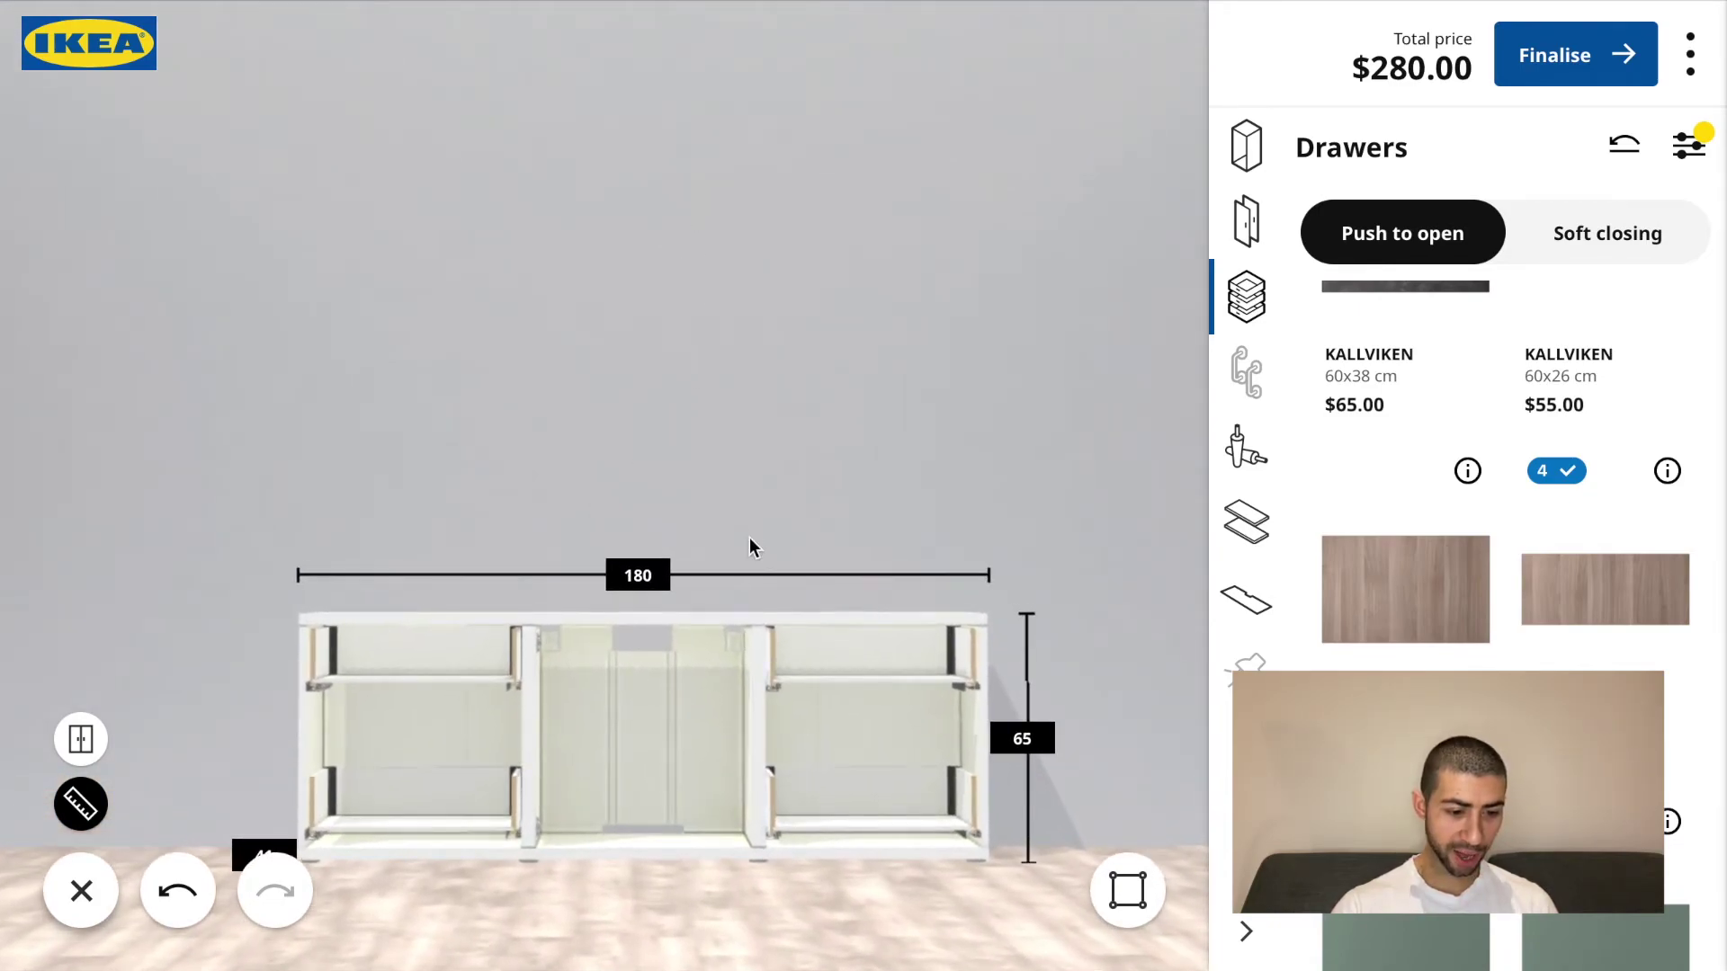
pyautogui.moveTo(648, 459); pyautogui.dragTo(602, 458)
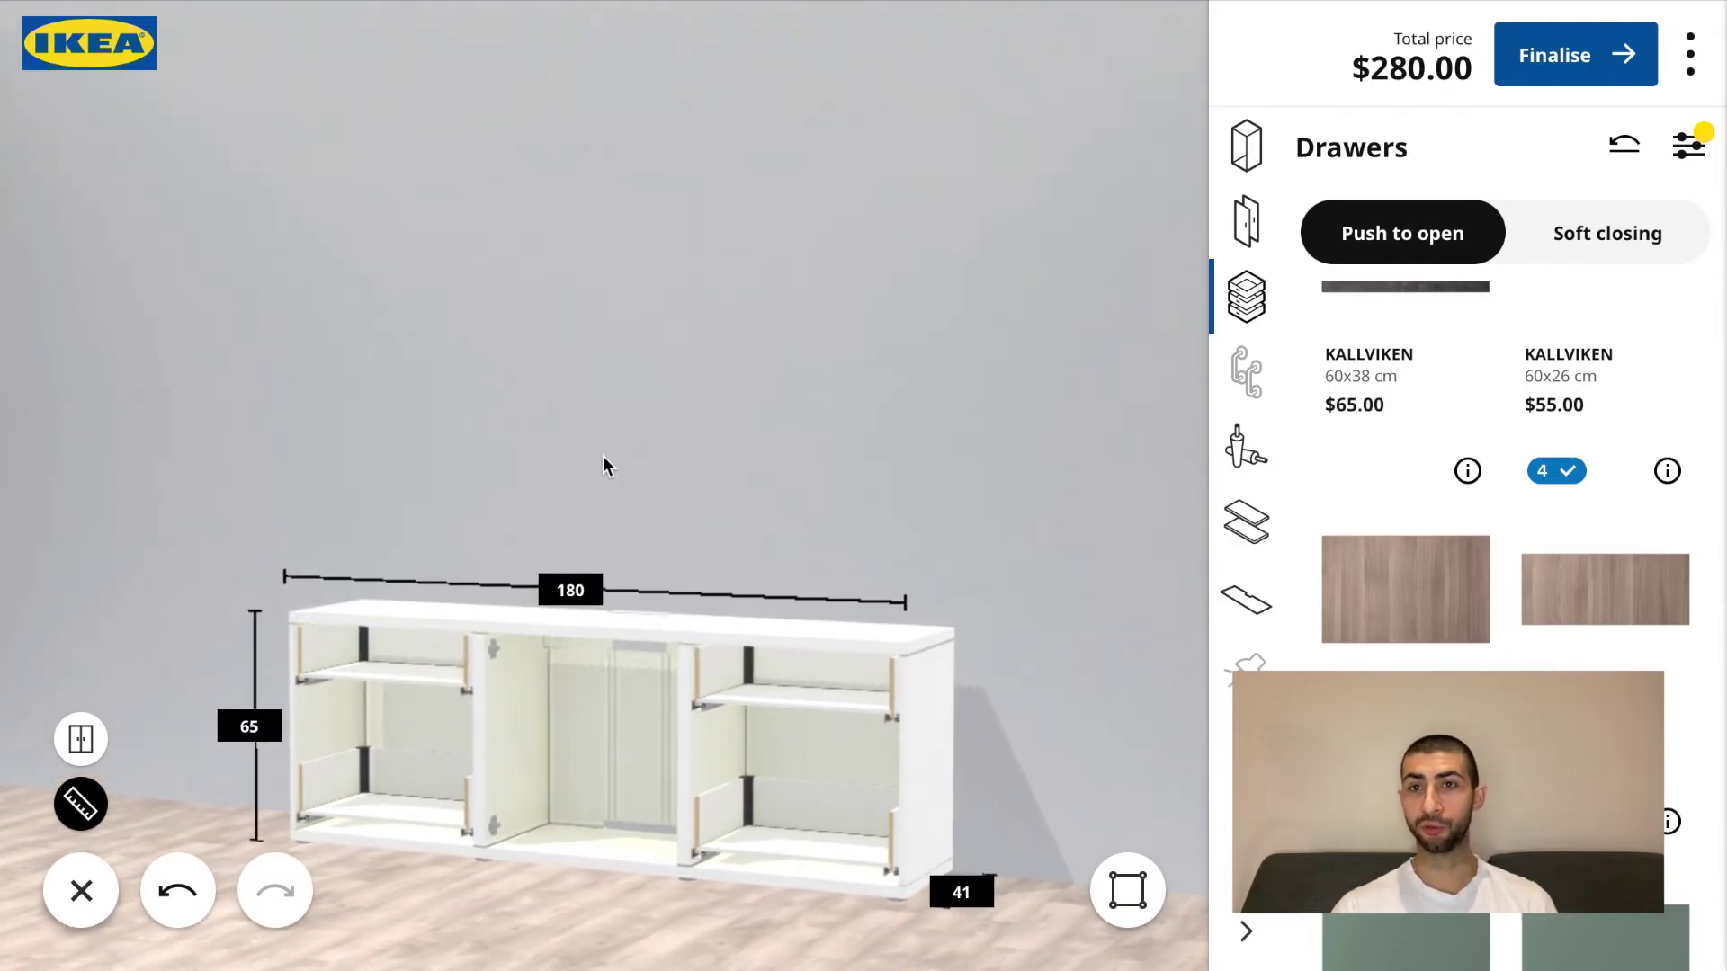
pyautogui.moveTo(603, 457); pyautogui.dragTo(662, 454)
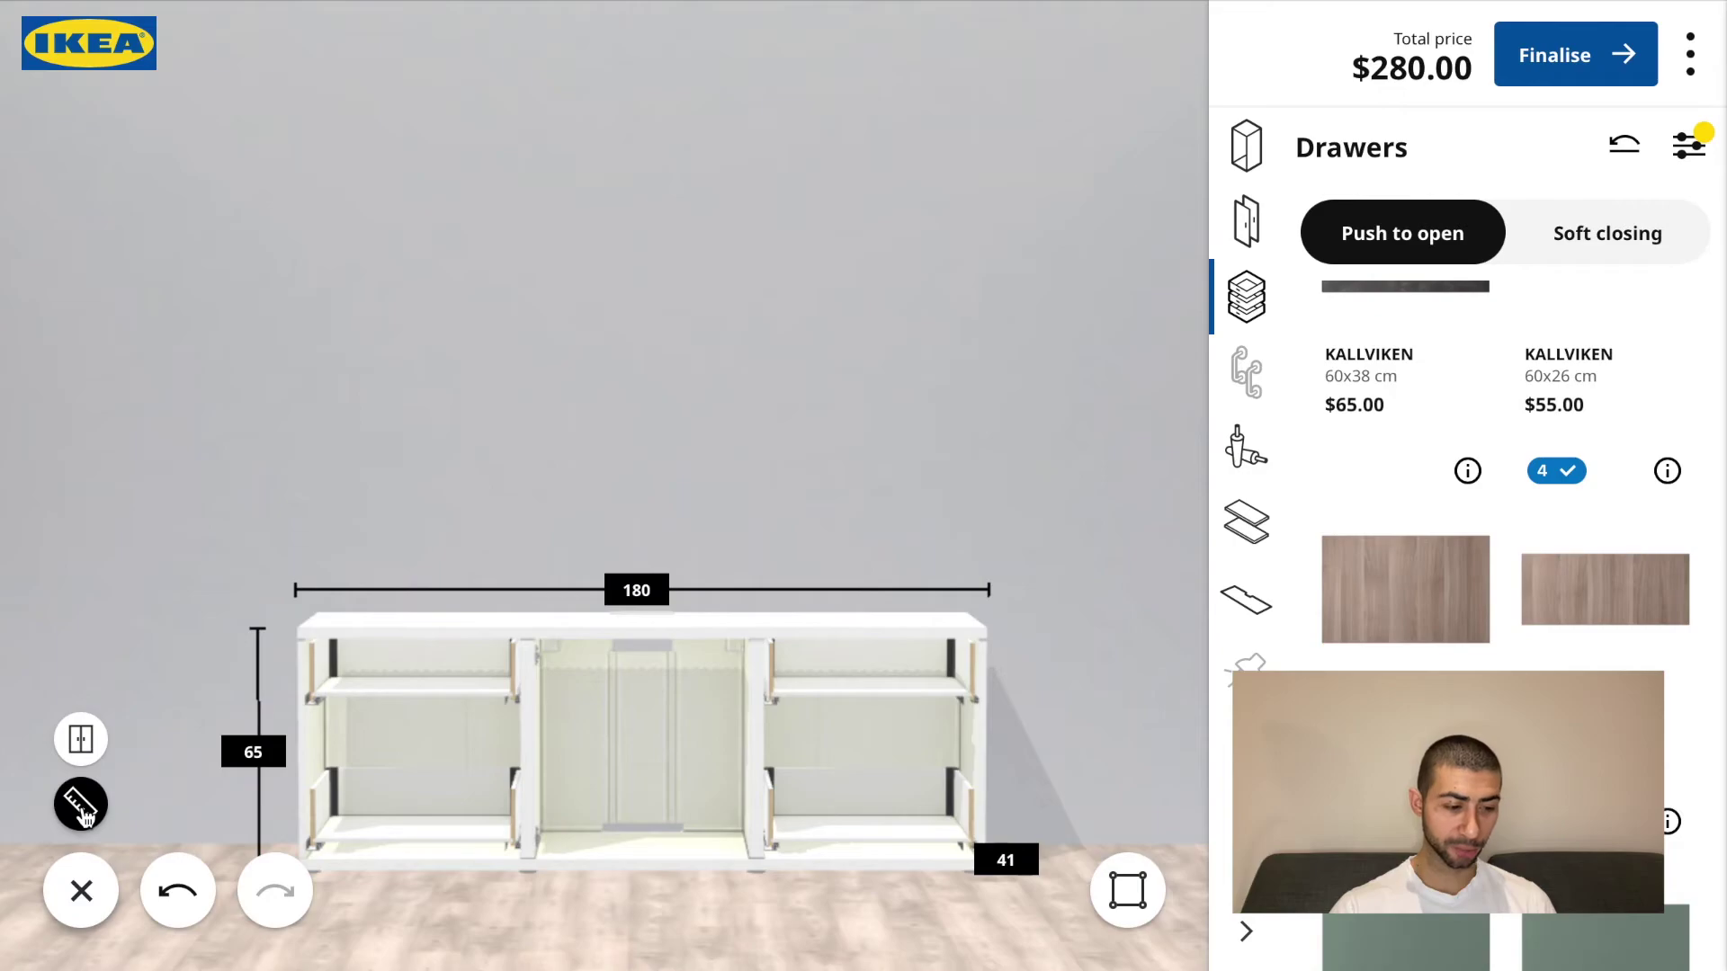
pyautogui.click(81, 805)
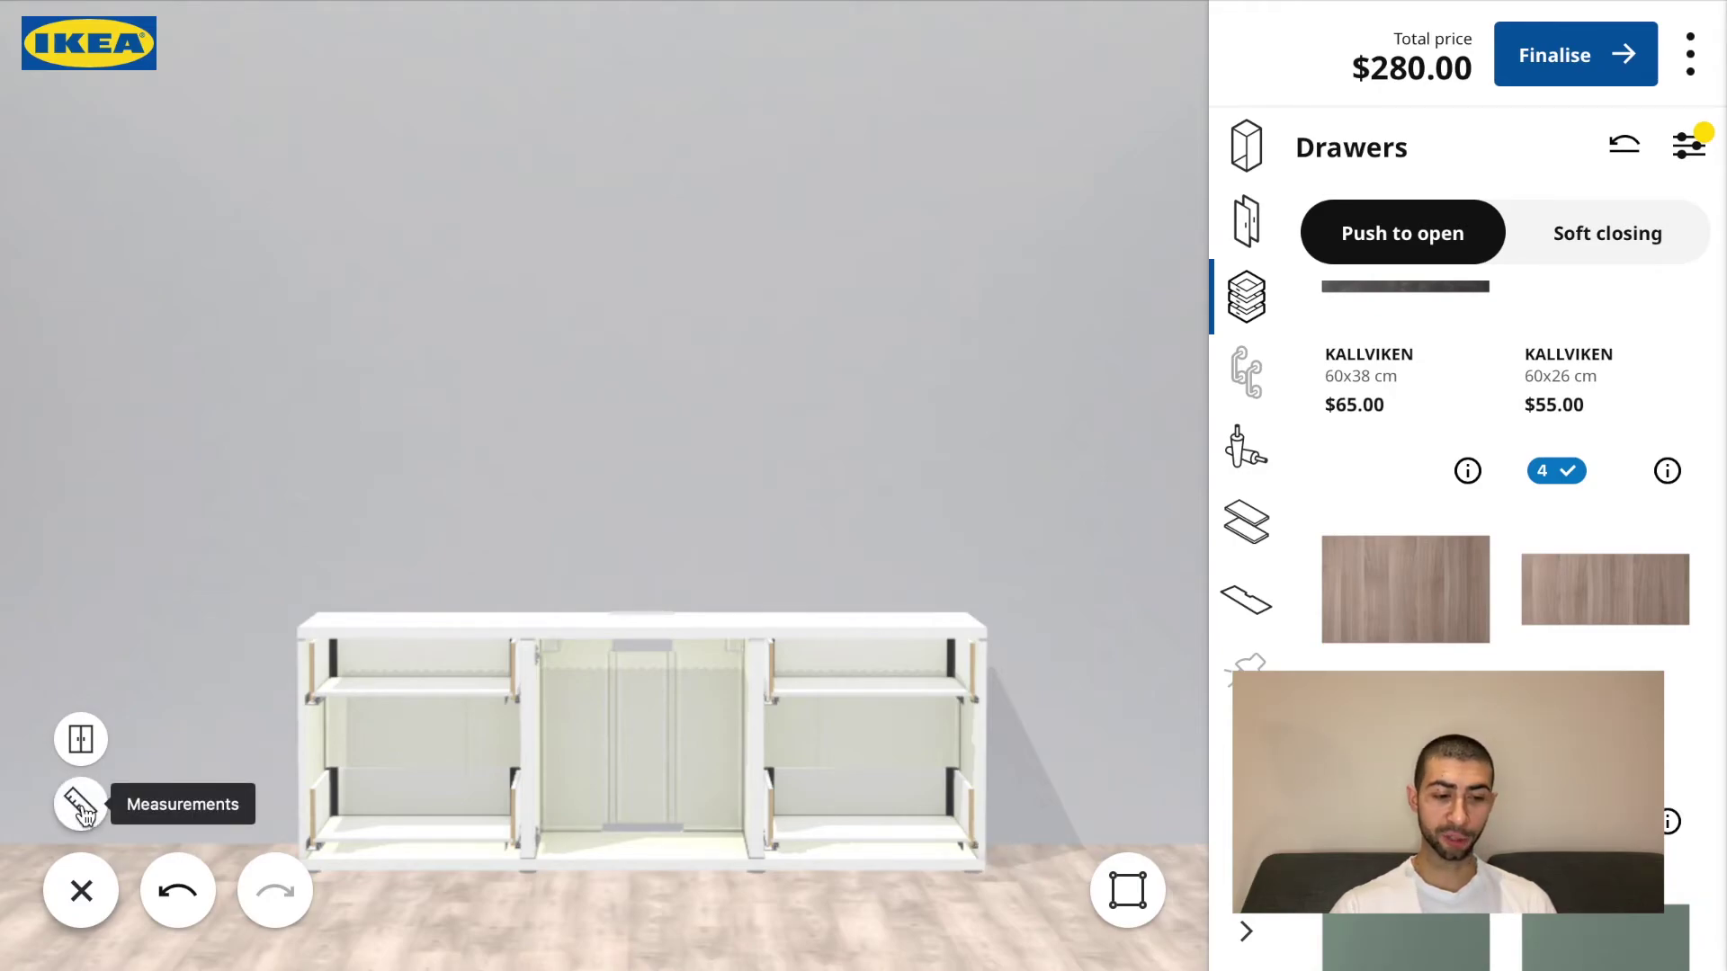
pyautogui.click(81, 807)
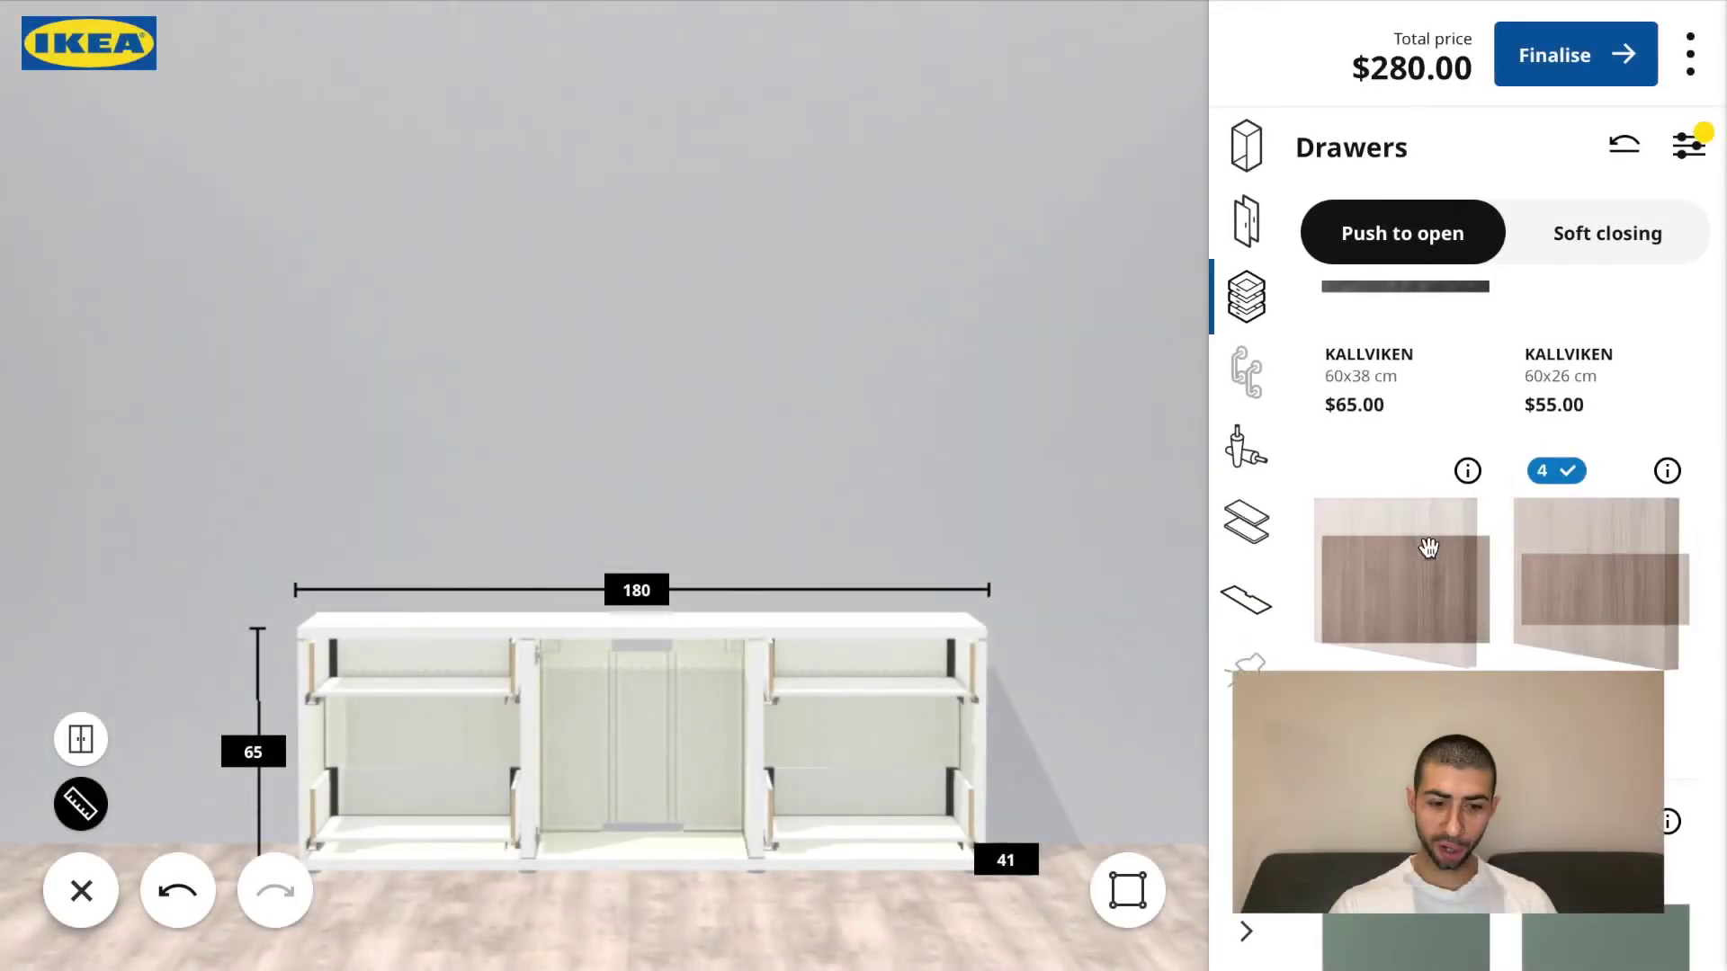
# Add two wood-effect interior shelves to the middle section and space them apart by raising both.
pyautogui.click(1247, 527)
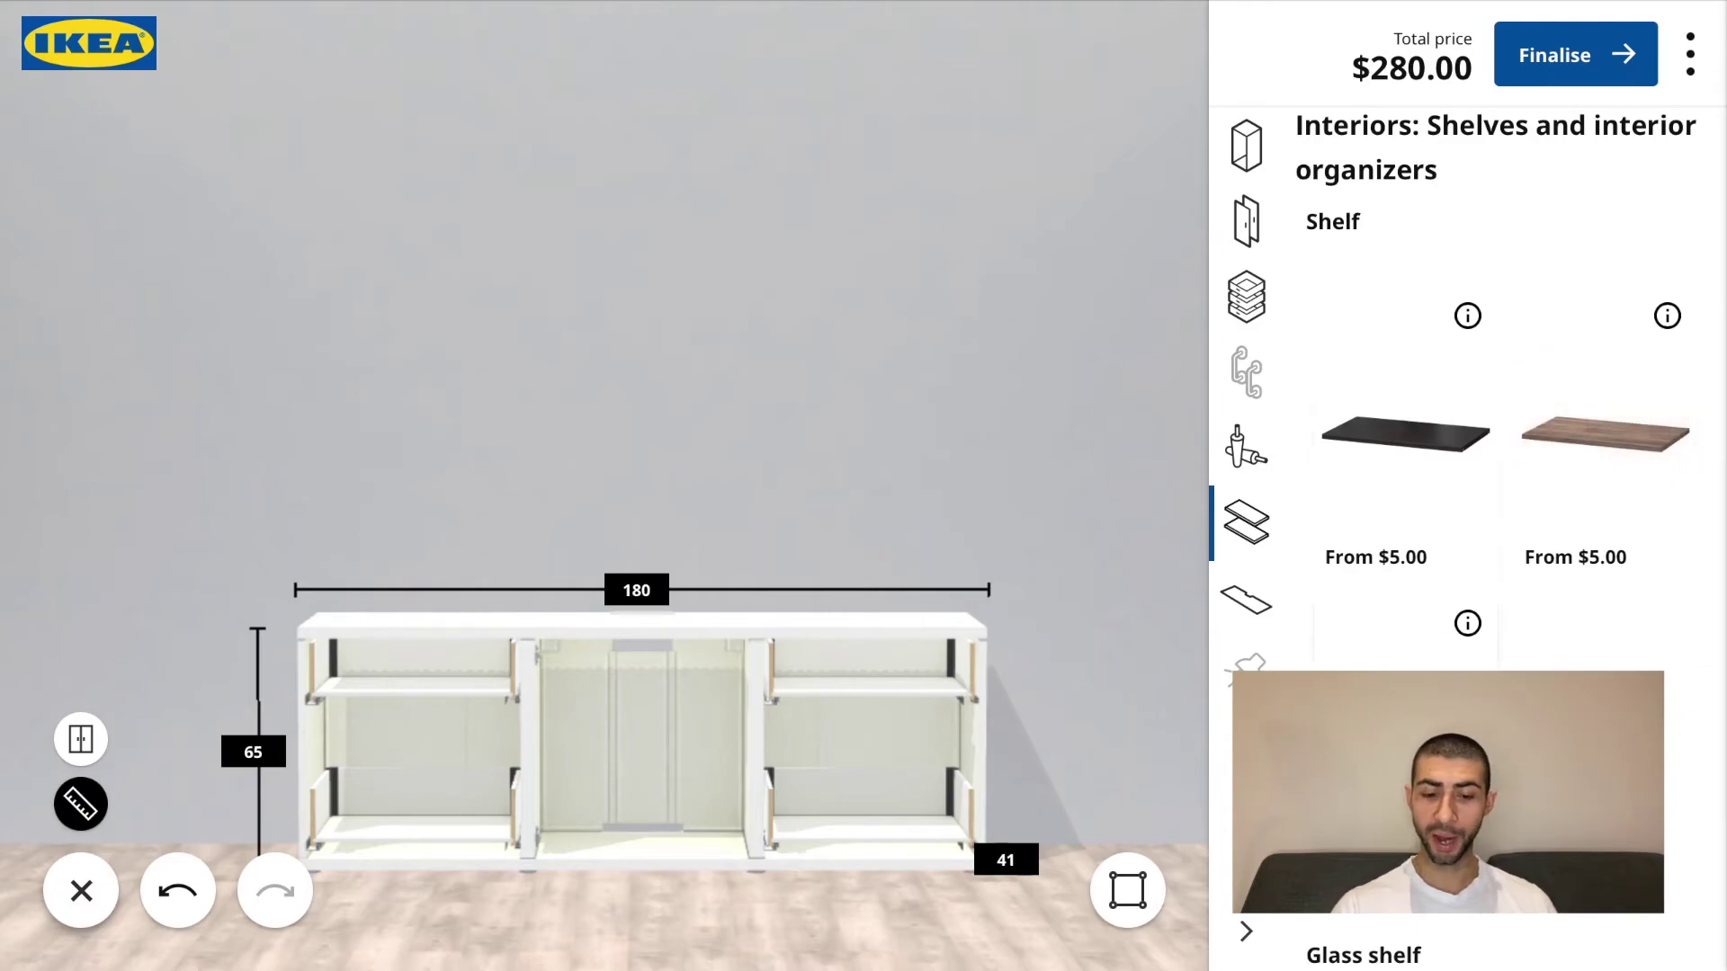
pyautogui.scroll(-1, 1666, 691)
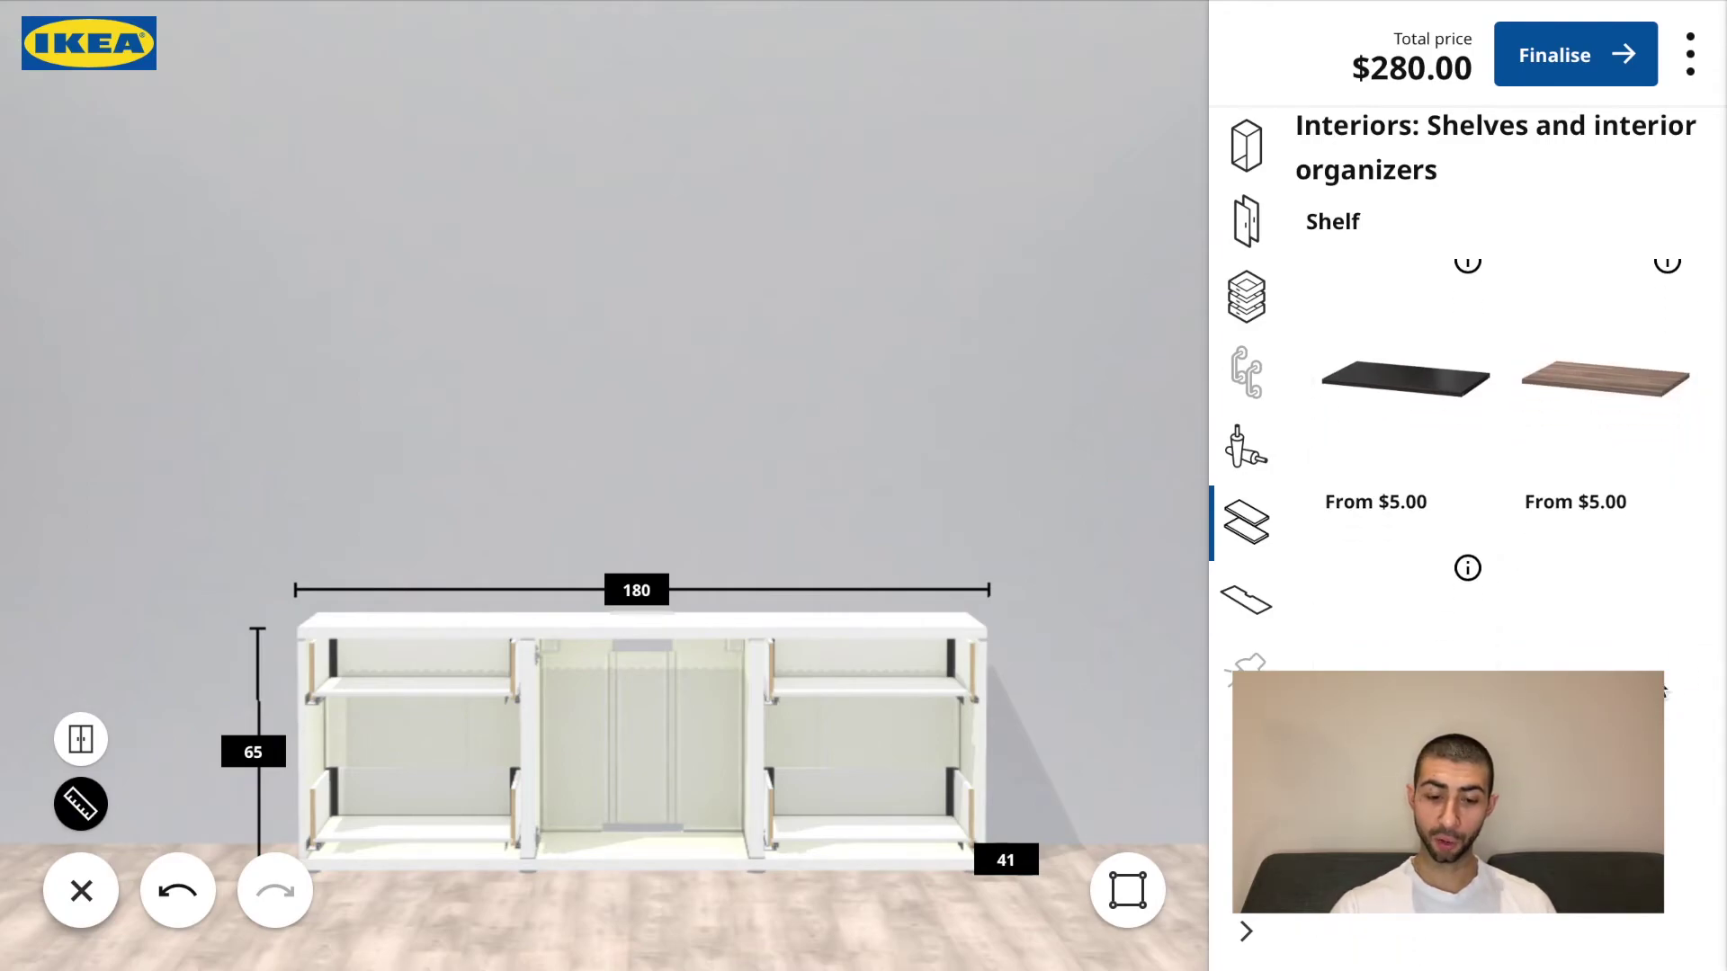
pyautogui.scroll(-5, 1650, 640)
pyautogui.scroll(5, 1632, 452)
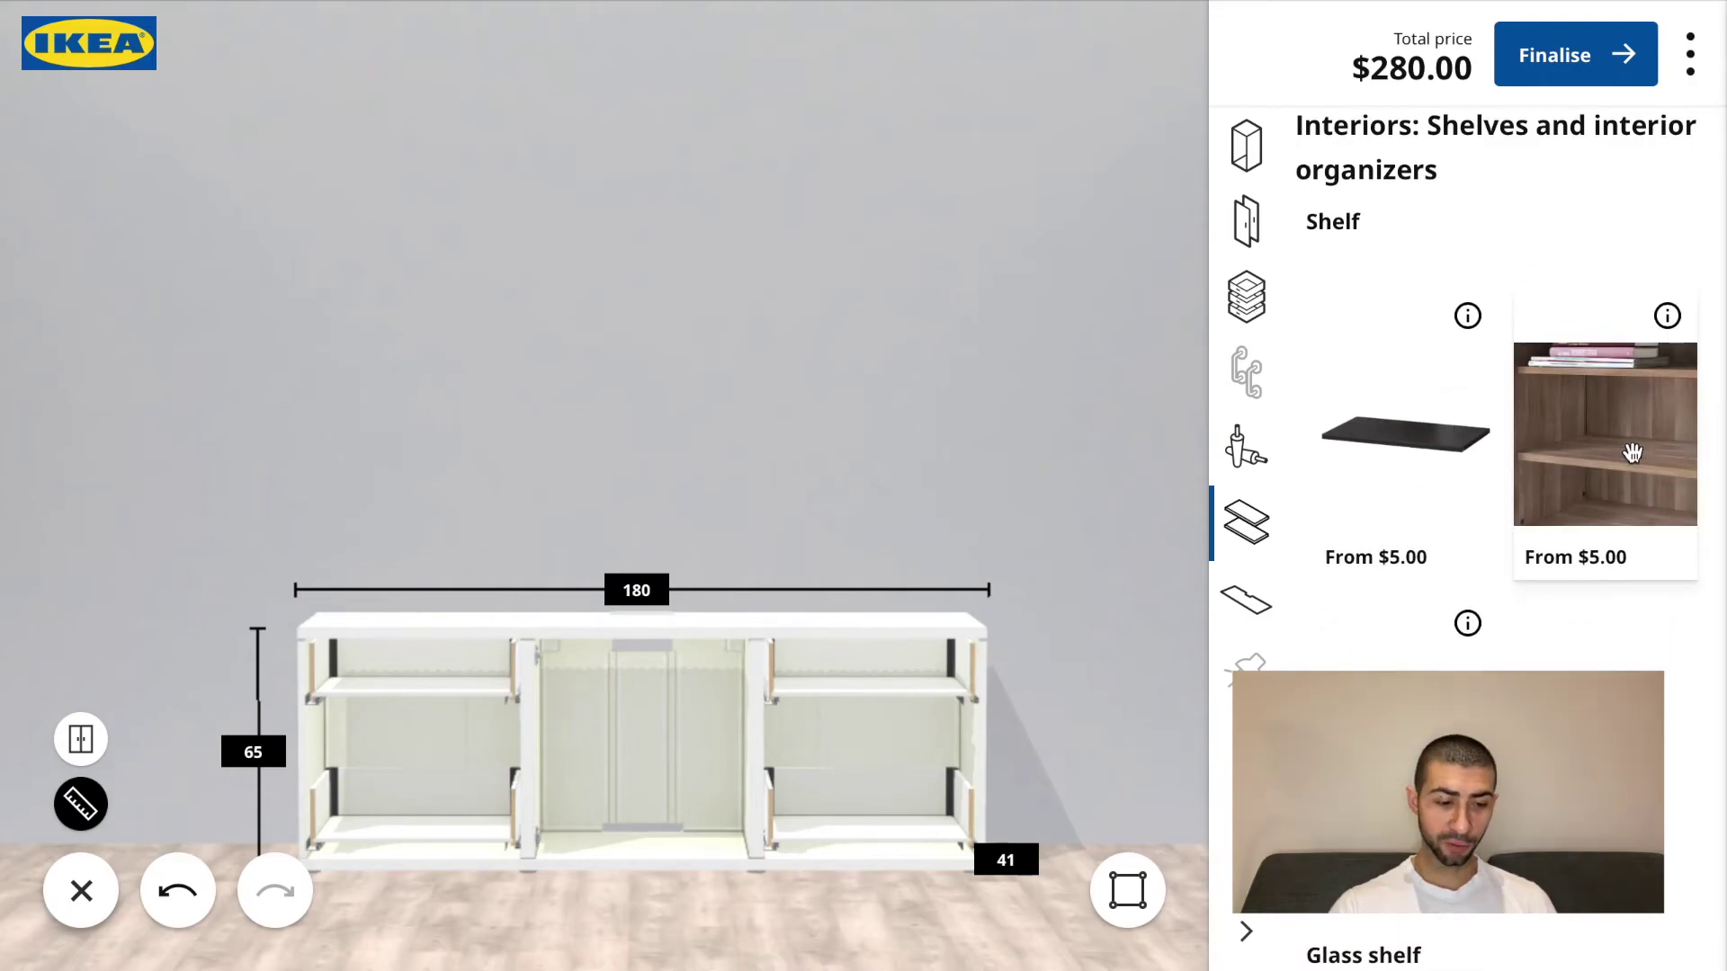
pyautogui.click(1632, 452)
pyautogui.click(1633, 453)
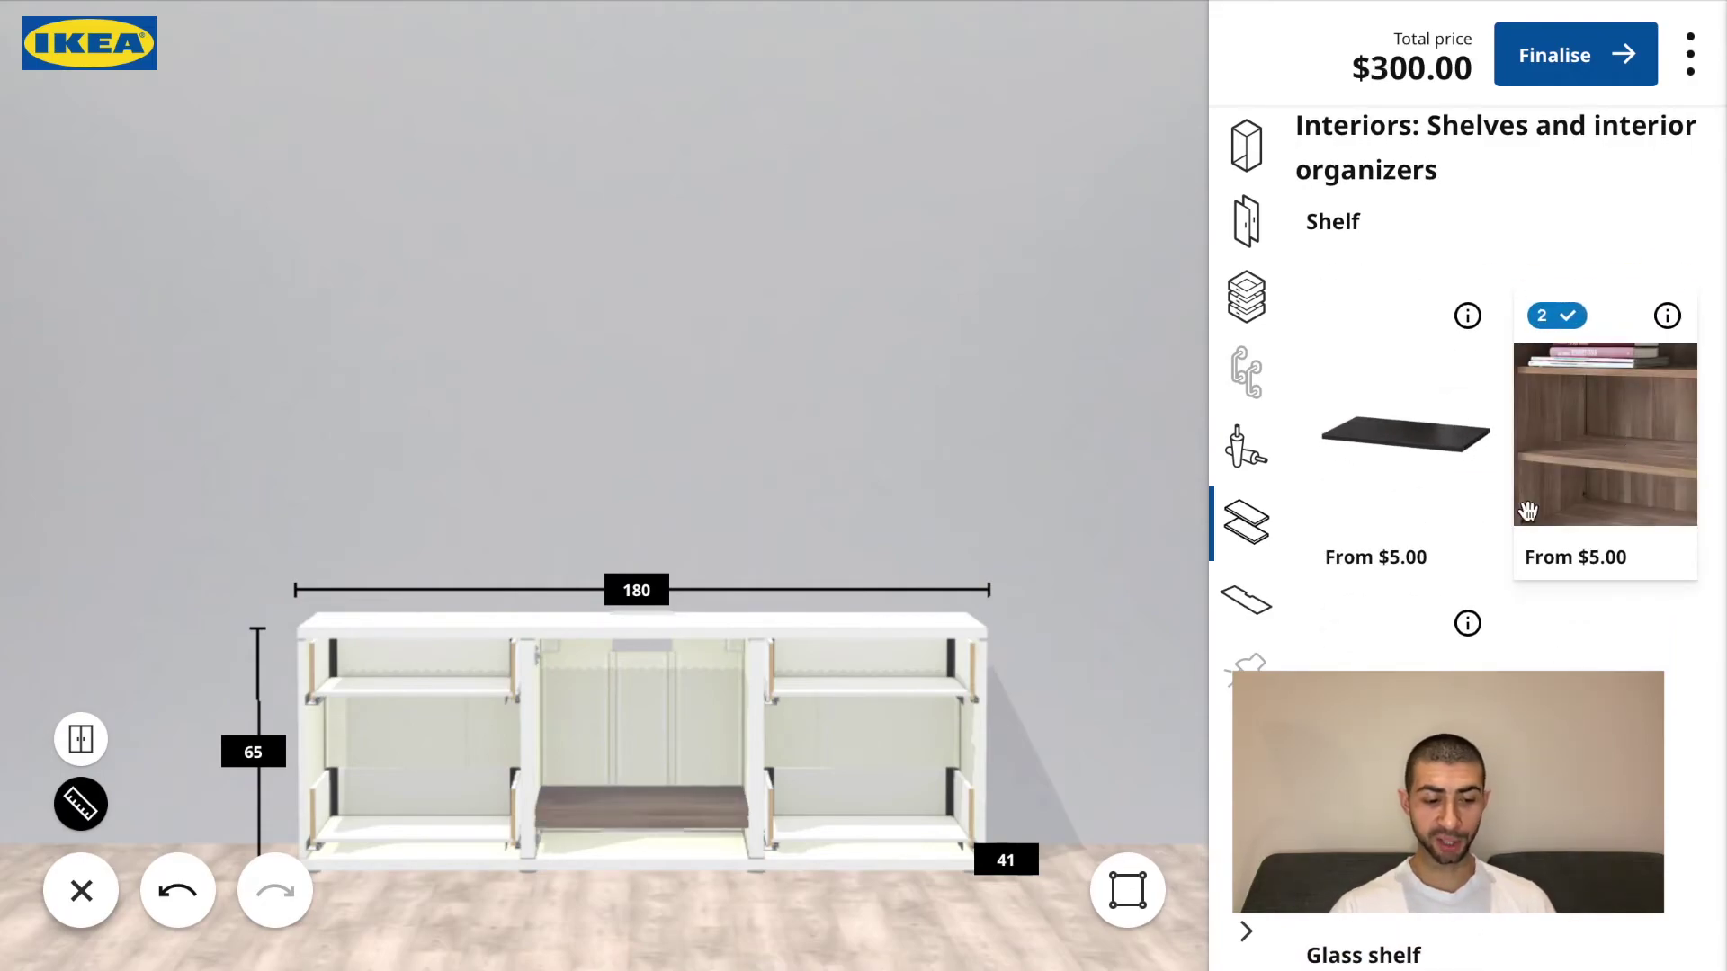
pyautogui.moveTo(693, 807); pyautogui.dragTo(690, 705)
pyautogui.moveTo(688, 823); pyautogui.dragTo(687, 779)
# Add two more wood-effect shelves and place one between the drawers in each outer section.
pyautogui.doubleClick(1594, 424)
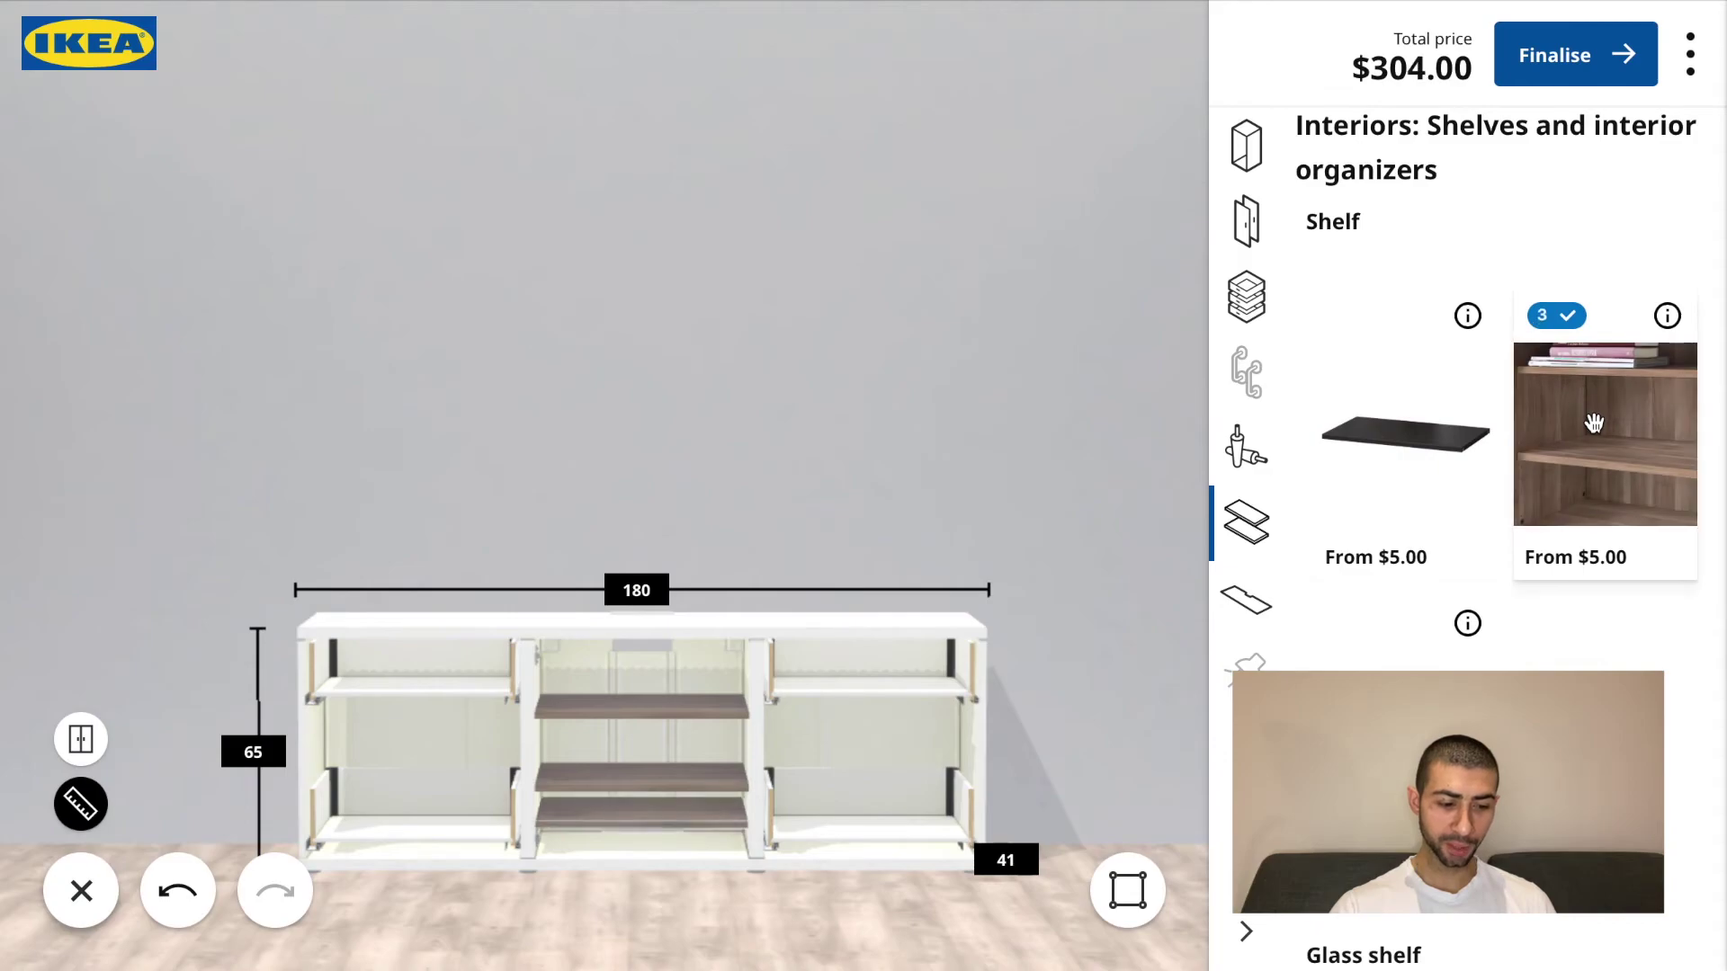
pyautogui.moveTo(712, 807); pyautogui.dragTo(407, 766)
pyautogui.moveTo(658, 797); pyautogui.dragTo(949, 781)
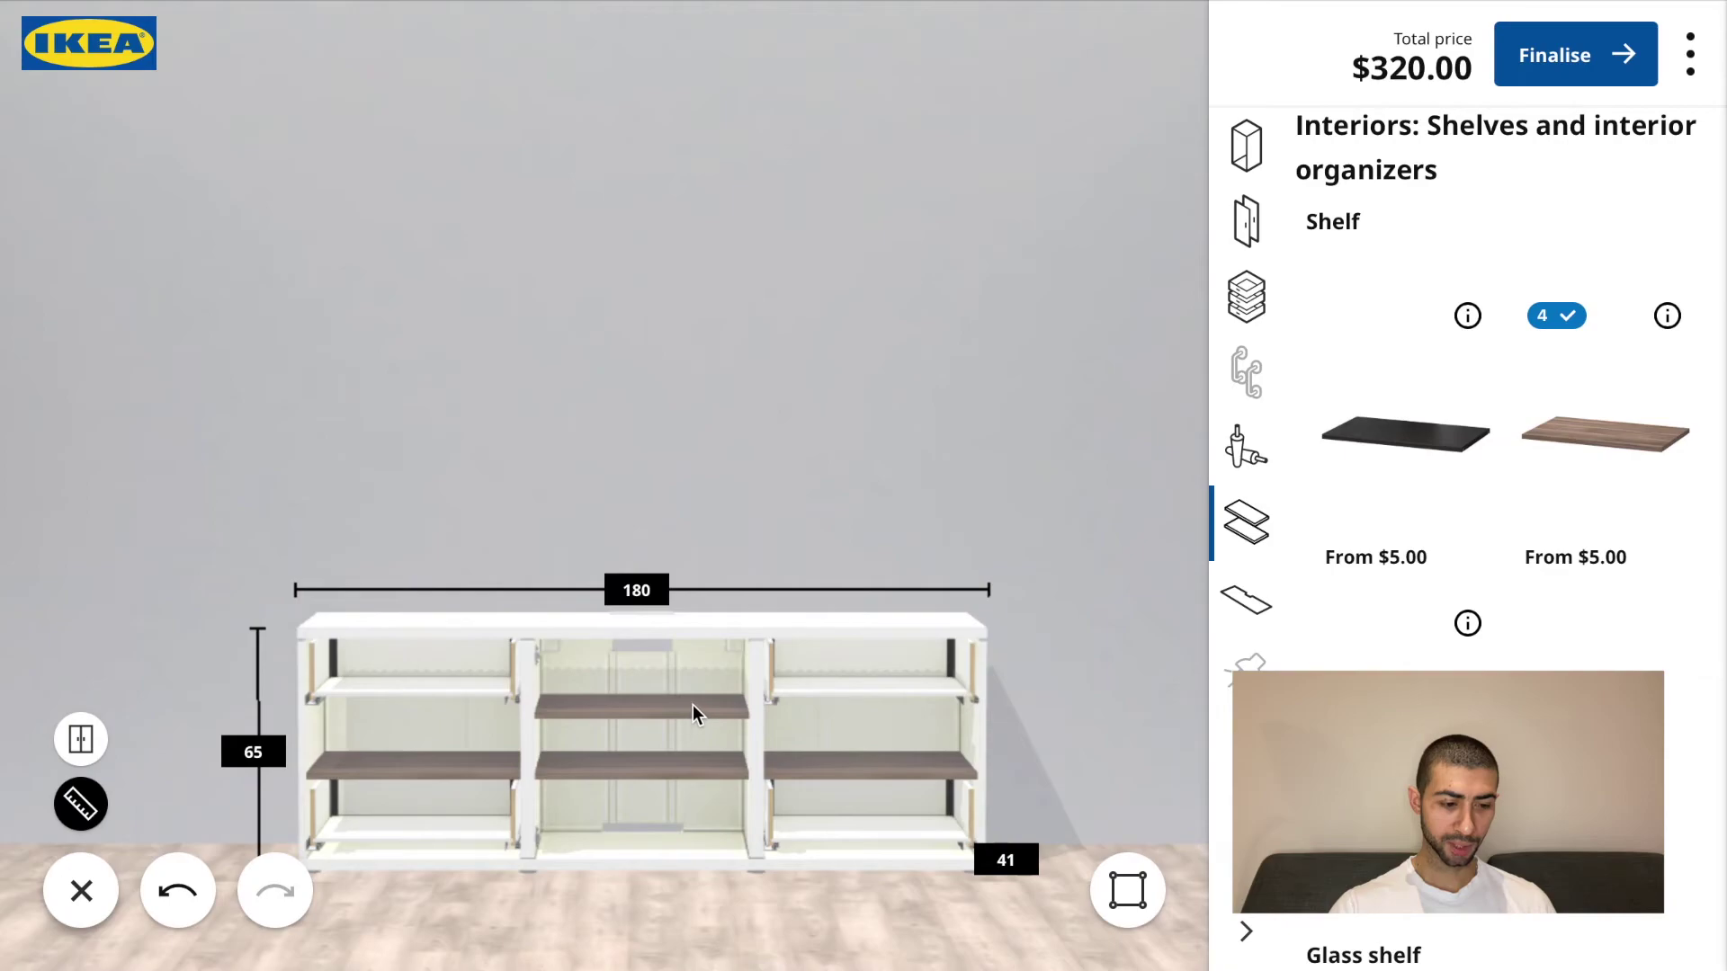
# Raise the upper shelf in the middle section slightly and show the door and drawer fronts again.
pyautogui.moveTo(694, 714); pyautogui.dragTo(694, 702)
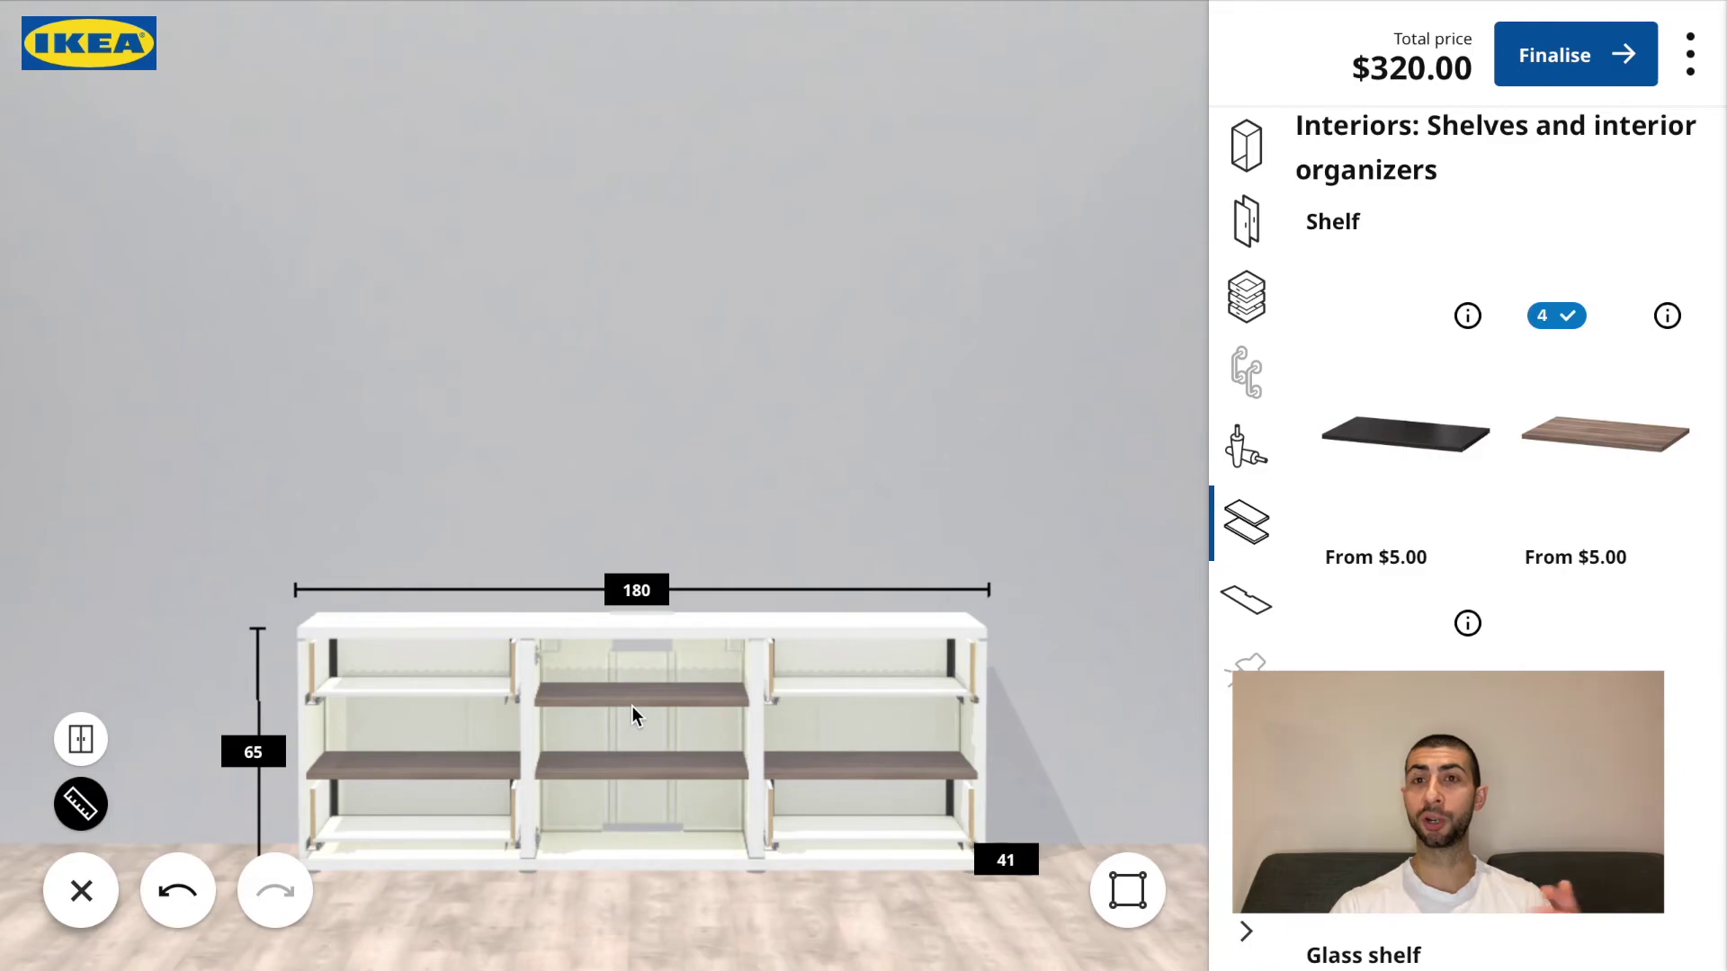
pyautogui.moveTo(632, 705)
pyautogui.mouseDown()
pyautogui.moveTo(635, 639)
pyautogui.moveTo(633, 761)
pyautogui.moveTo(633, 693)
pyautogui.mouseUp()
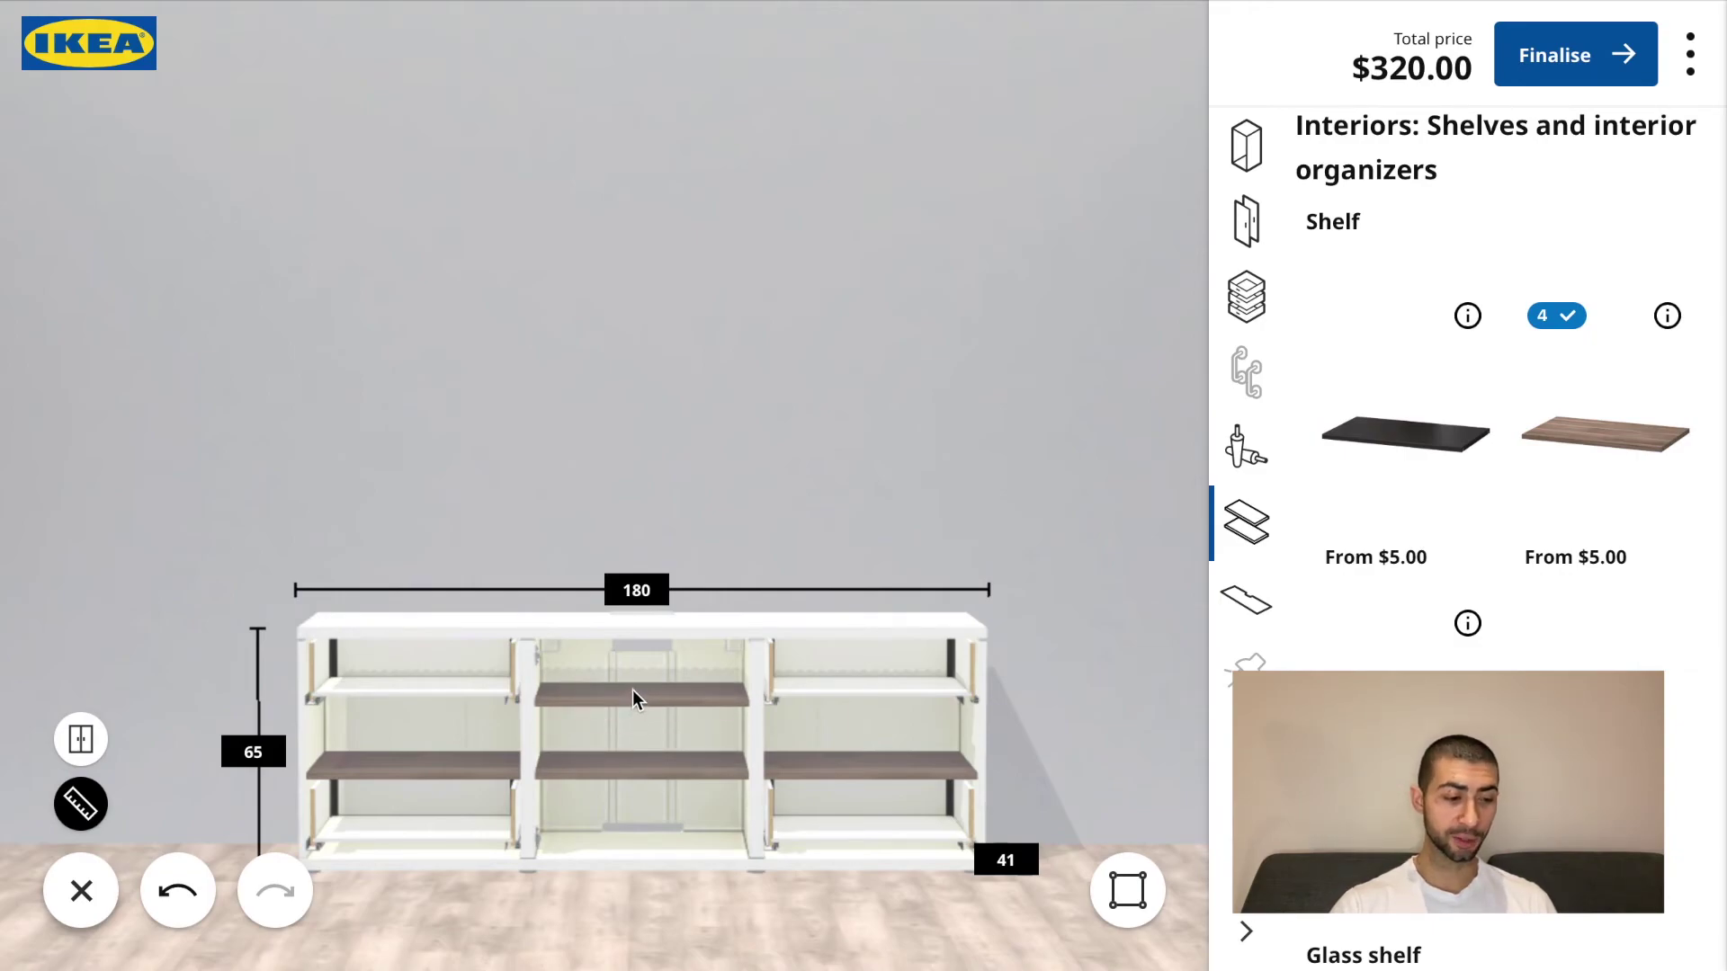
pyautogui.click(81, 739)
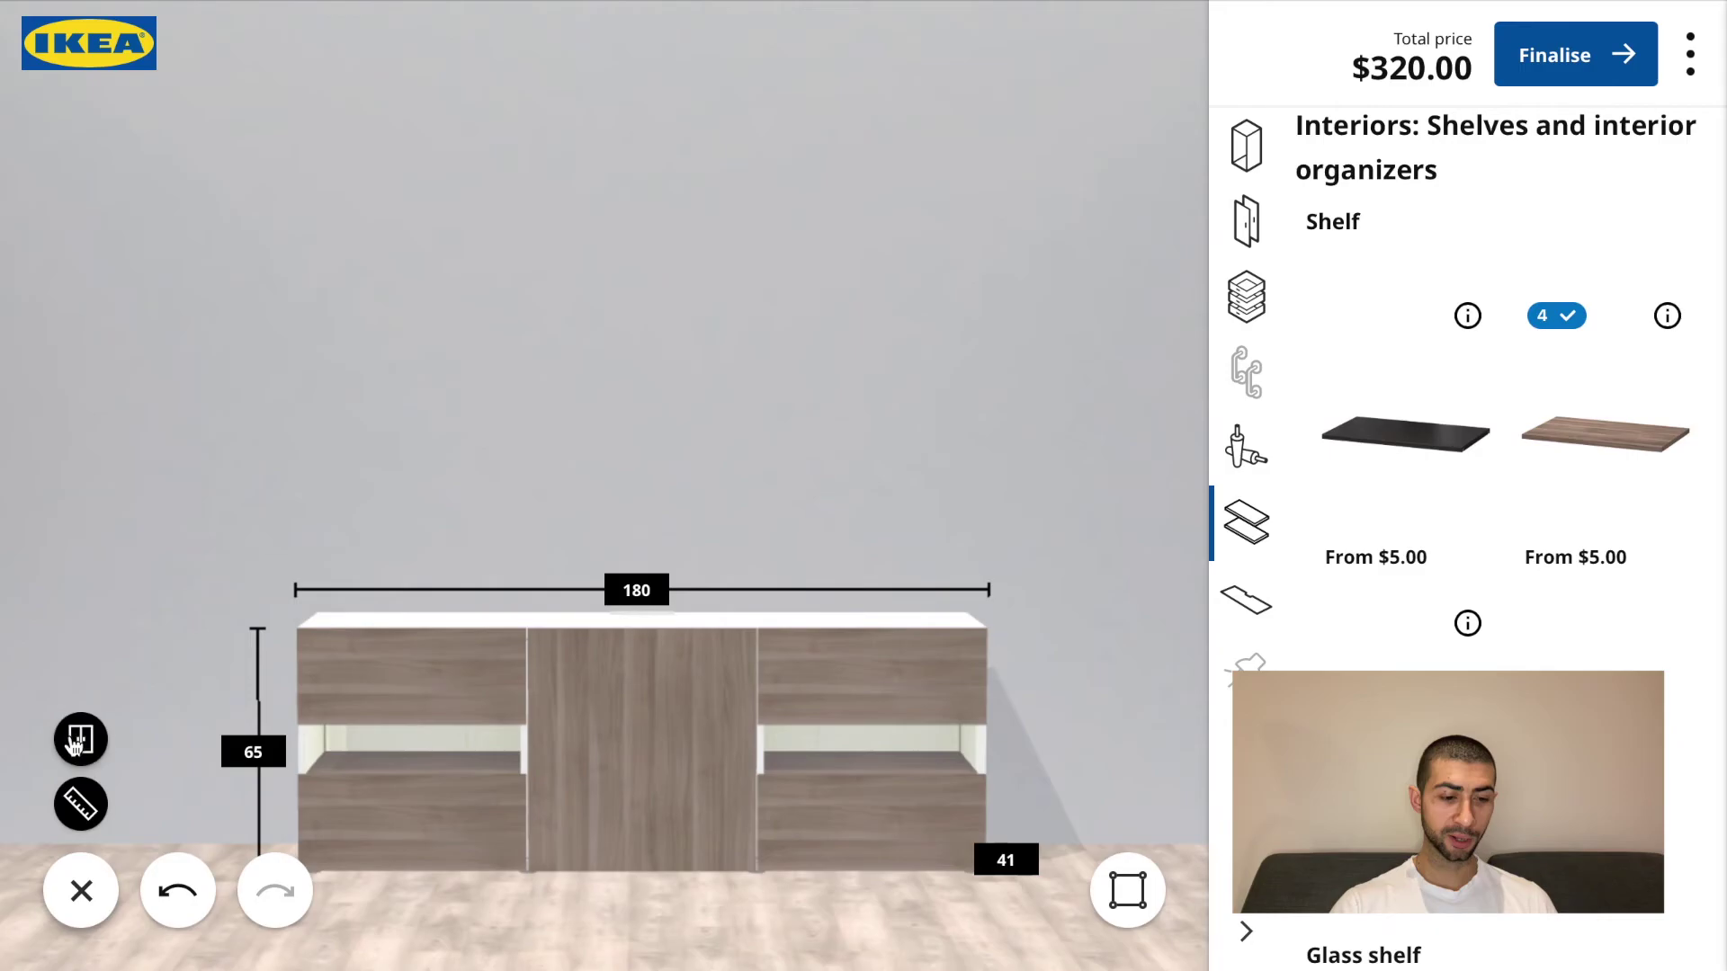
pyautogui.moveTo(688, 402); pyautogui.dragTo(737, 578)
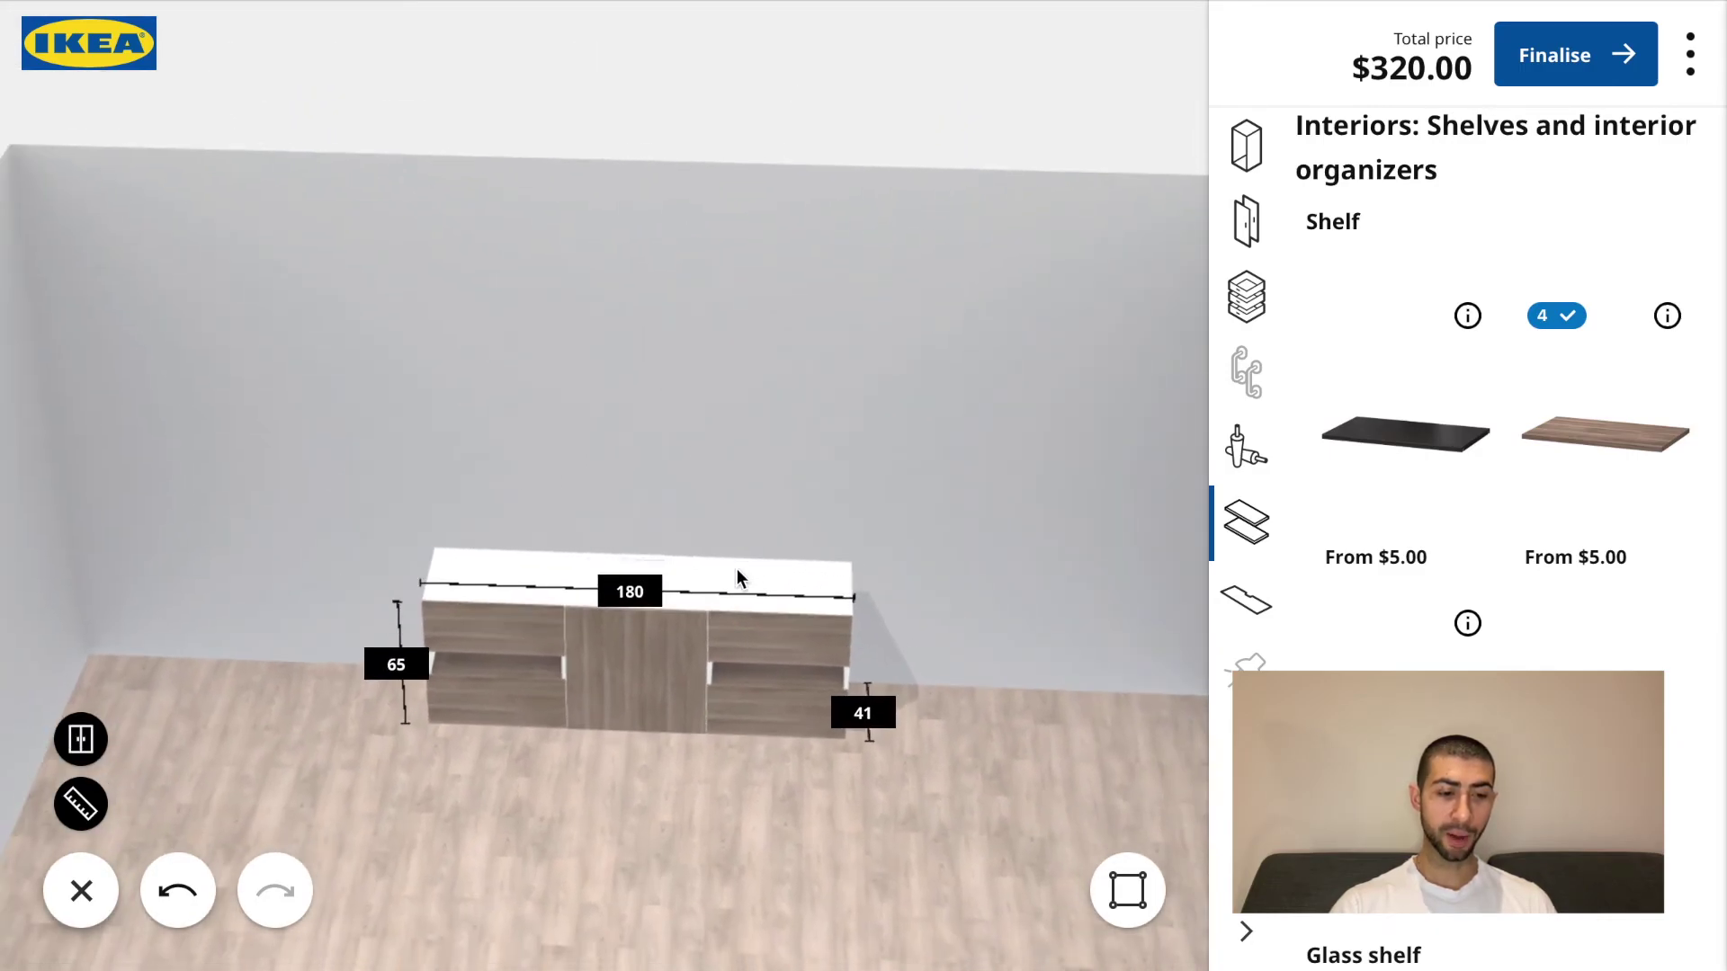
# Save the finished TV bench design for later to generate its design code, and close the save dialog.
pyautogui.moveTo(758, 353); pyautogui.dragTo(716, 475)
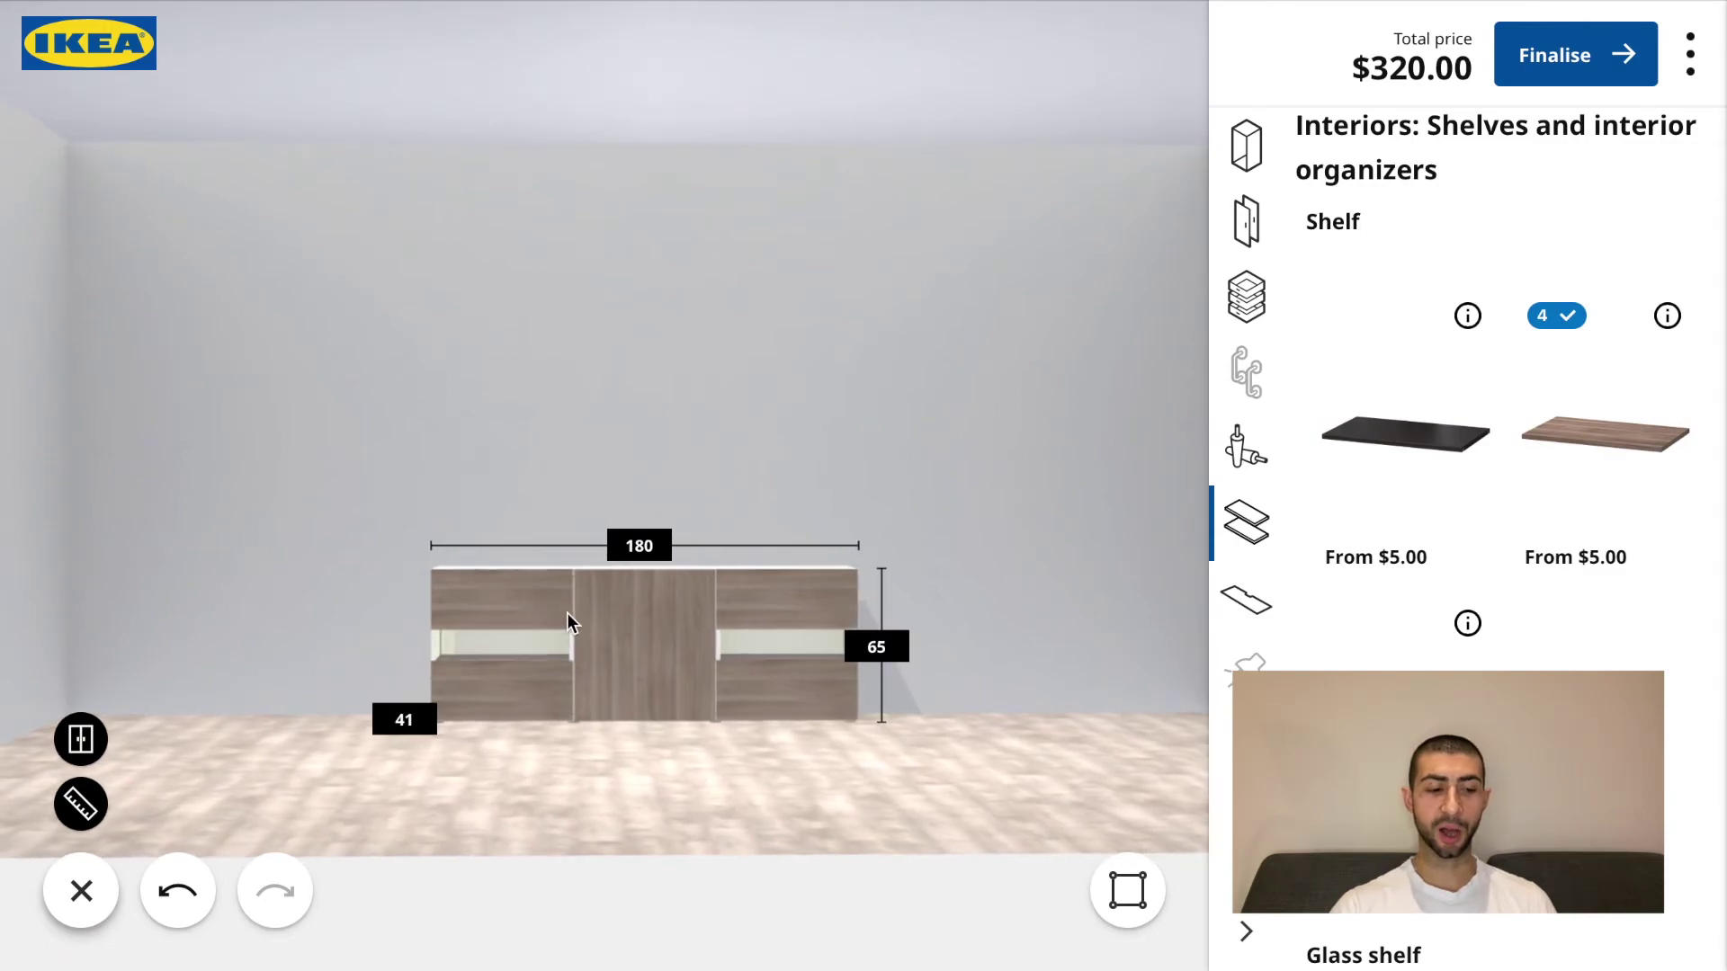
pyautogui.scroll(2, 572, 615)
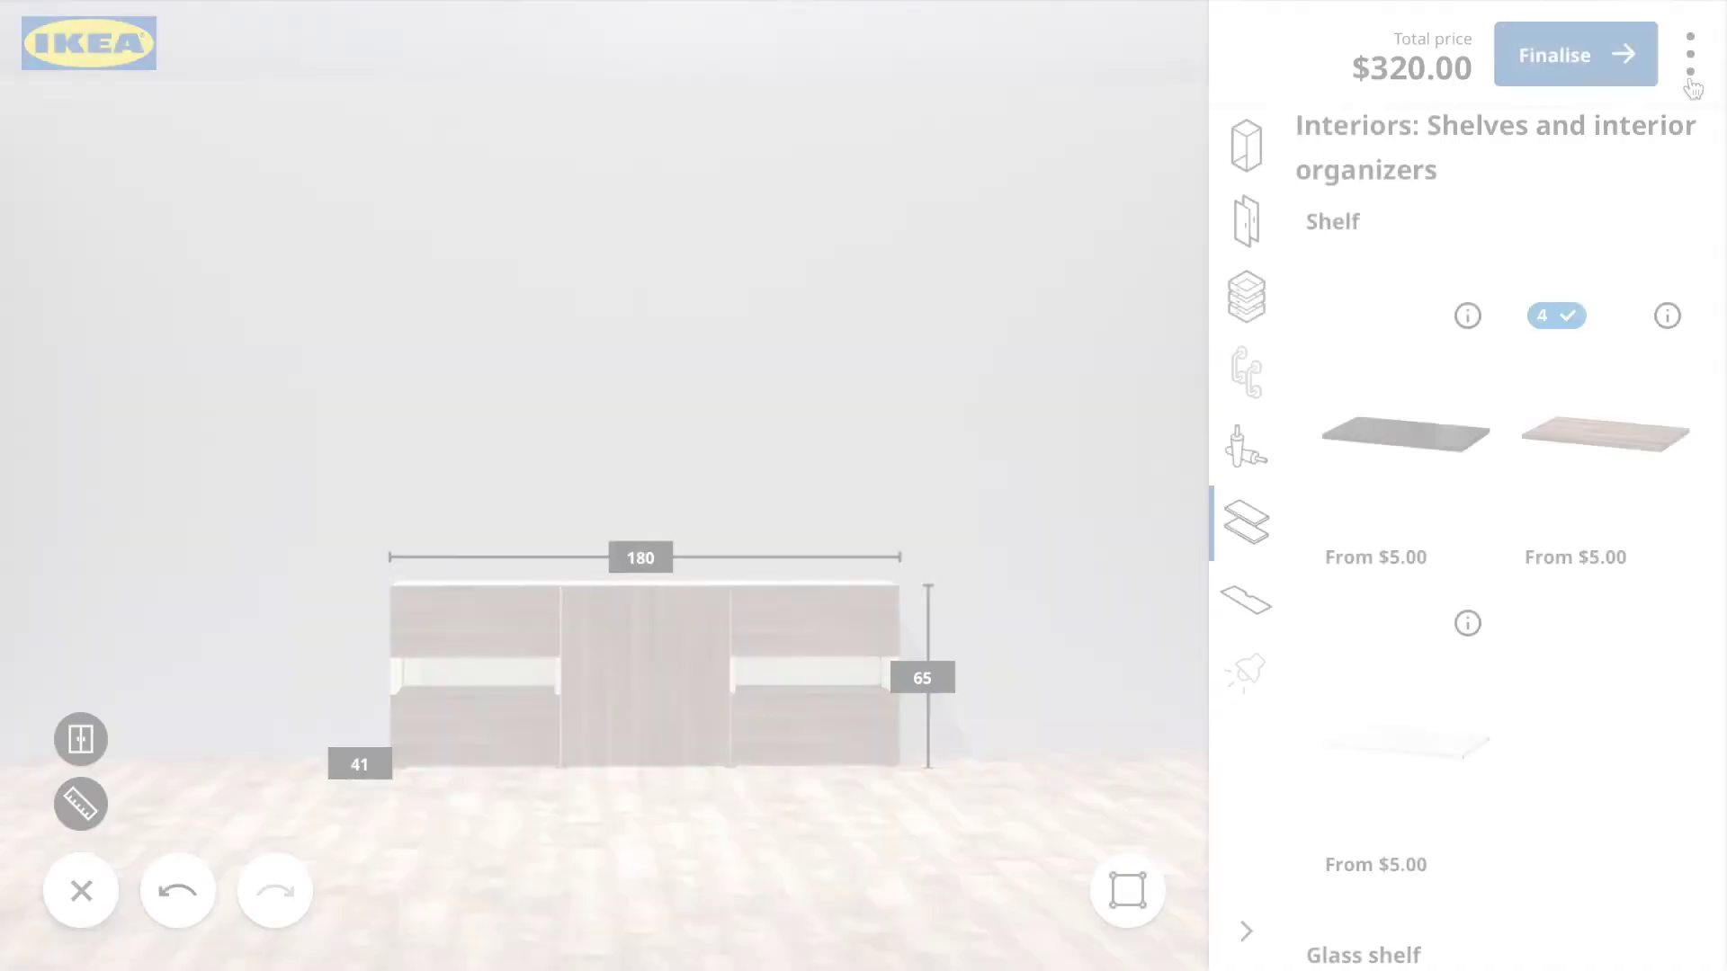
pyautogui.click(1691, 74)
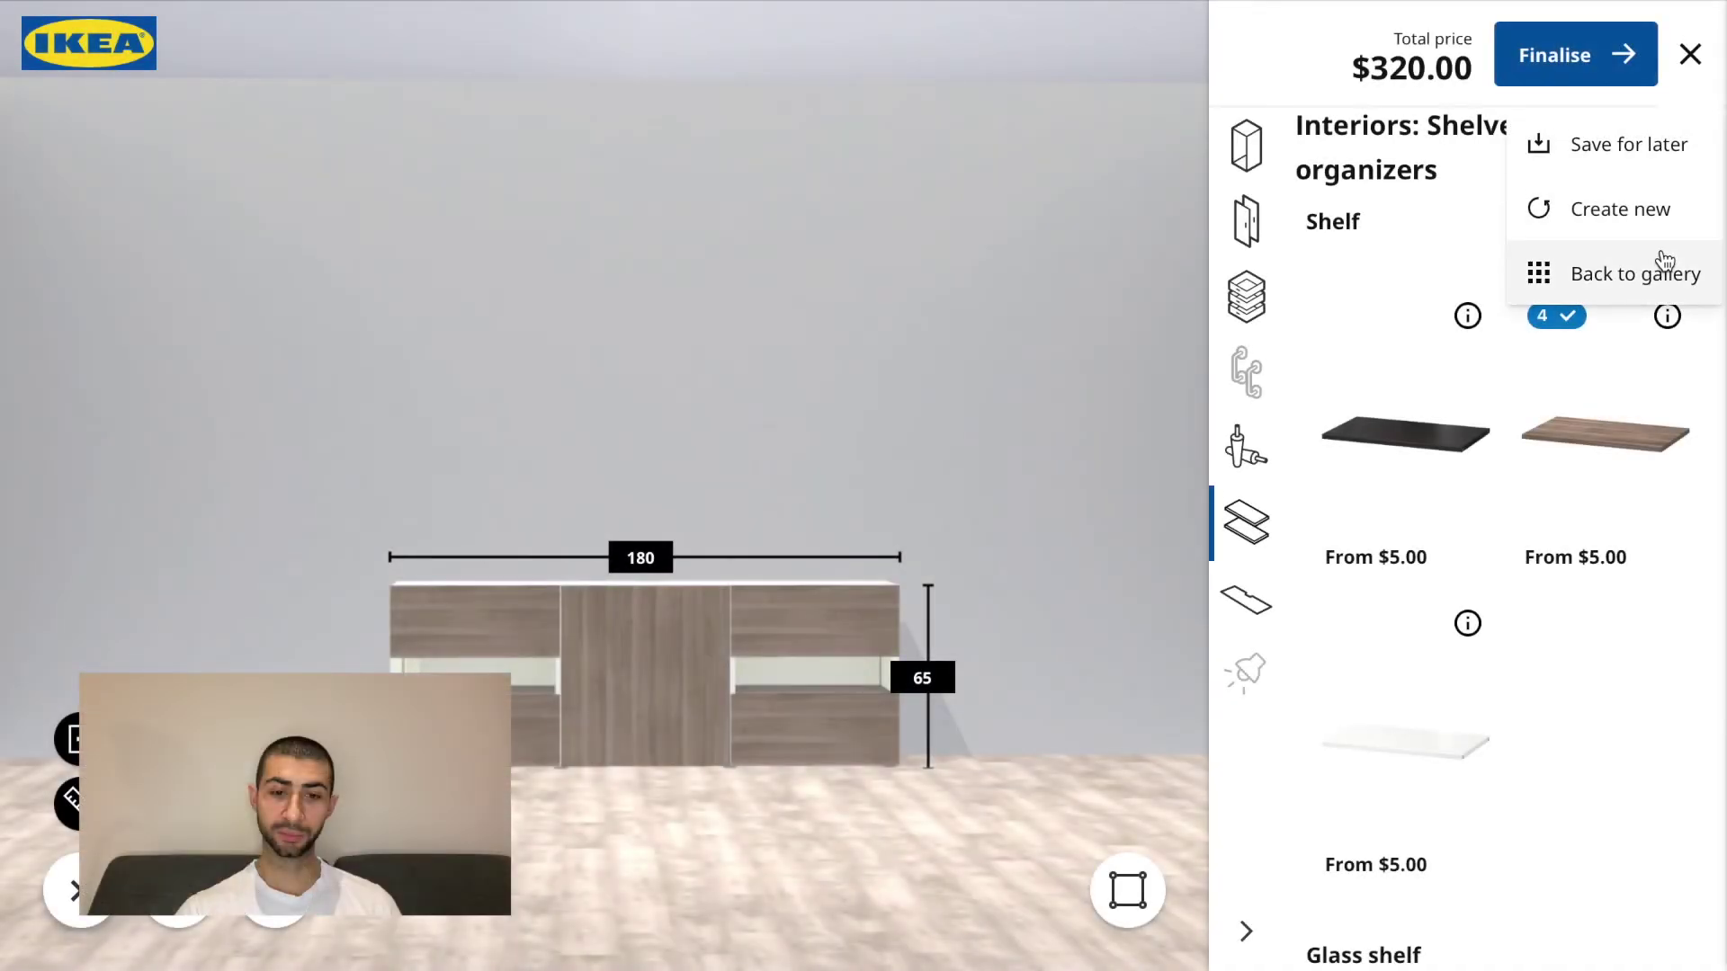
pyautogui.click(1642, 144)
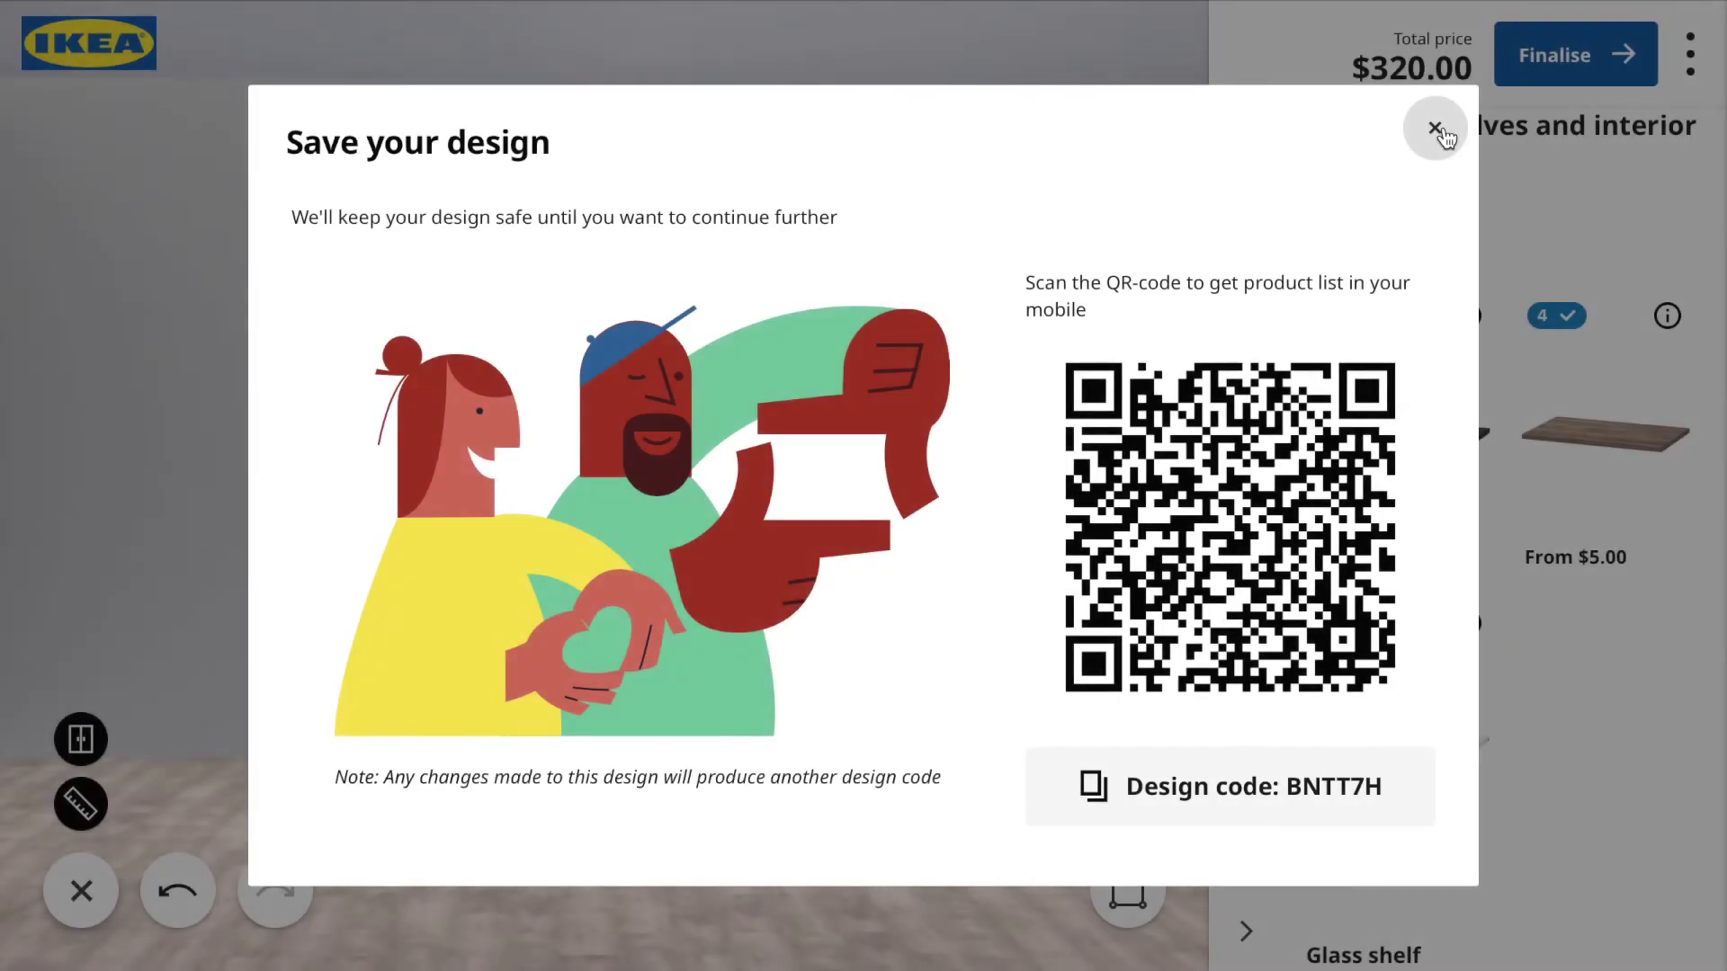
pyautogui.click(1438, 130)
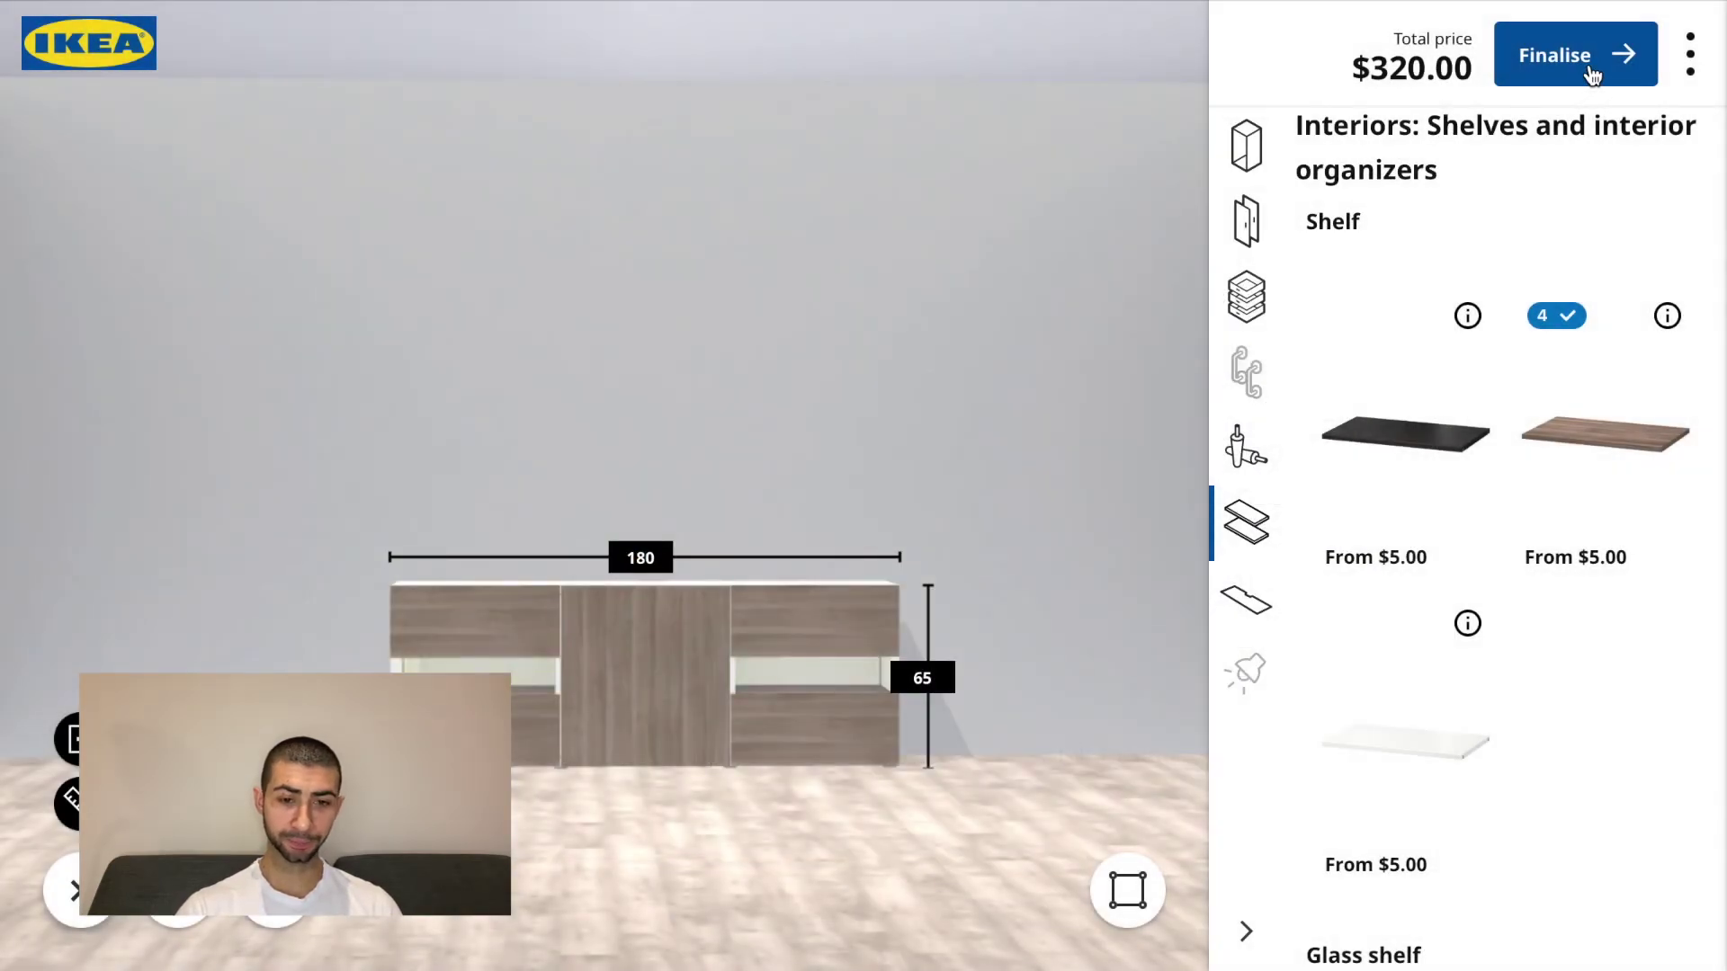
# Finalise the design and review the product list in the BESTÅ design summary.
pyautogui.click(1574, 56)
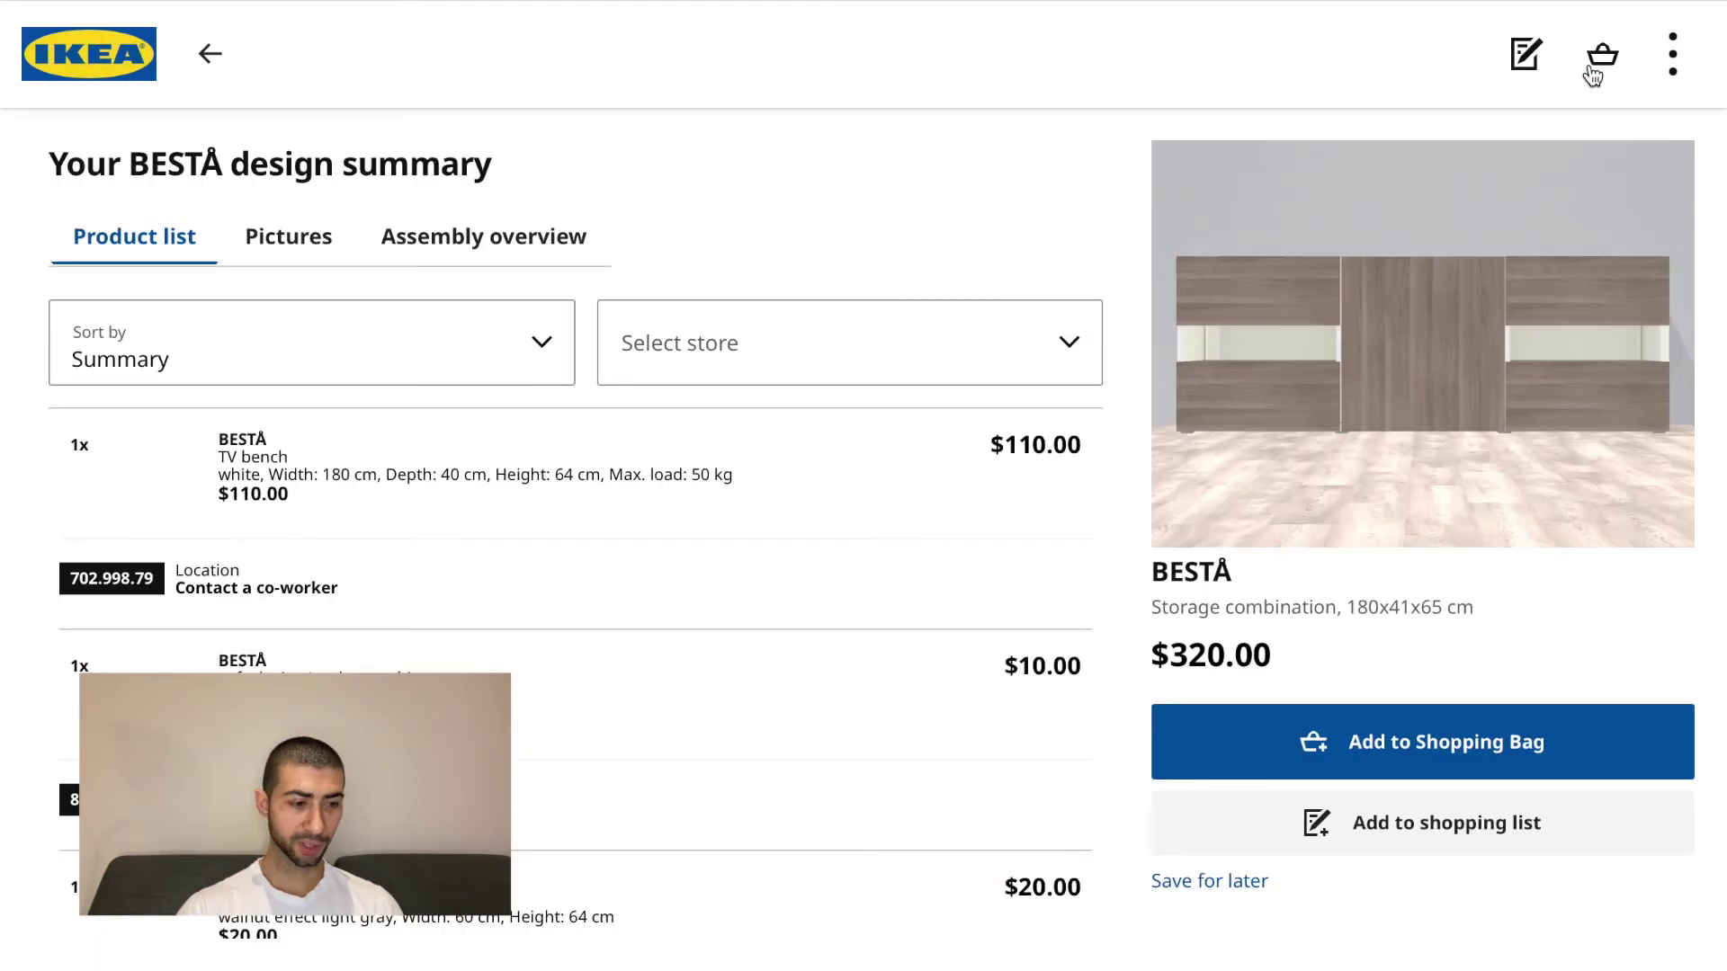
pyautogui.scroll(-2, 1005, 414)
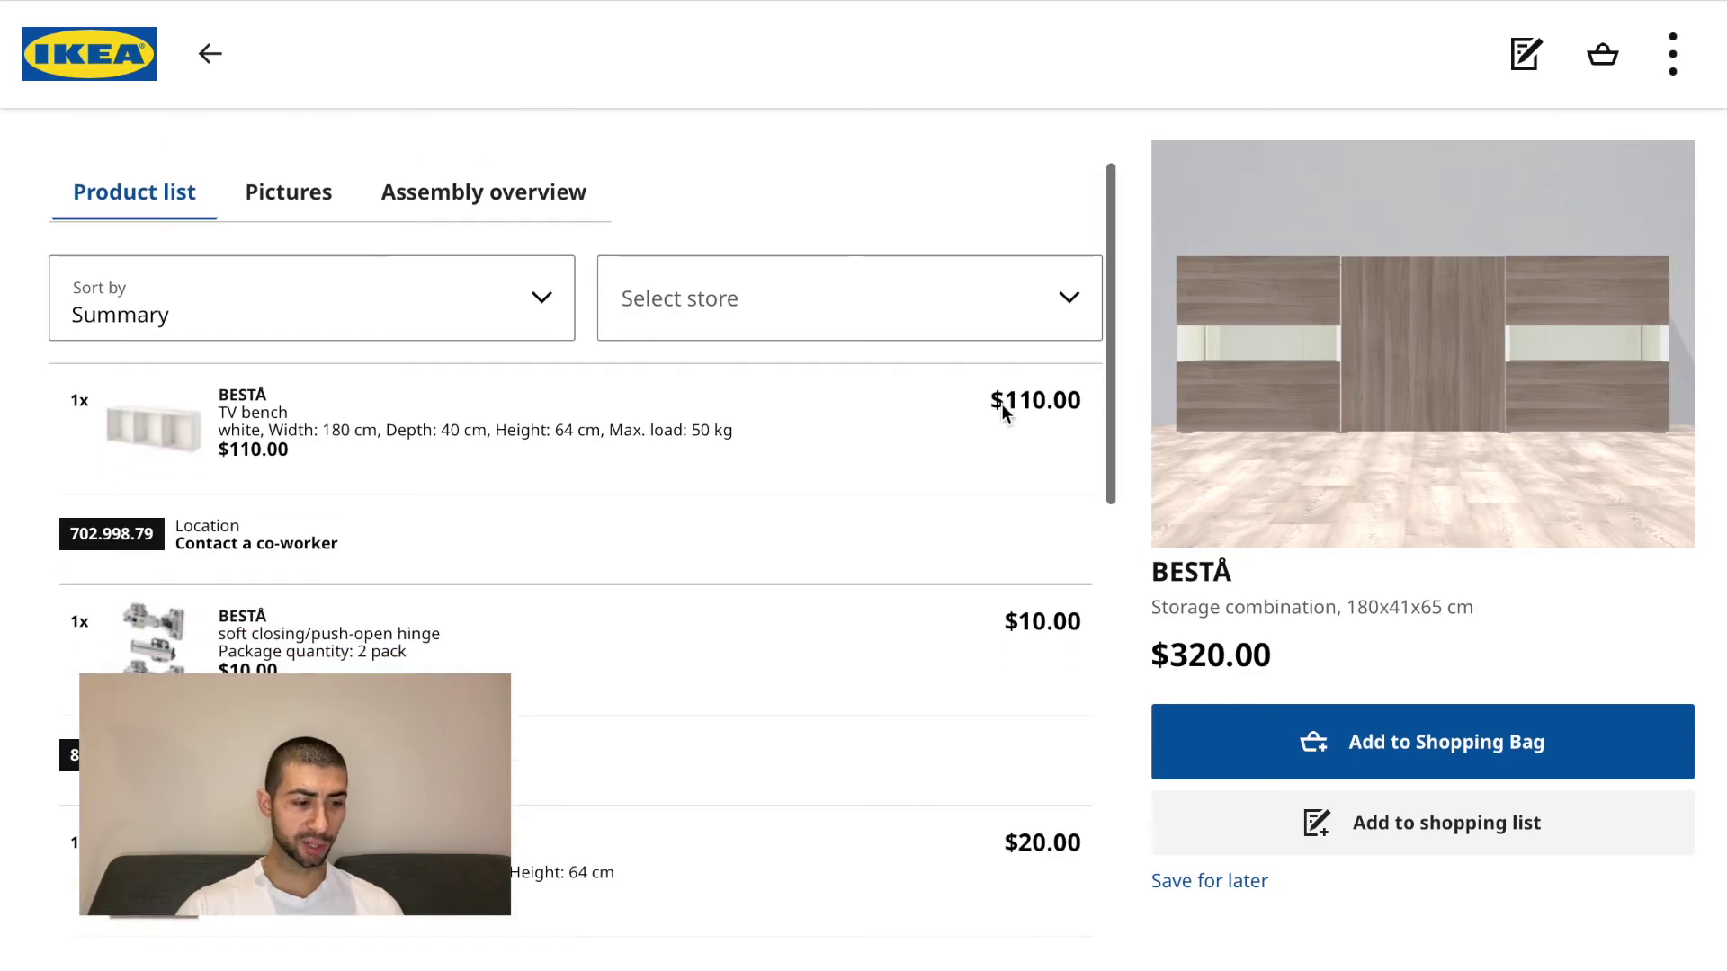